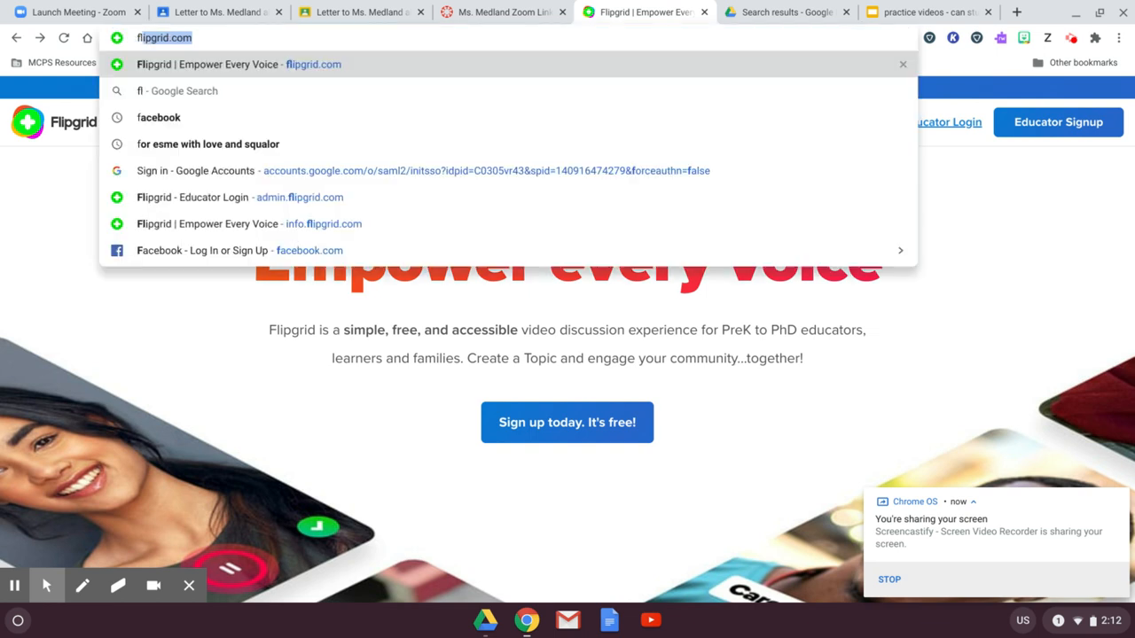
Open flipgrid.com and go to the educator login
key(Return)
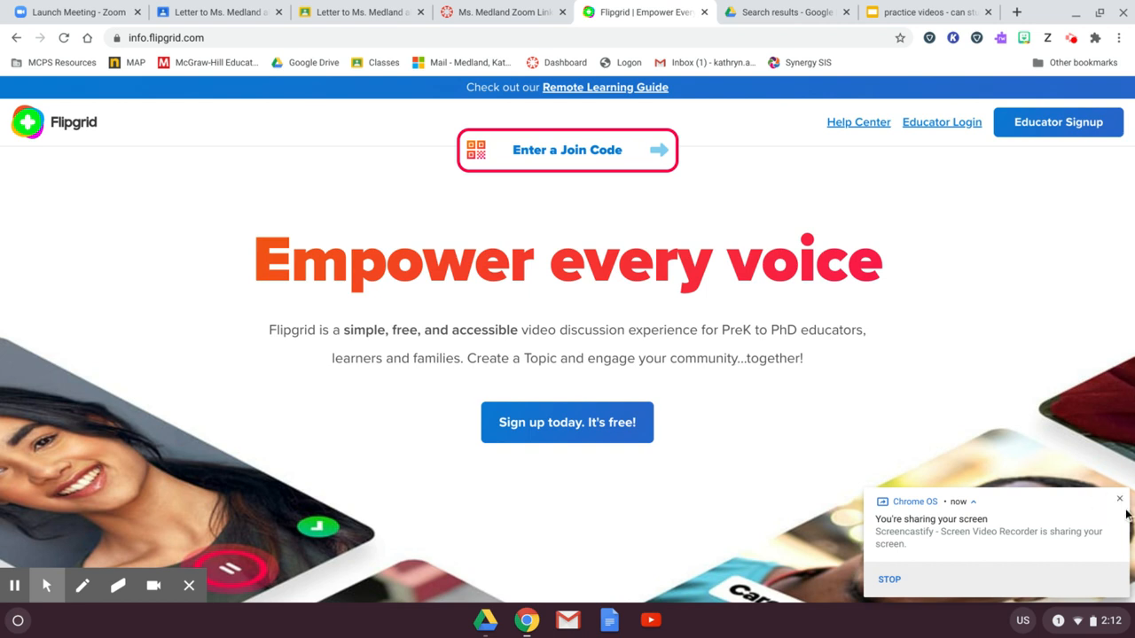
click(1122, 499)
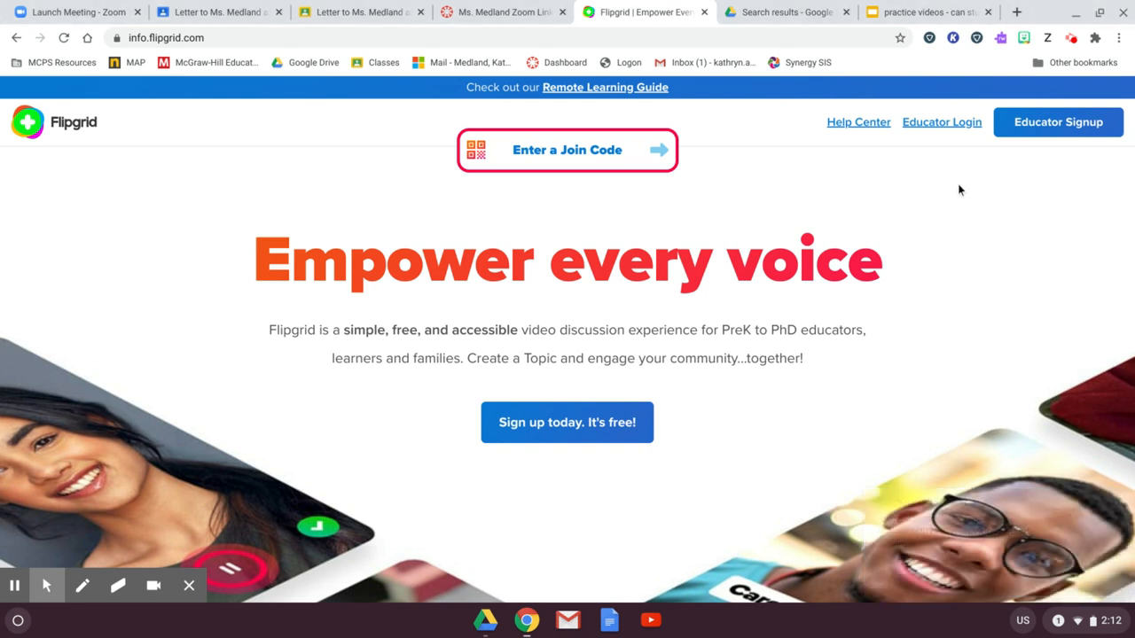
click(916, 127)
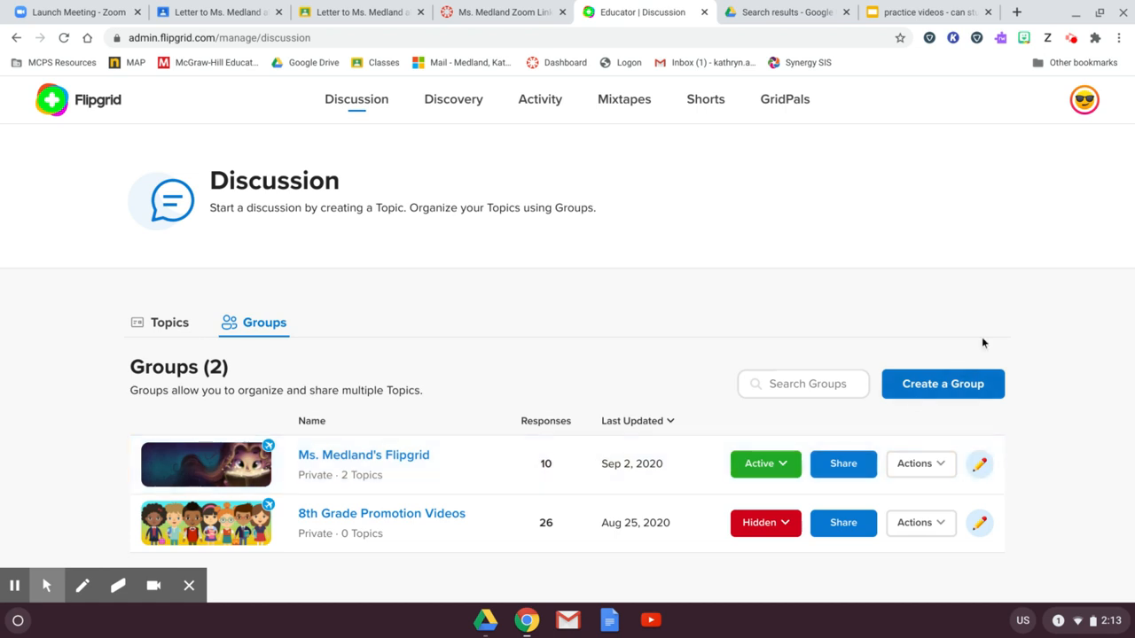
Set up a new private group named "Spanish 2" that students join with their student email
click(968, 384)
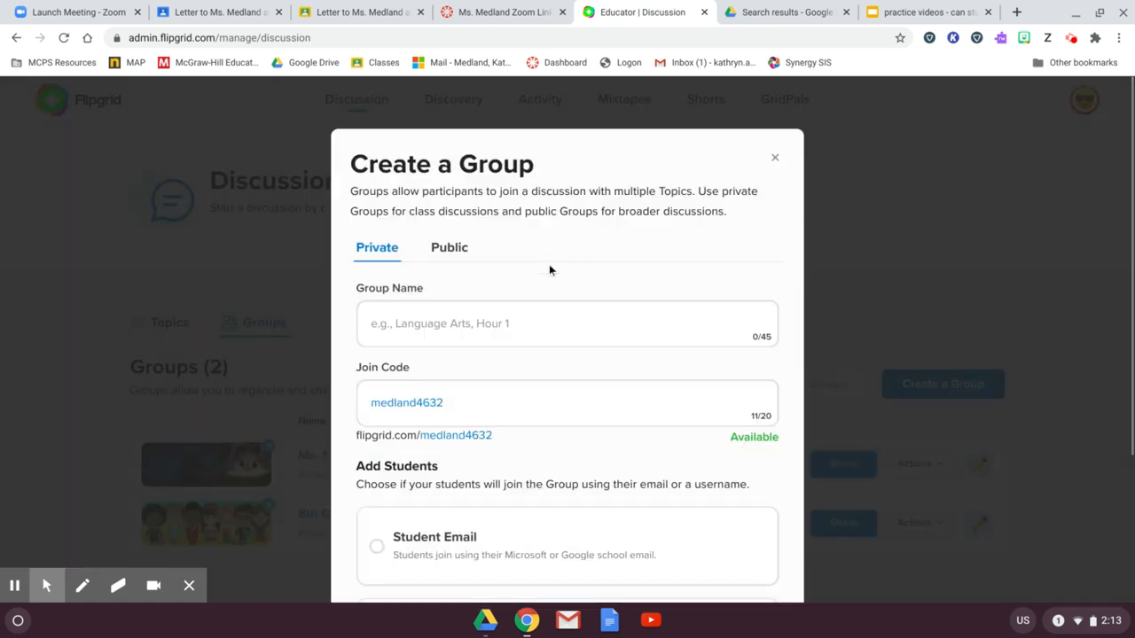
click(475, 327)
text(Spanish 2)
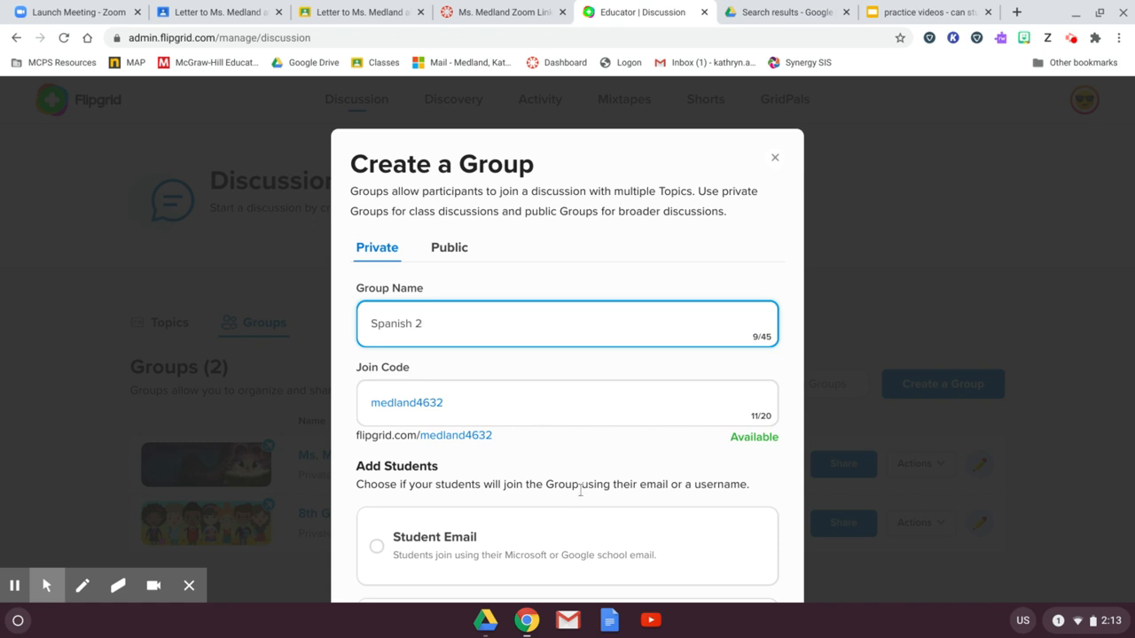
scroll(616, 473, down, 3)
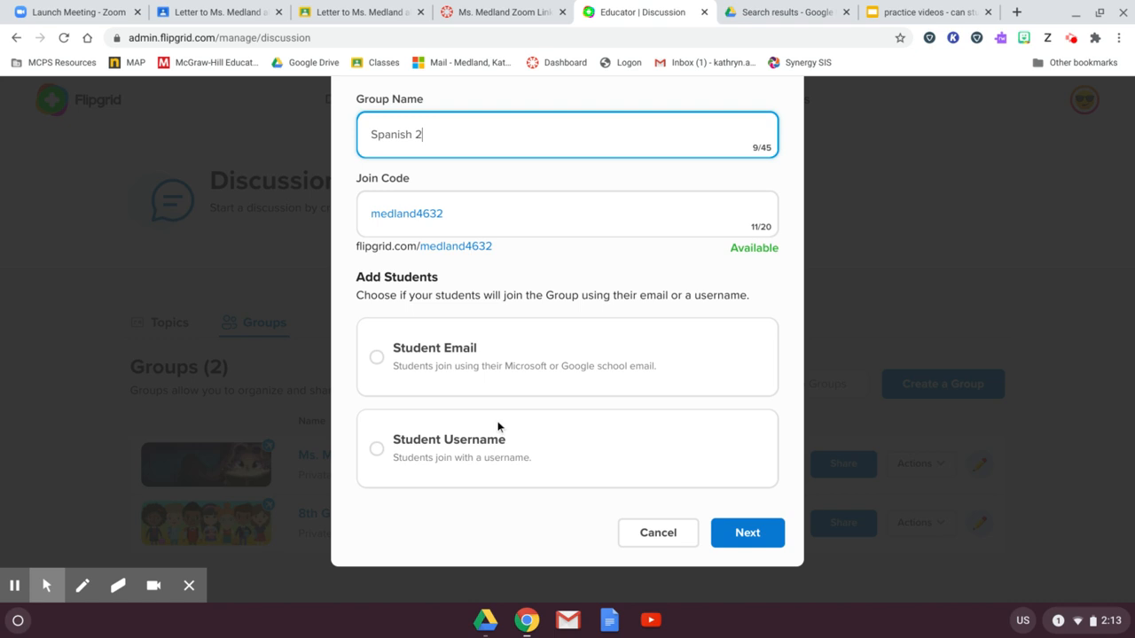
click(377, 358)
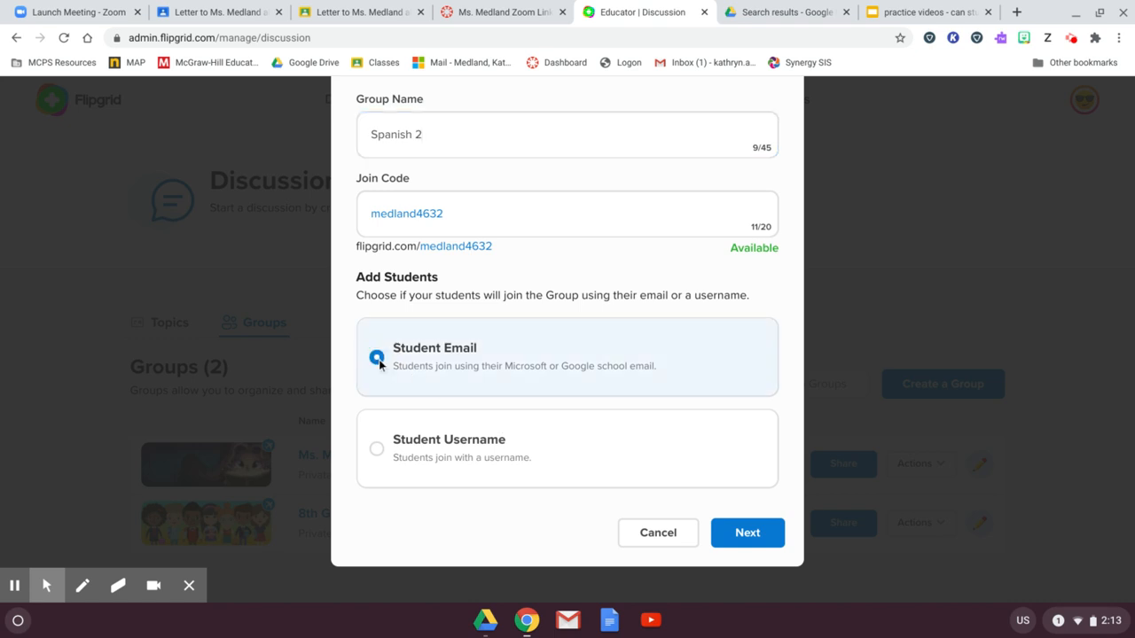
click(771, 538)
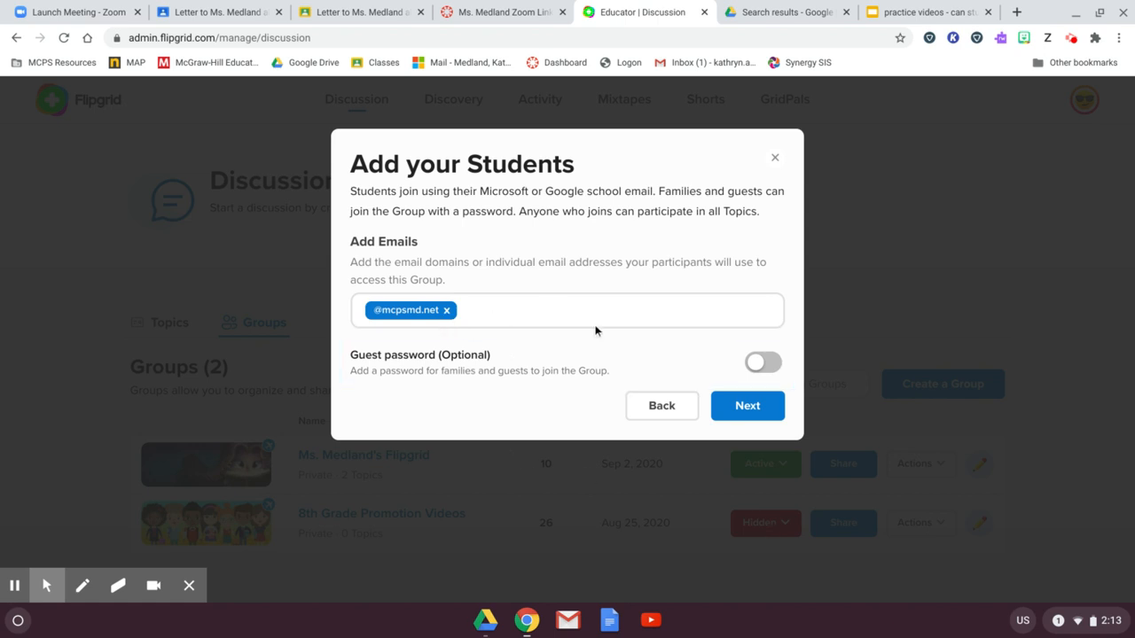
click(755, 416)
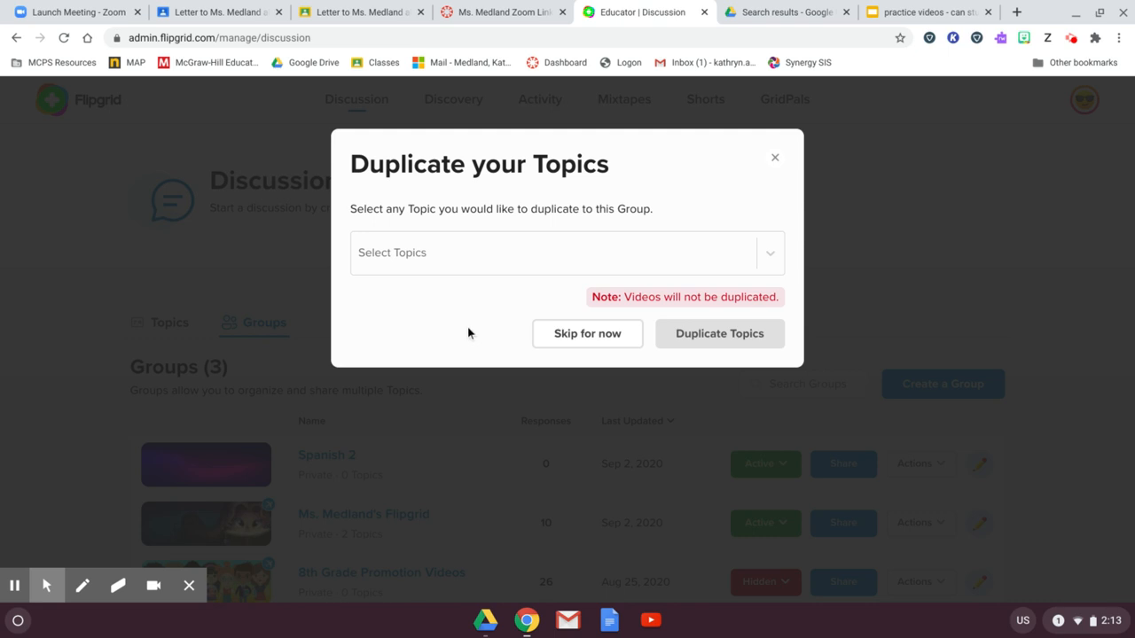
click(608, 333)
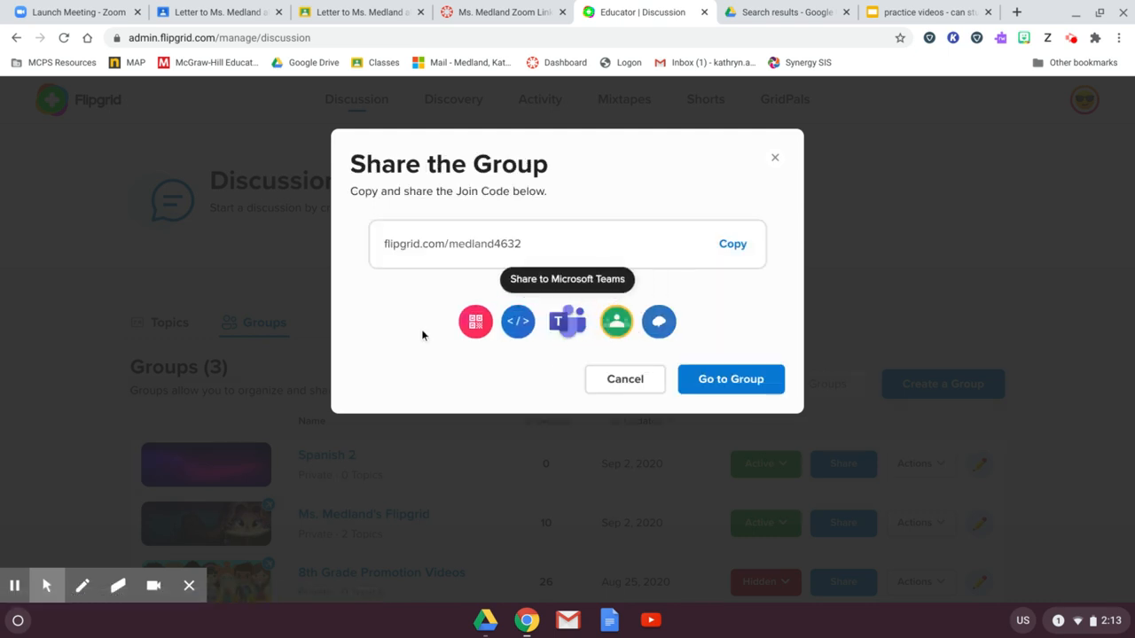
click(741, 380)
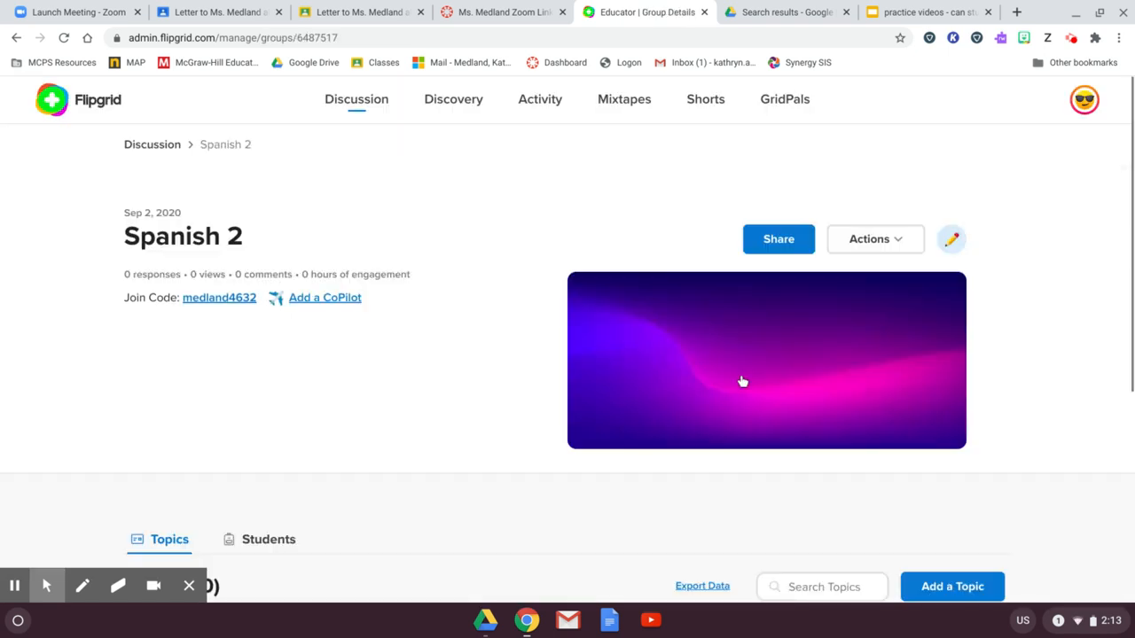
Look over the Spanish 2 group page and return to the Discussion overview to view the list of groups
scroll(256, 394, down, 2)
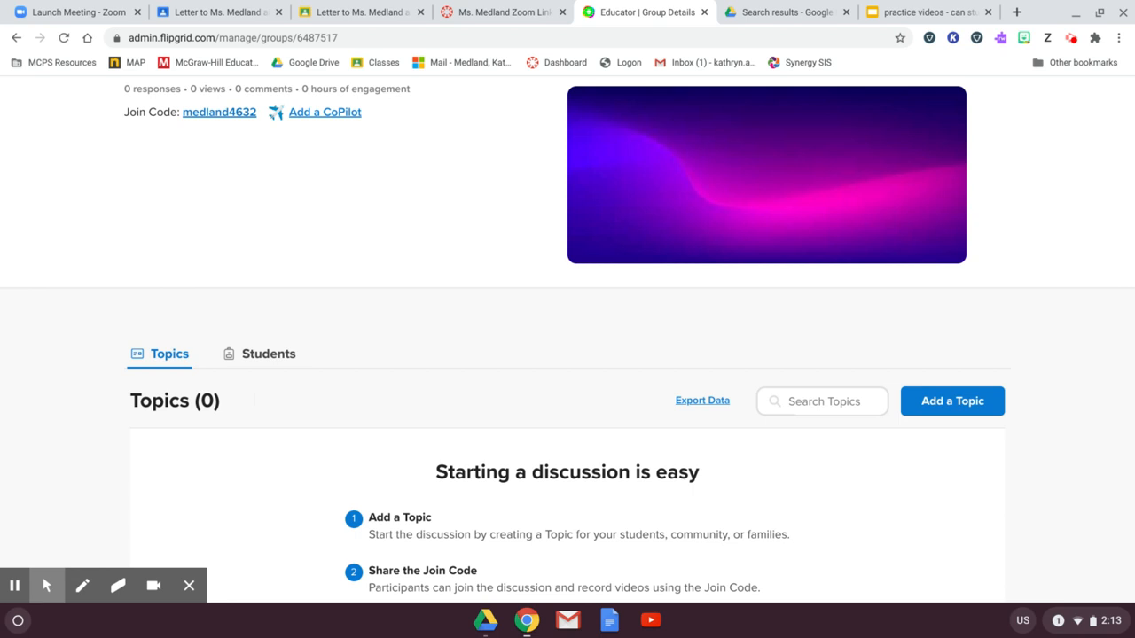
scroll(385, 326, up, 2)
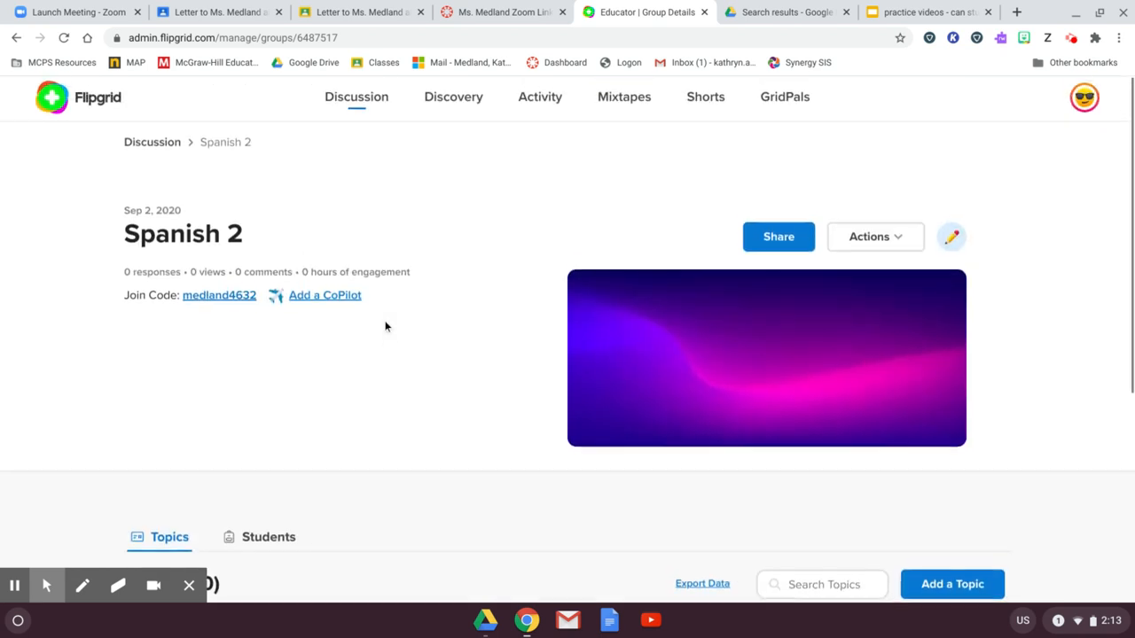
scroll(385, 326, down, 1)
scroll(385, 327, up, 1)
scroll(385, 326, down, 1)
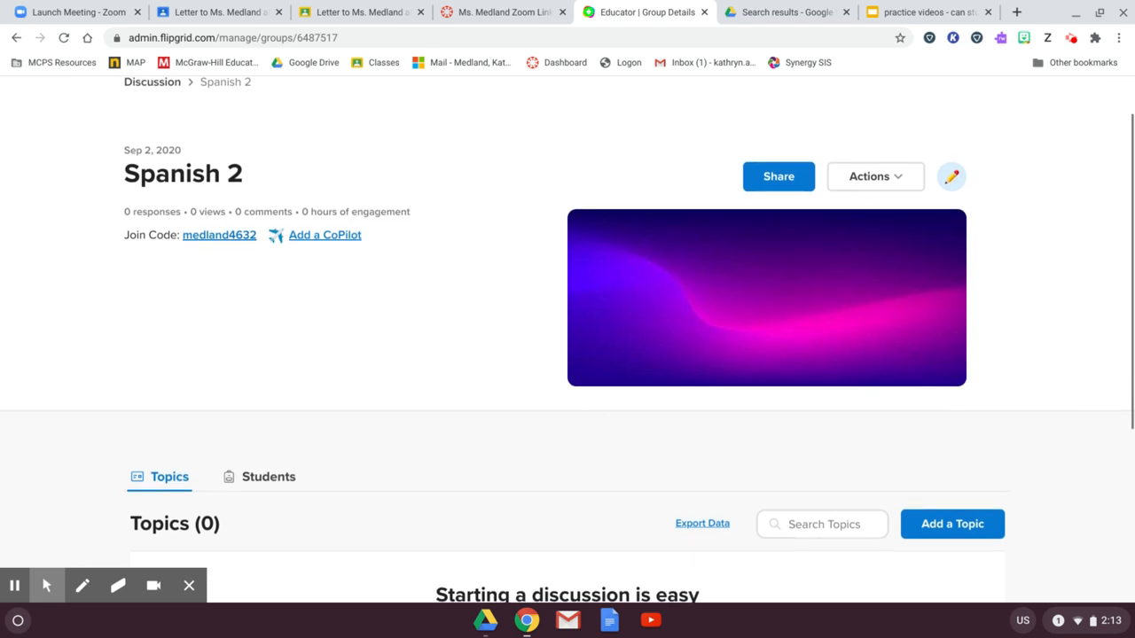
scroll(448, 307, up, 1)
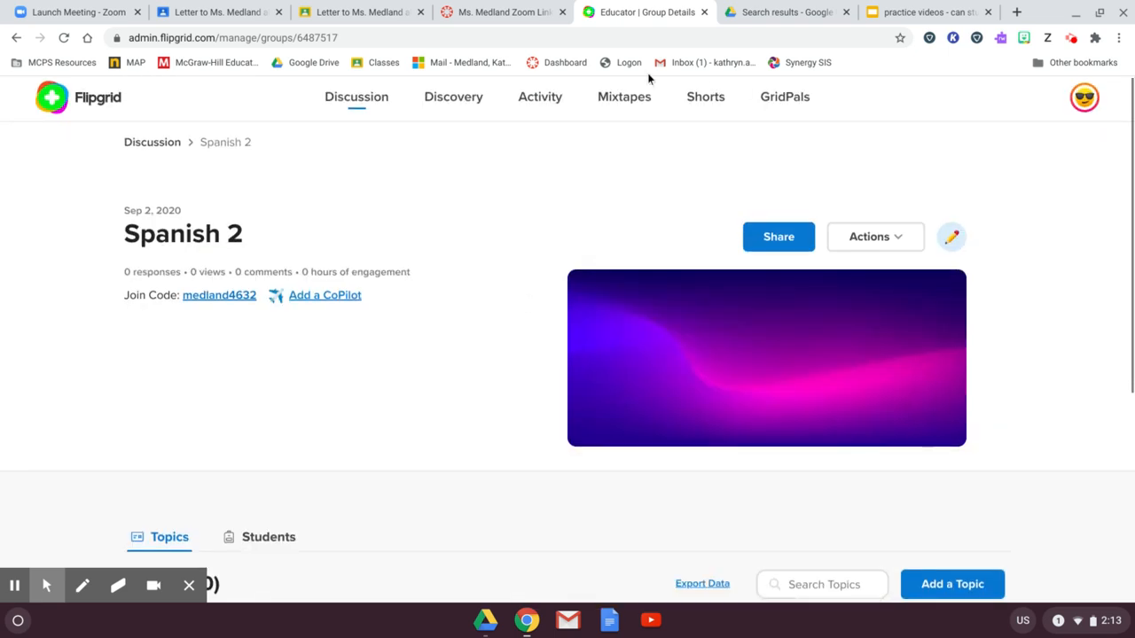
click(148, 143)
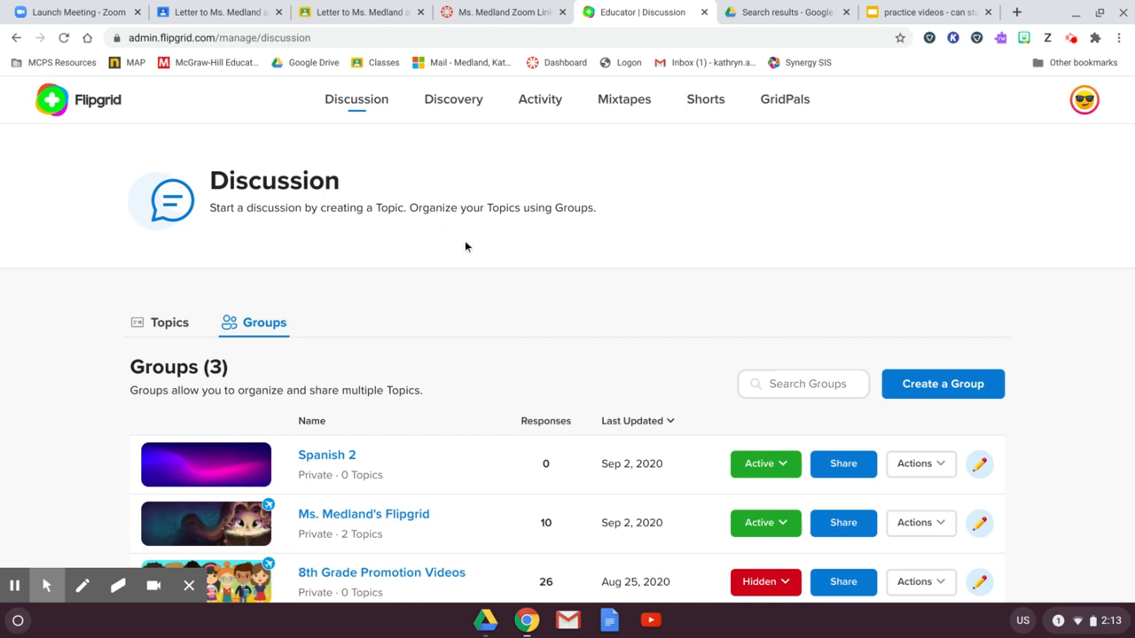
scroll(464, 246, down, 2)
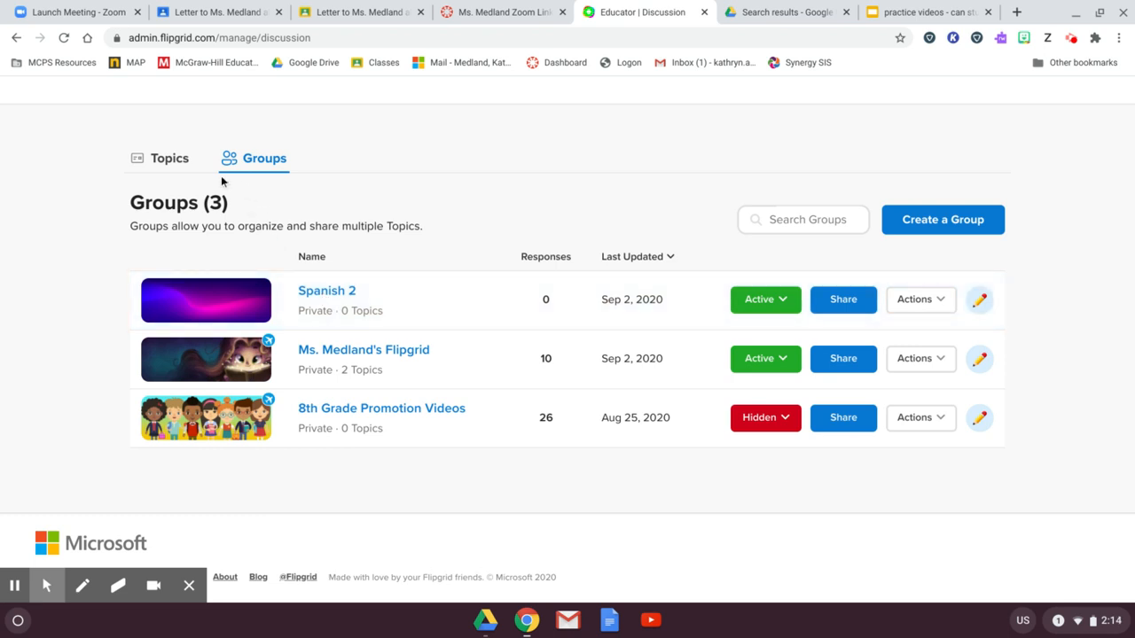
Examine the new-topic form reached from the list of all topics, including its access control options, and go back
click(177, 163)
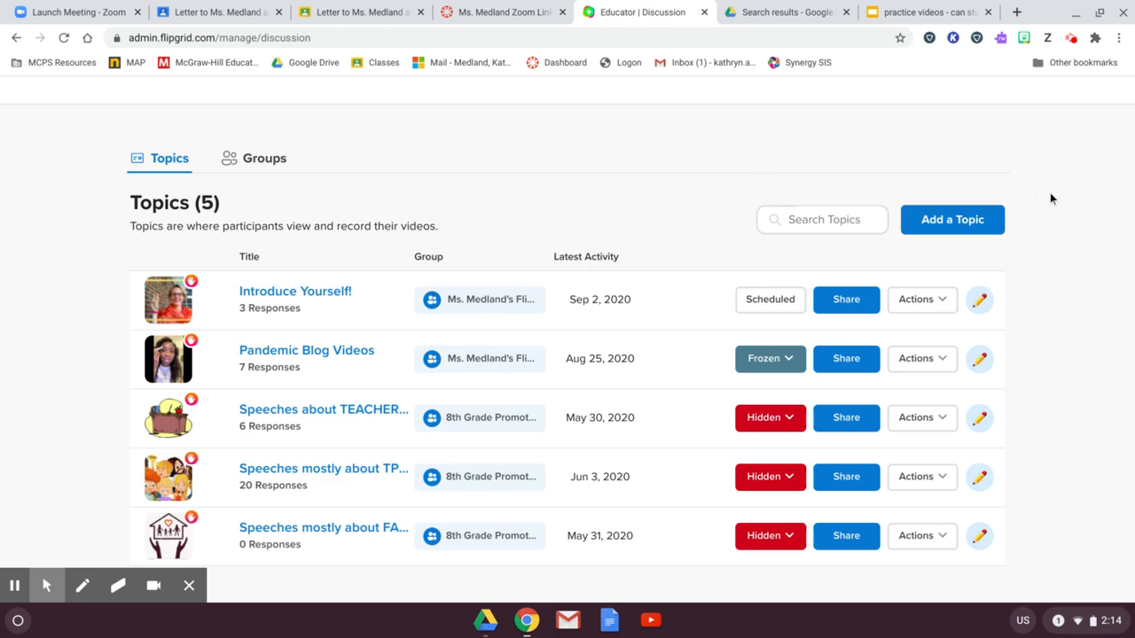
click(967, 220)
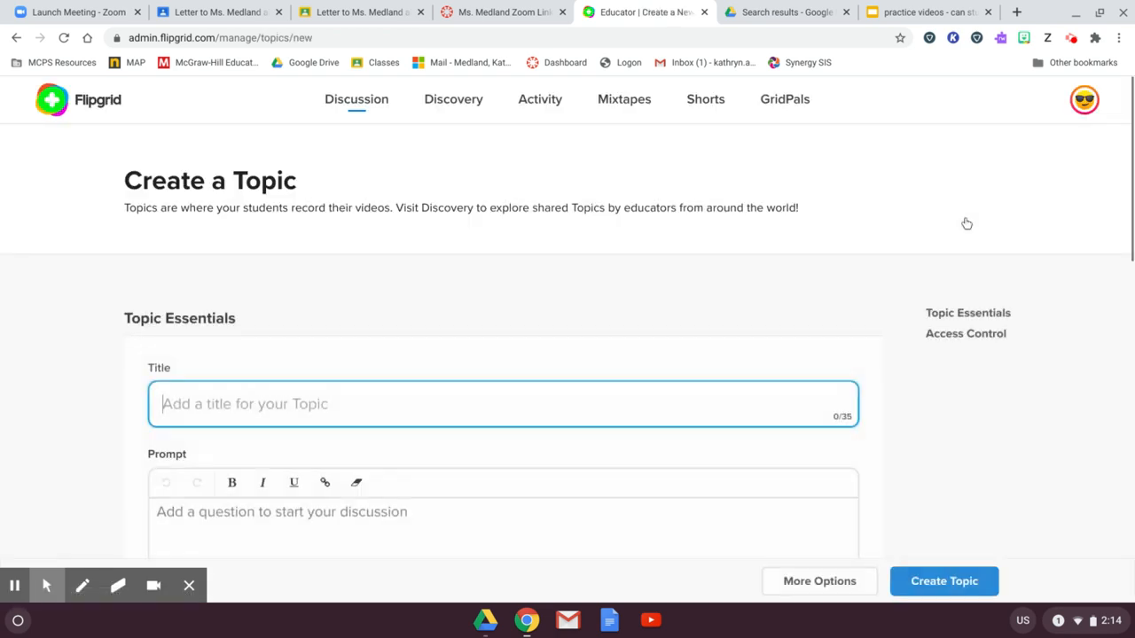
scroll(456, 260, down, 10)
scroll(457, 260, down, 8)
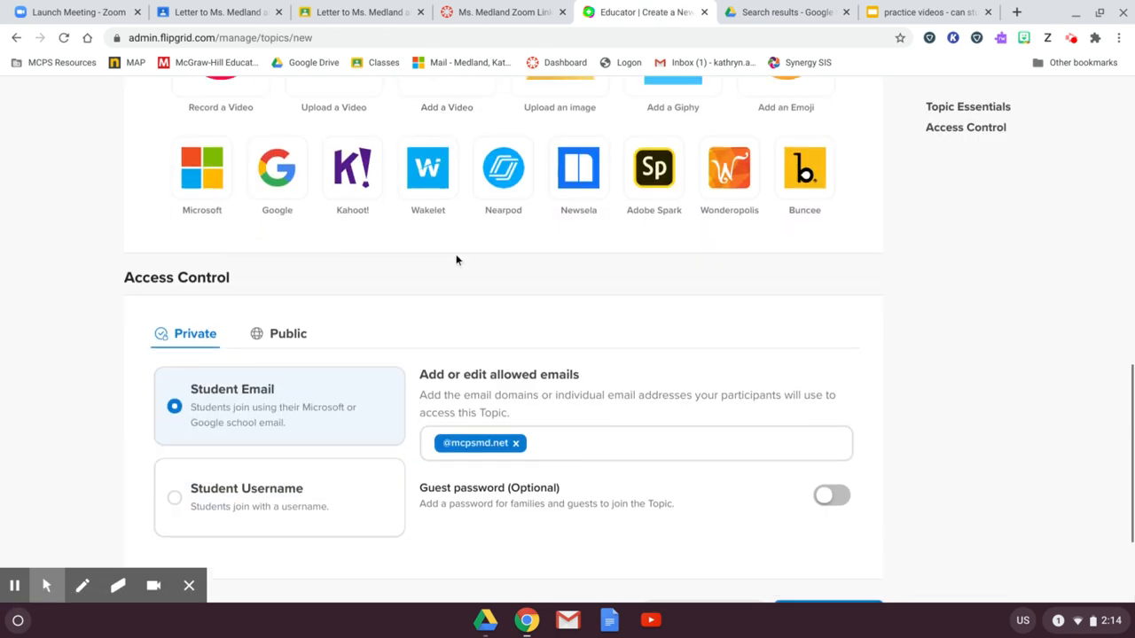
scroll(457, 260, up, 15)
scroll(493, 337, up, 2)
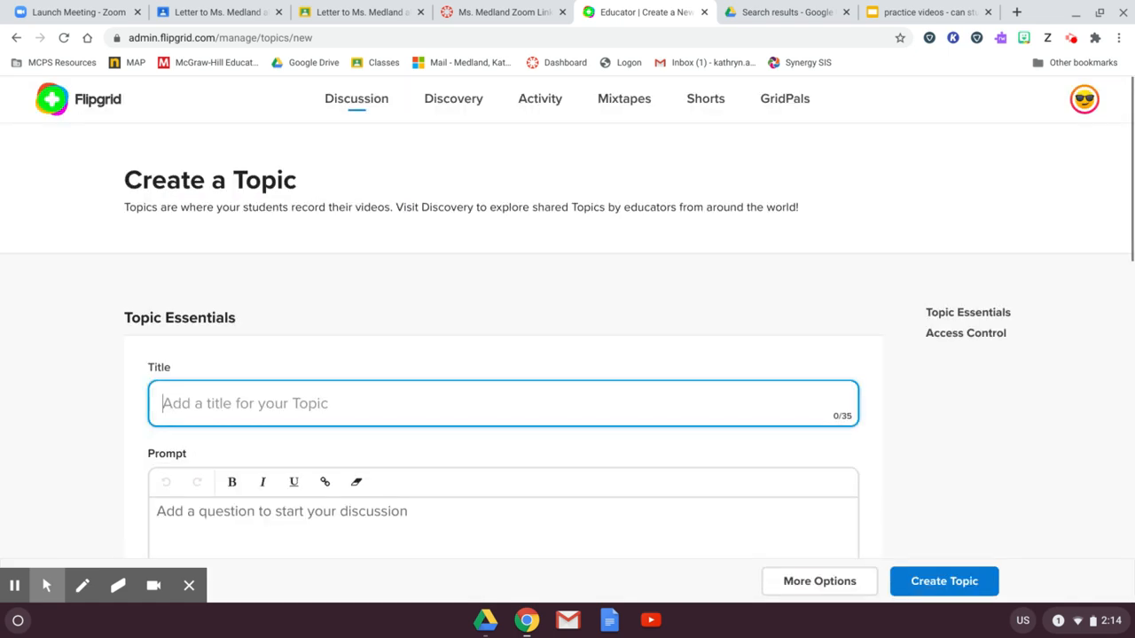
click(16, 39)
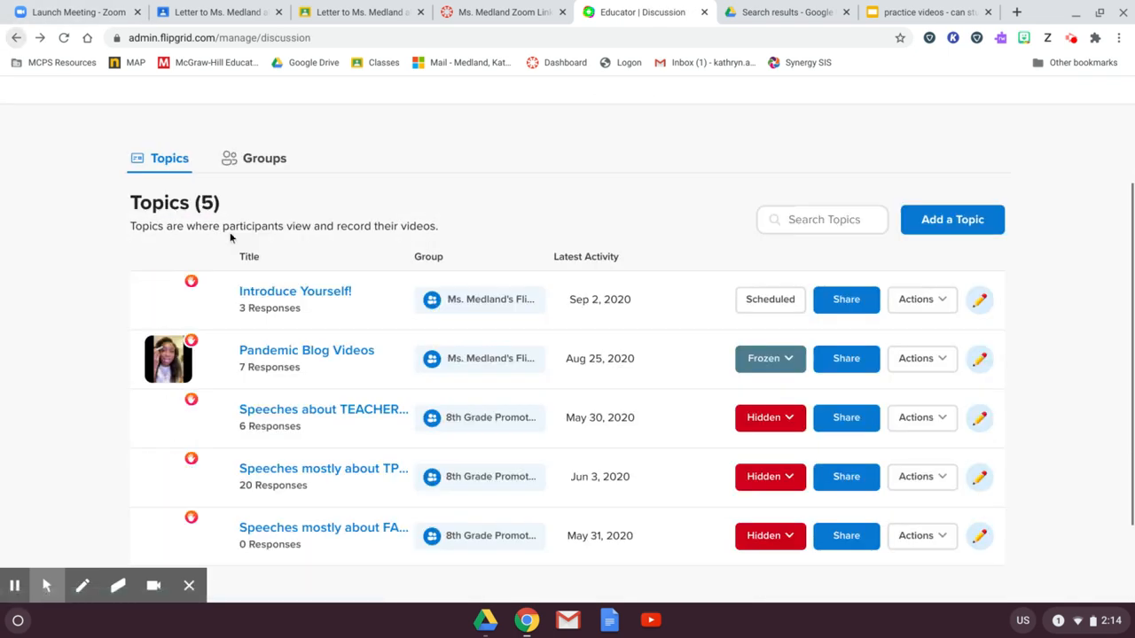
Open the Spanish 2 group from the list of groups and view its available actions
click(260, 157)
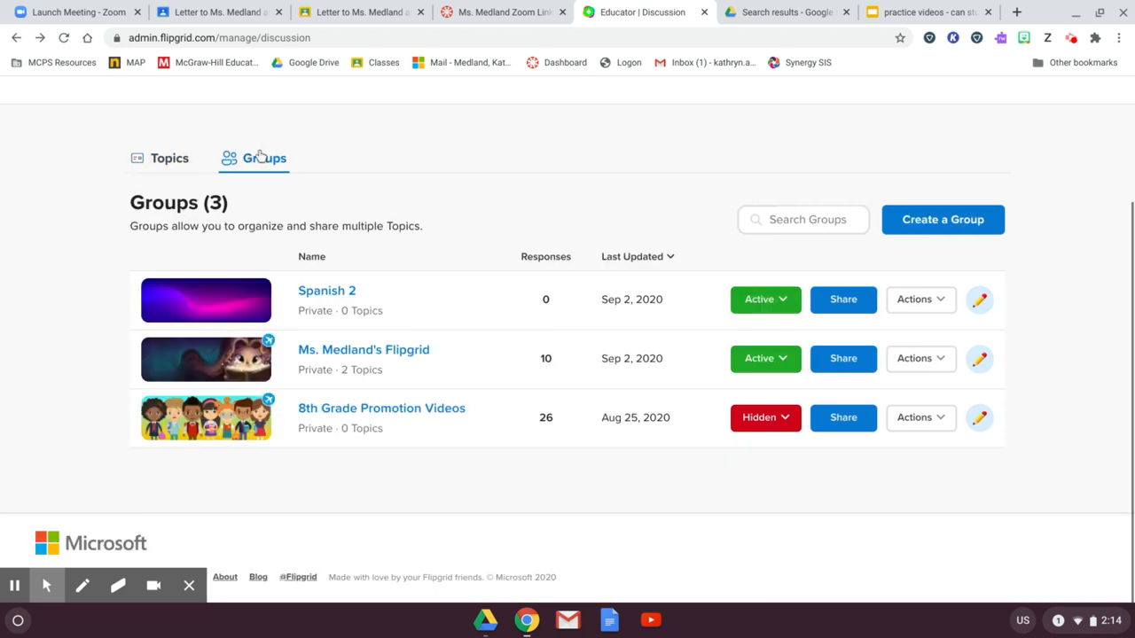
click(309, 300)
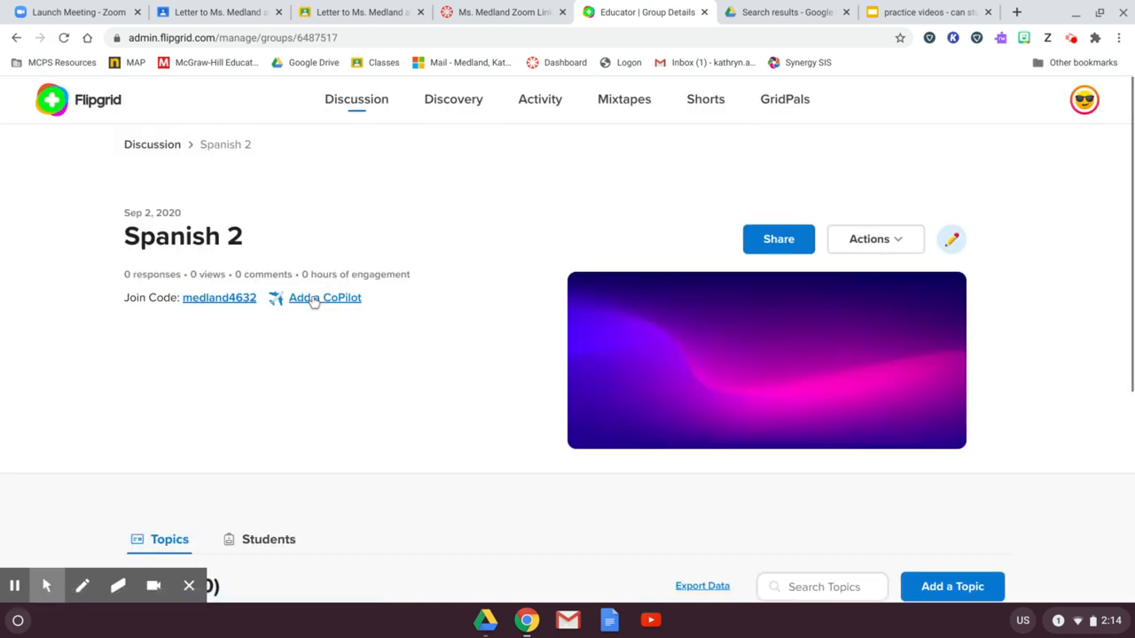
click(865, 241)
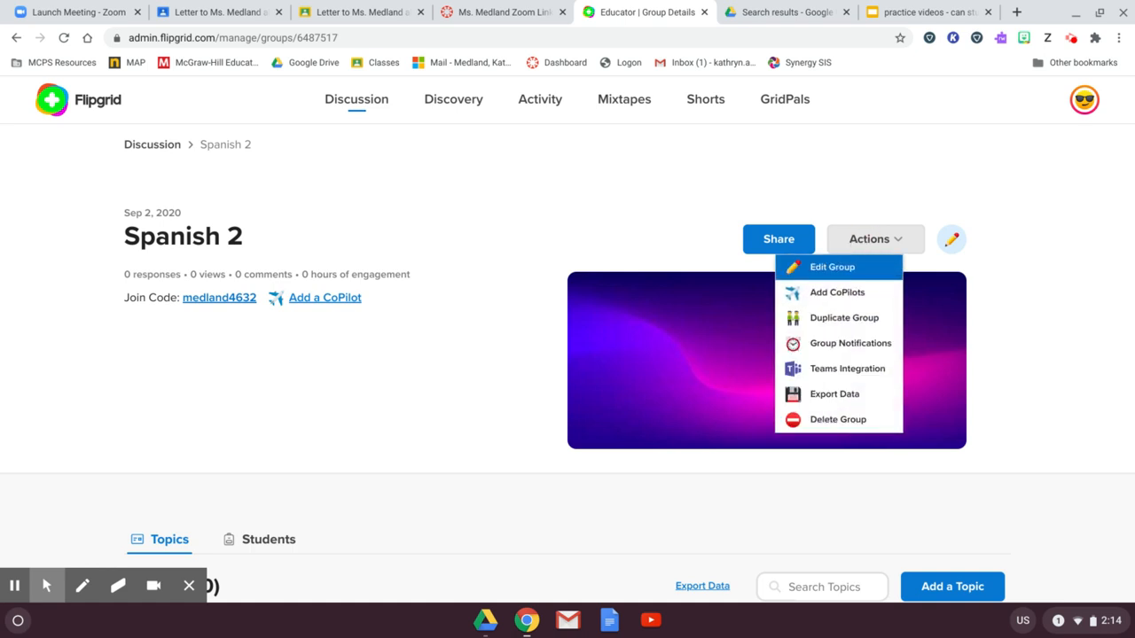
click(425, 294)
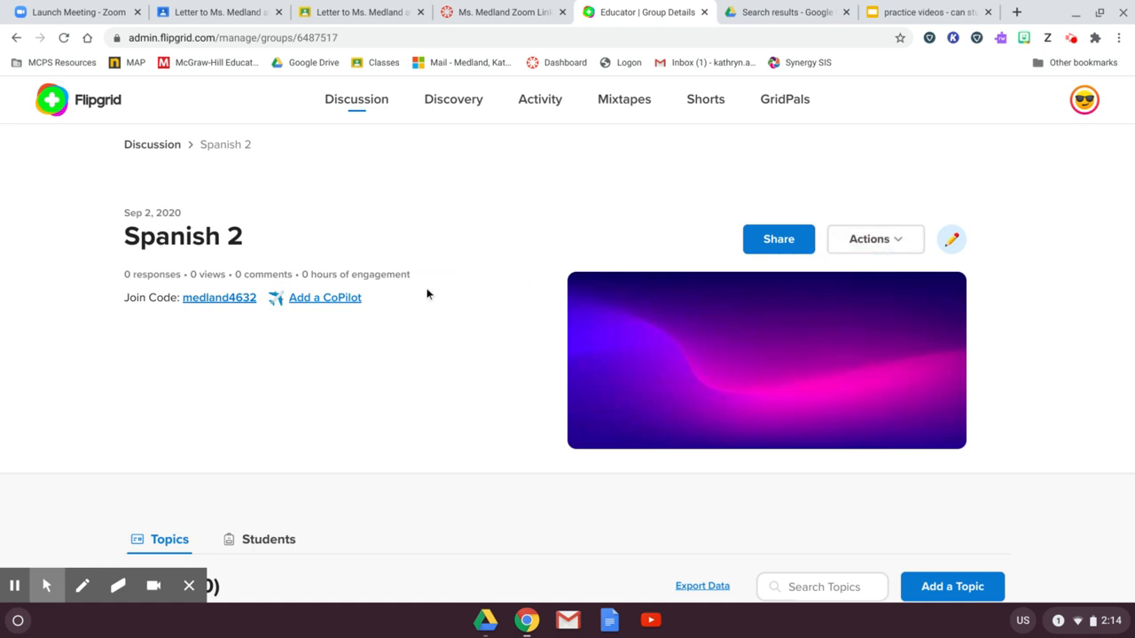
Add a topic to the Spanish 2 group and title it "Describe your neighborhood"
scroll(427, 294, down, 4)
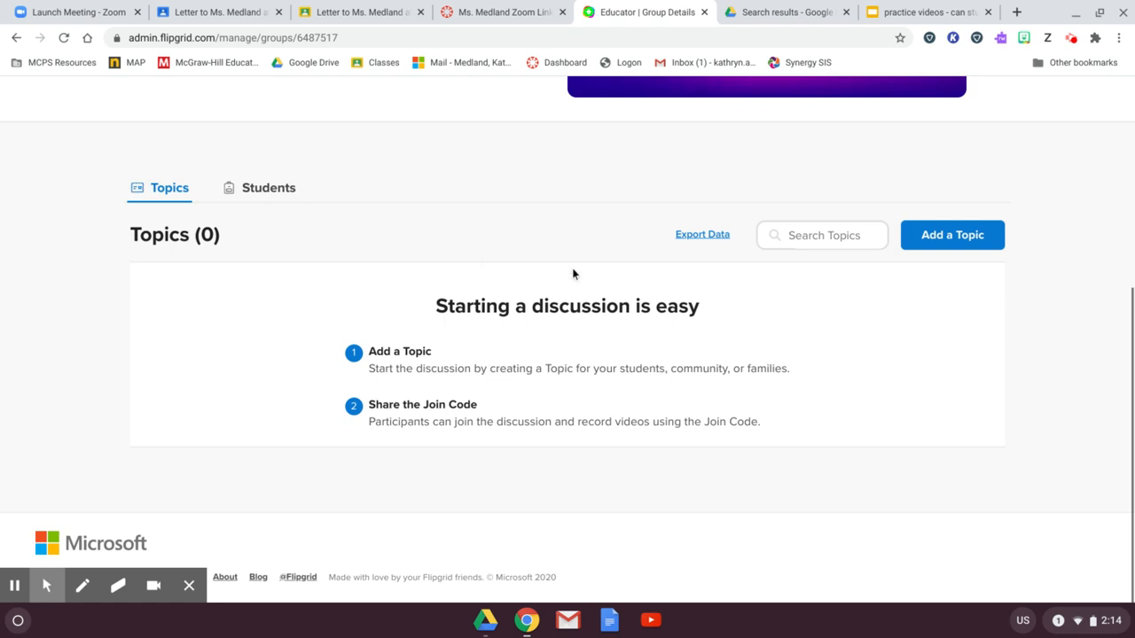
click(952, 235)
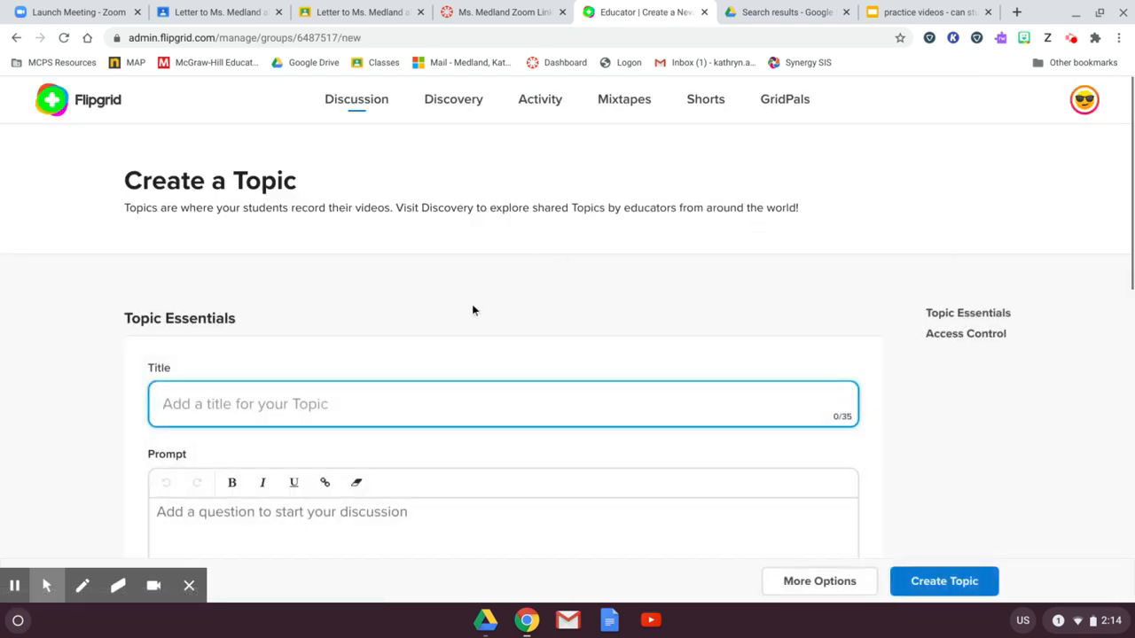
click(462, 385)
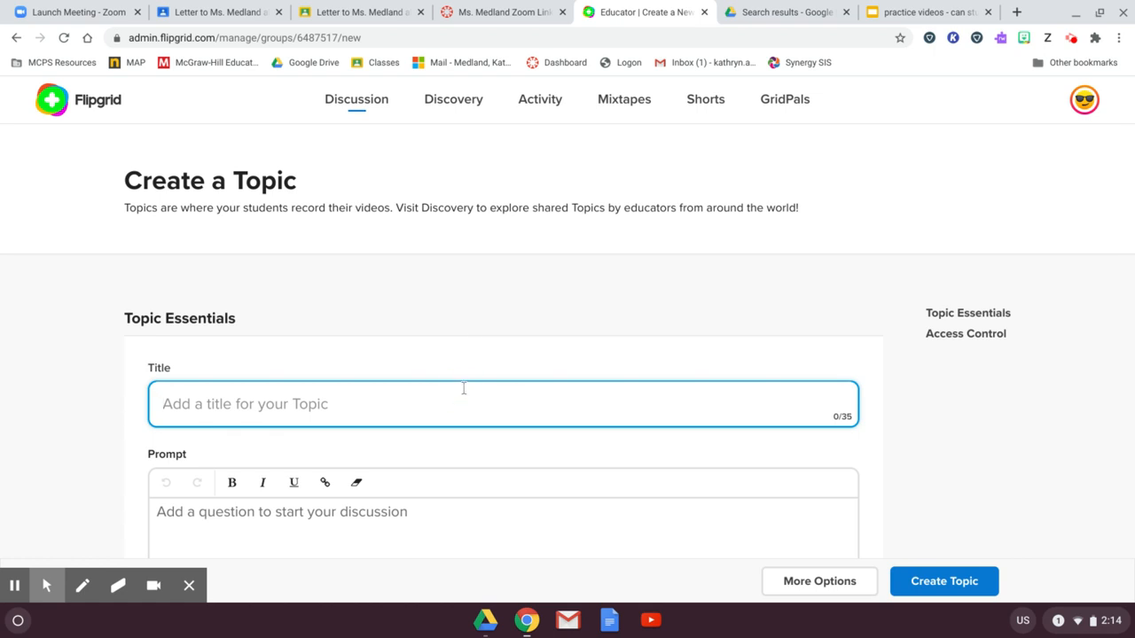
text(Descri)
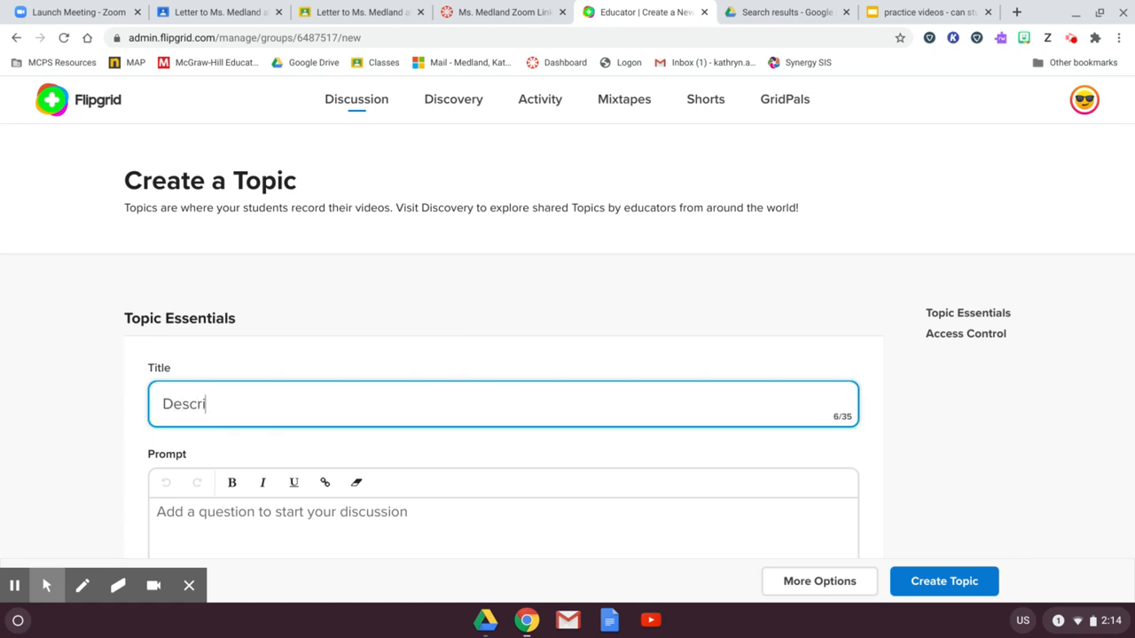
text(be your neighbo)
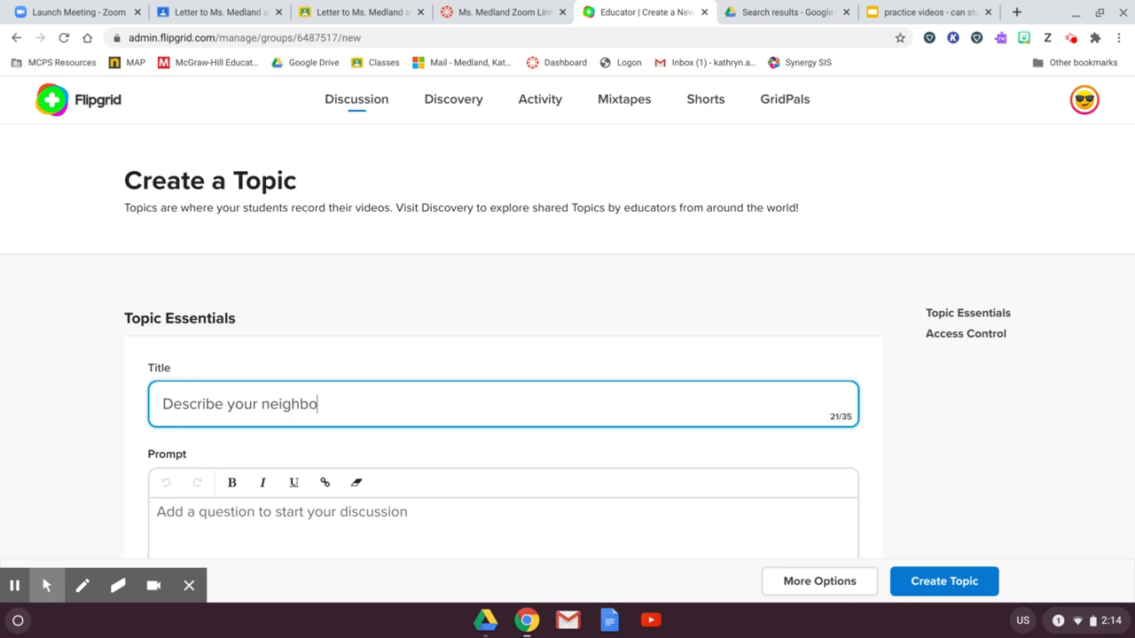
text(rhood)
Enter "Instructions." as the topic's prompt
click(457, 518)
scroll(456, 516, down, 2)
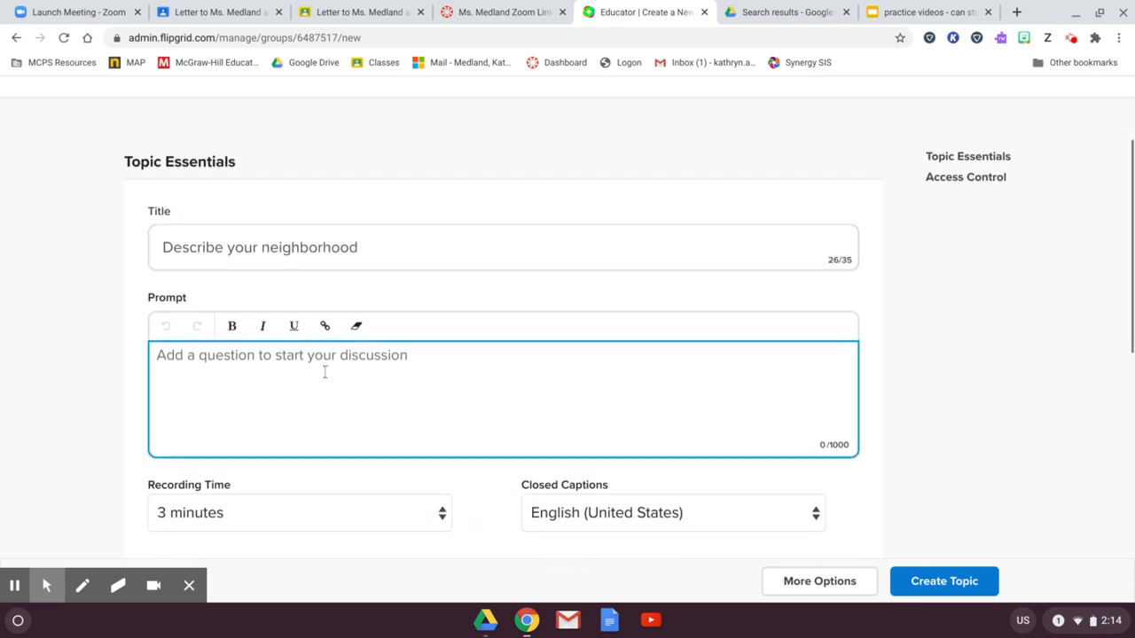
text(Instructions)
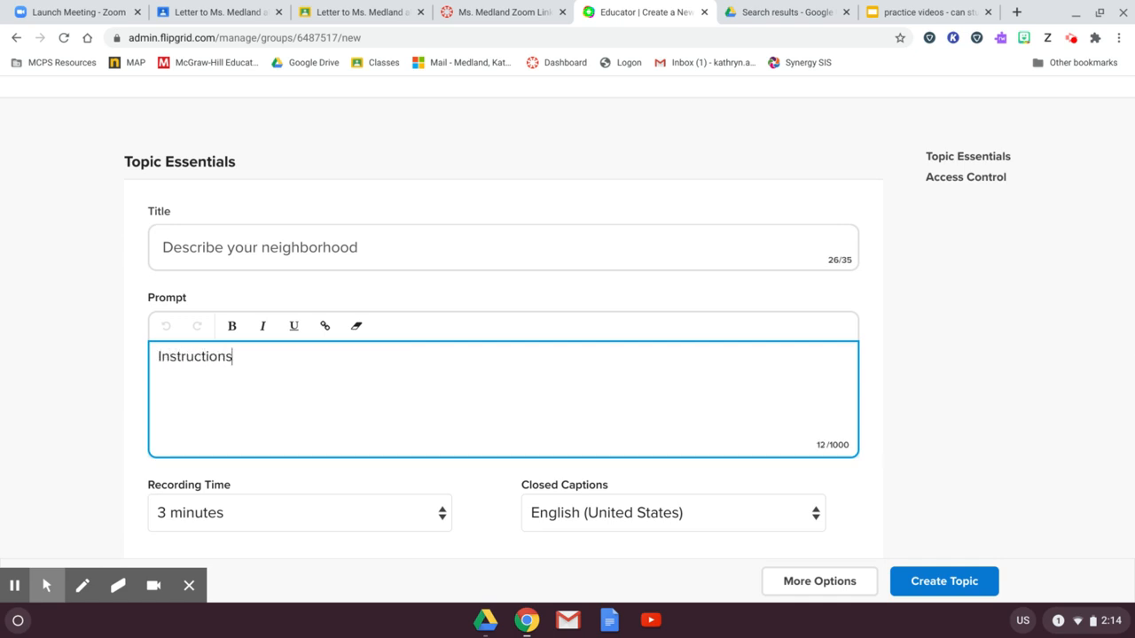
text(.)
Set the topic's recording time to 3 minutes
scroll(303, 351, down, 2)
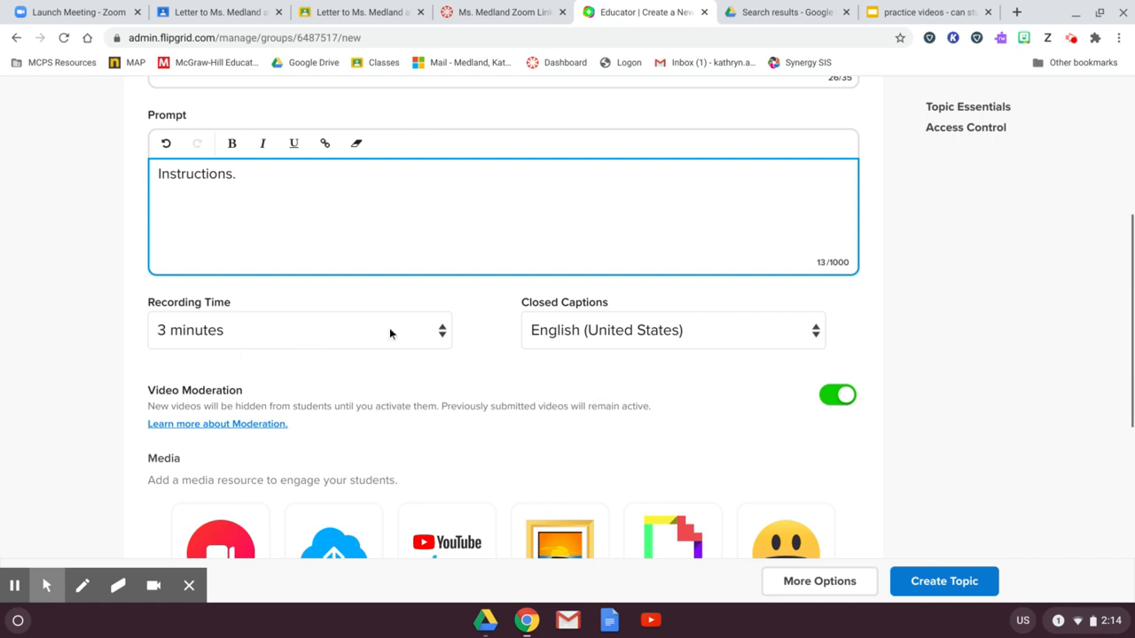
click(442, 333)
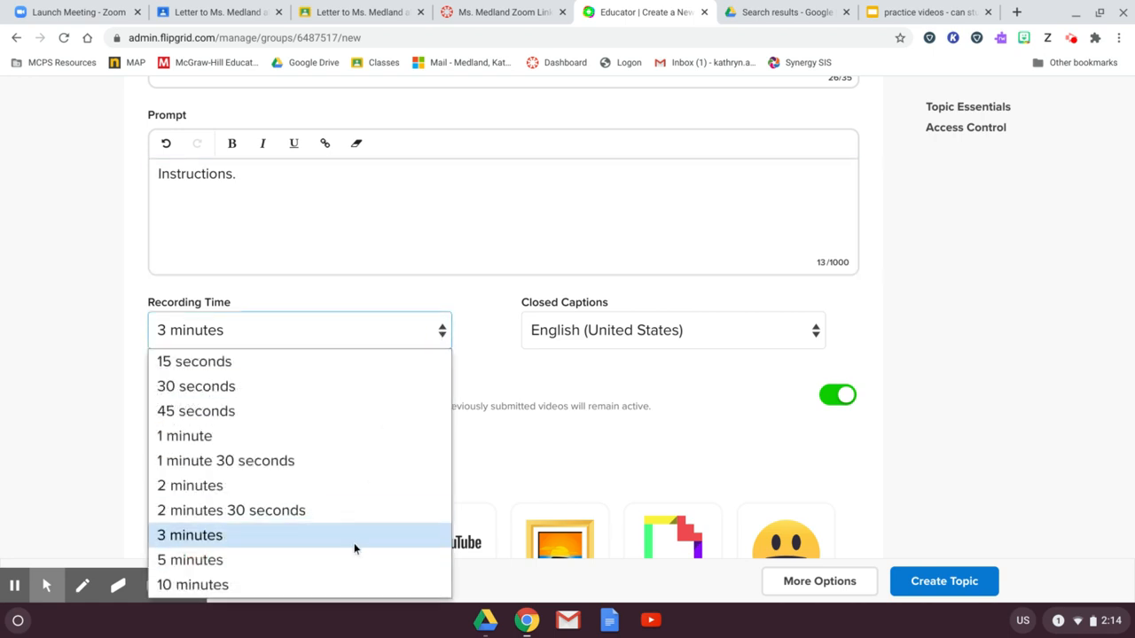
click(259, 537)
Choose to record a video as the topic's media resource and start the recording
scroll(601, 417, down, 1)
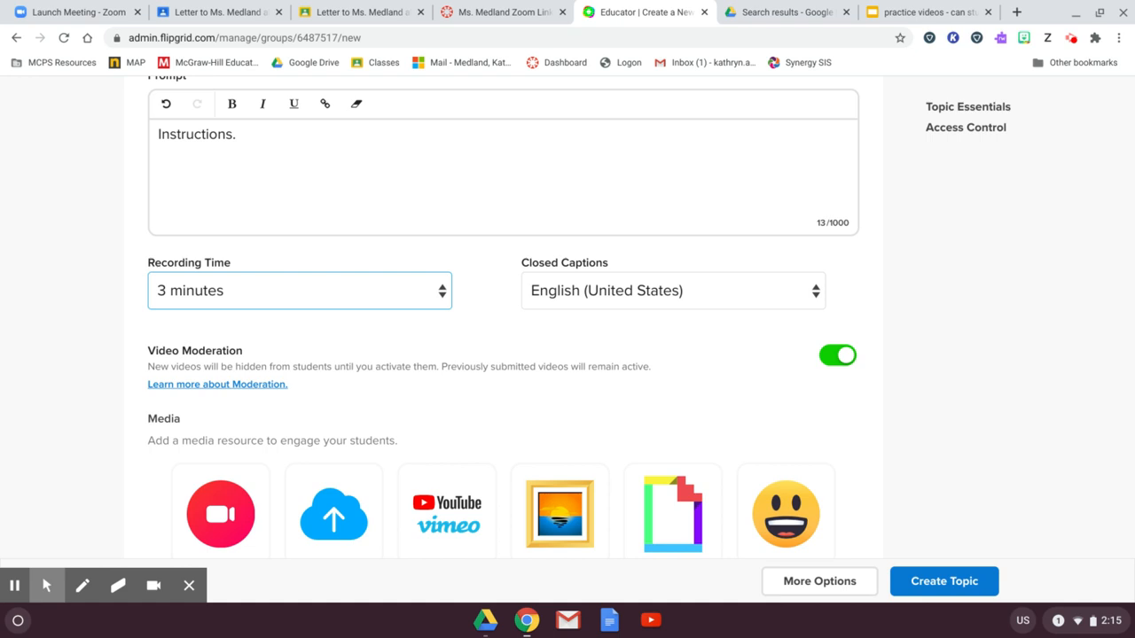
scroll(567, 320, down, 2)
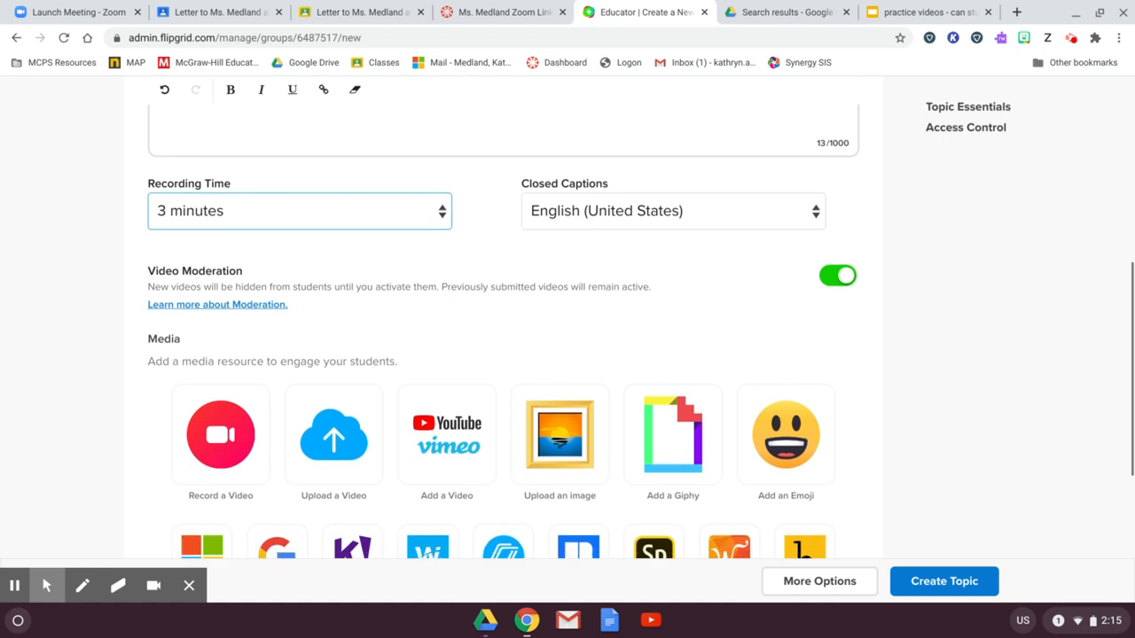
scroll(334, 303, down, 1)
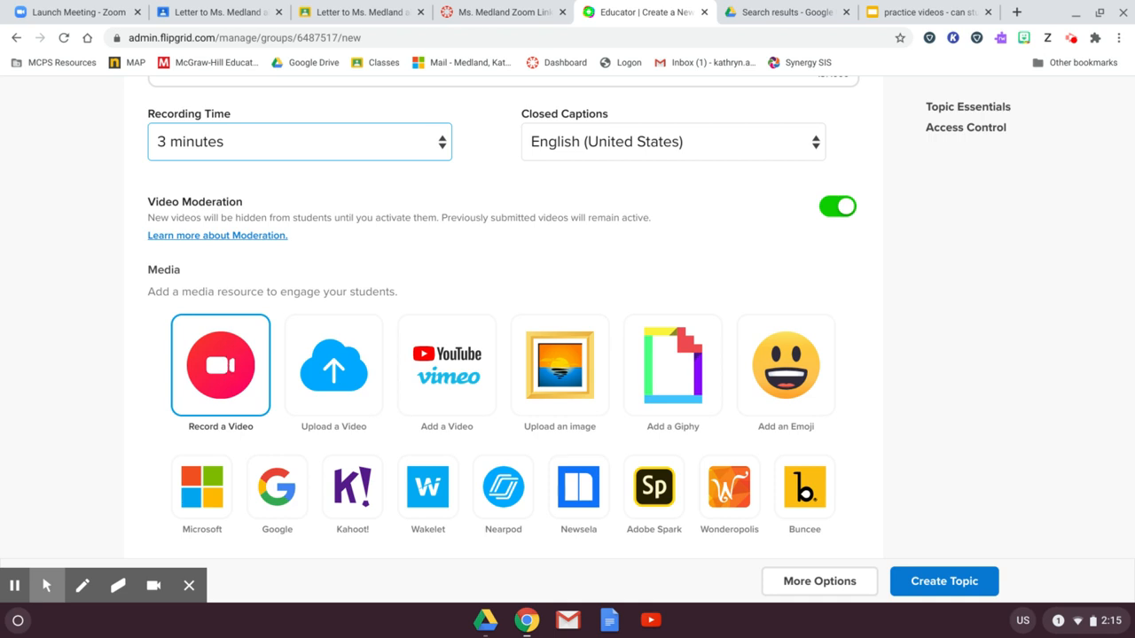
click(227, 369)
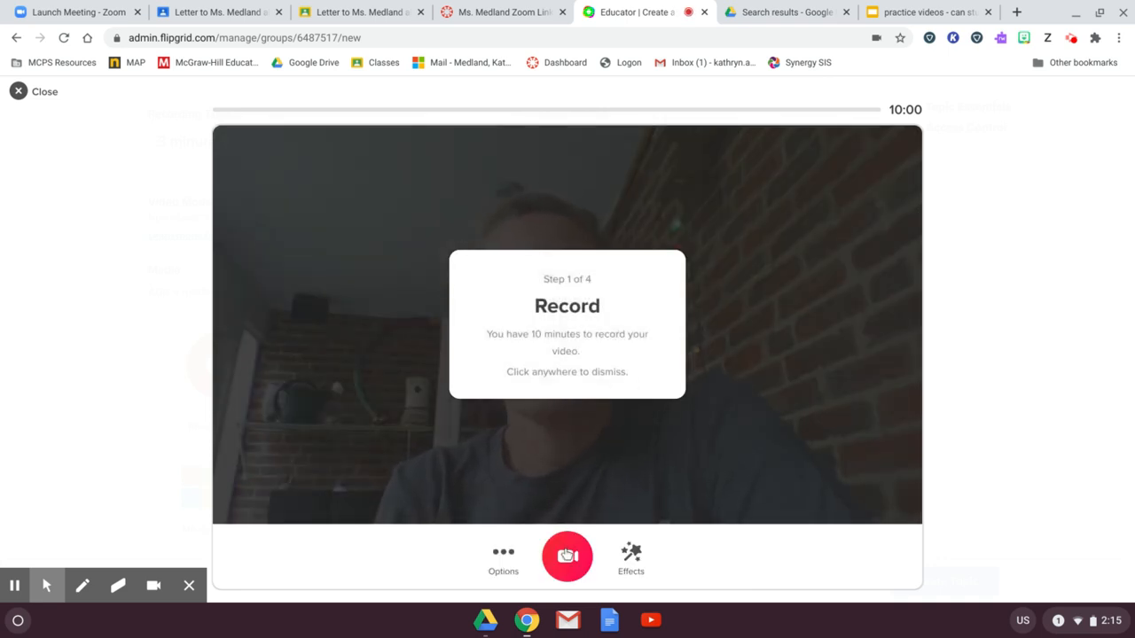
click(567, 558)
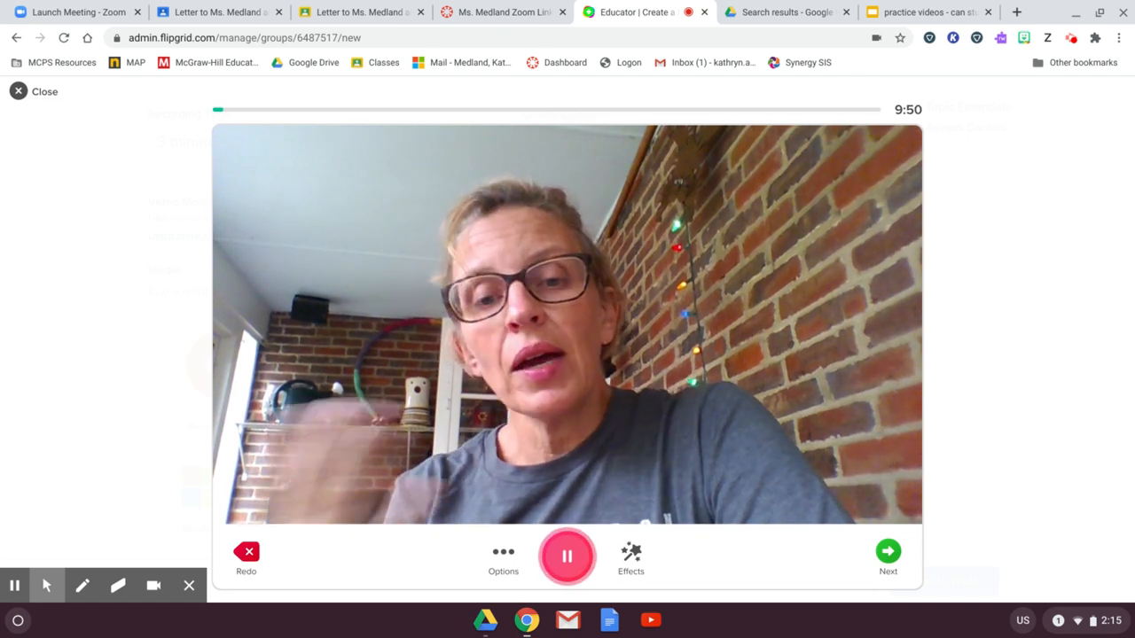
Apply the glowing blue-purple frame effect to the video being recorded
click(630, 557)
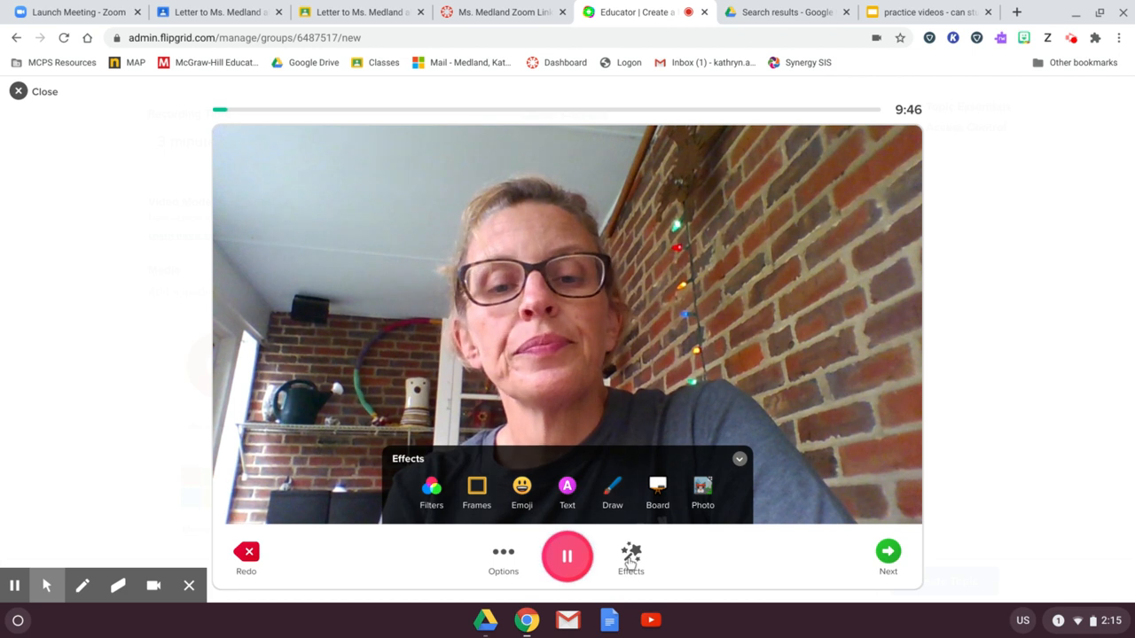
click(476, 490)
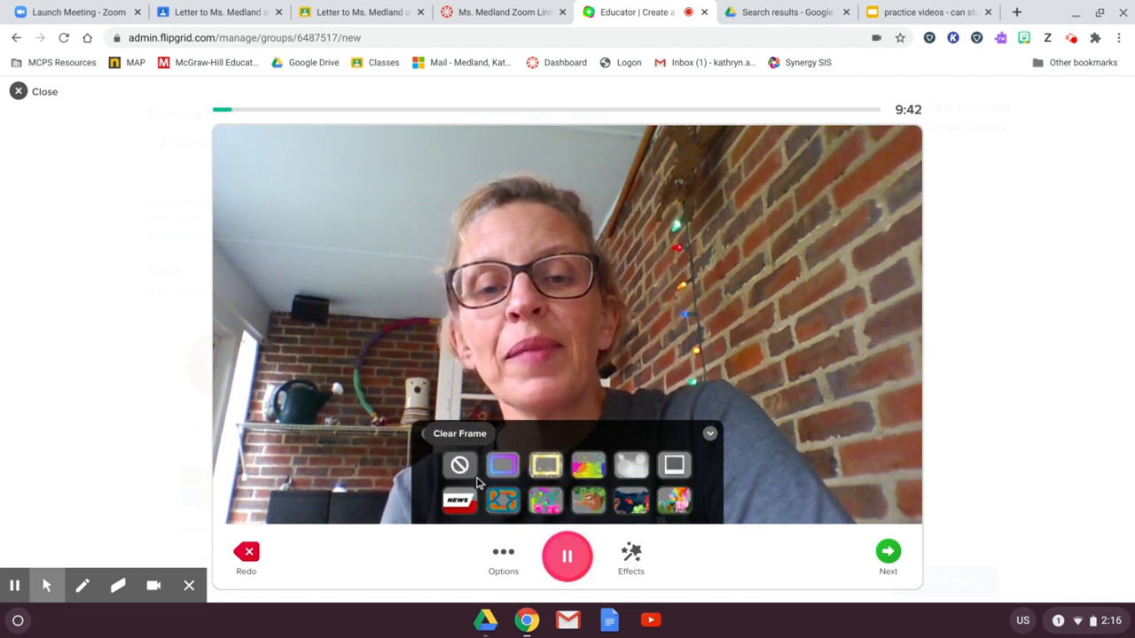
click(502, 464)
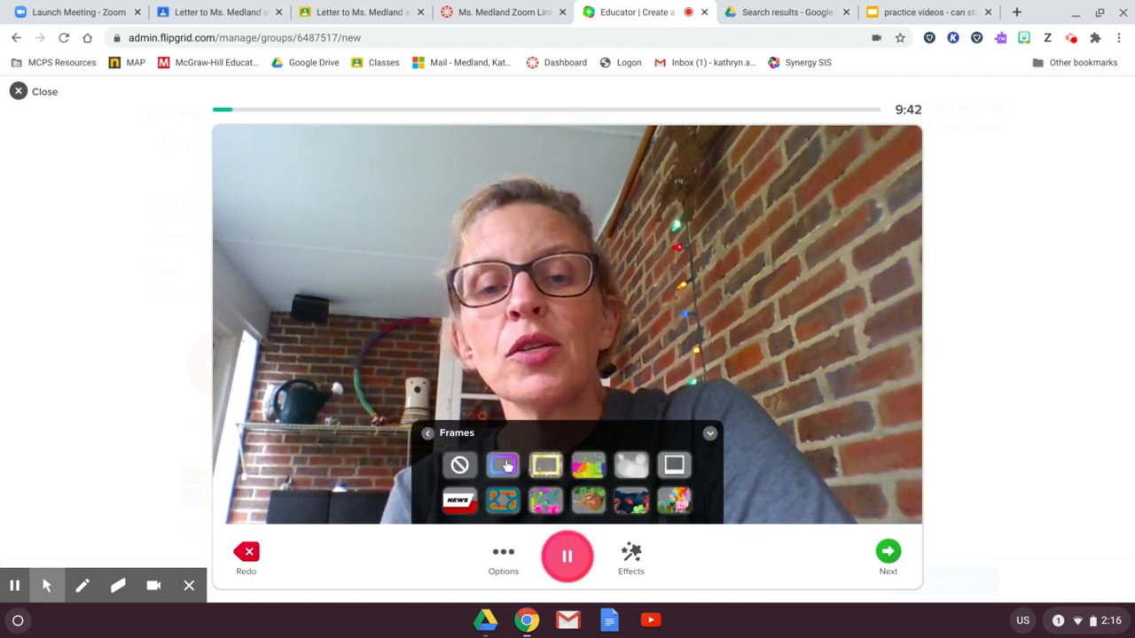
View the recording options, stop the recording and accept the reviewed clip without trimming it
click(503, 557)
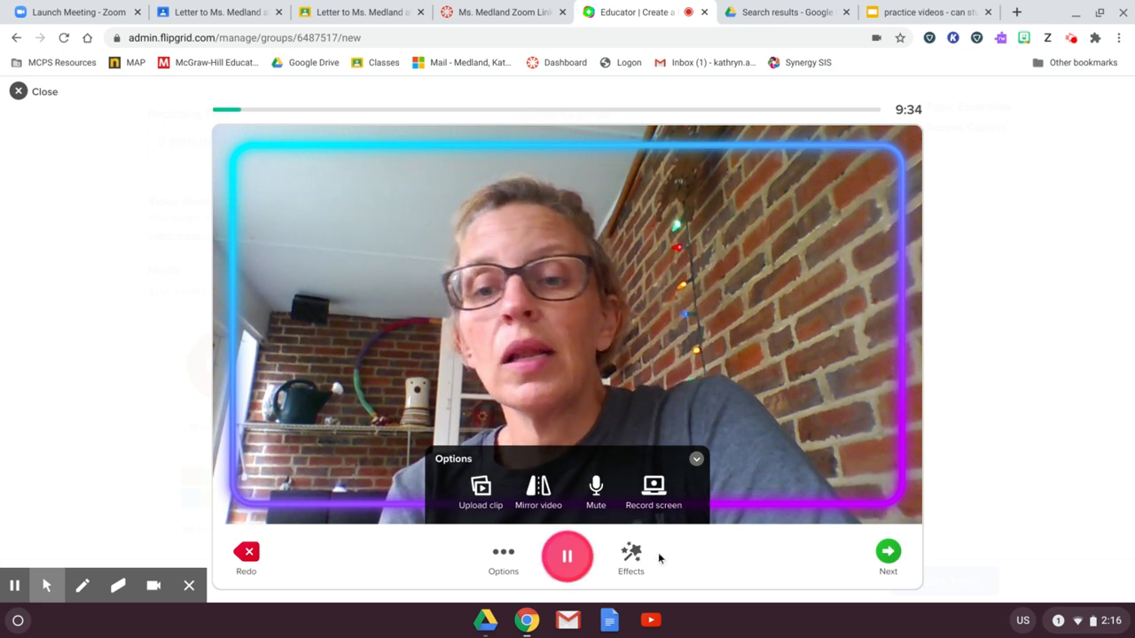
click(572, 561)
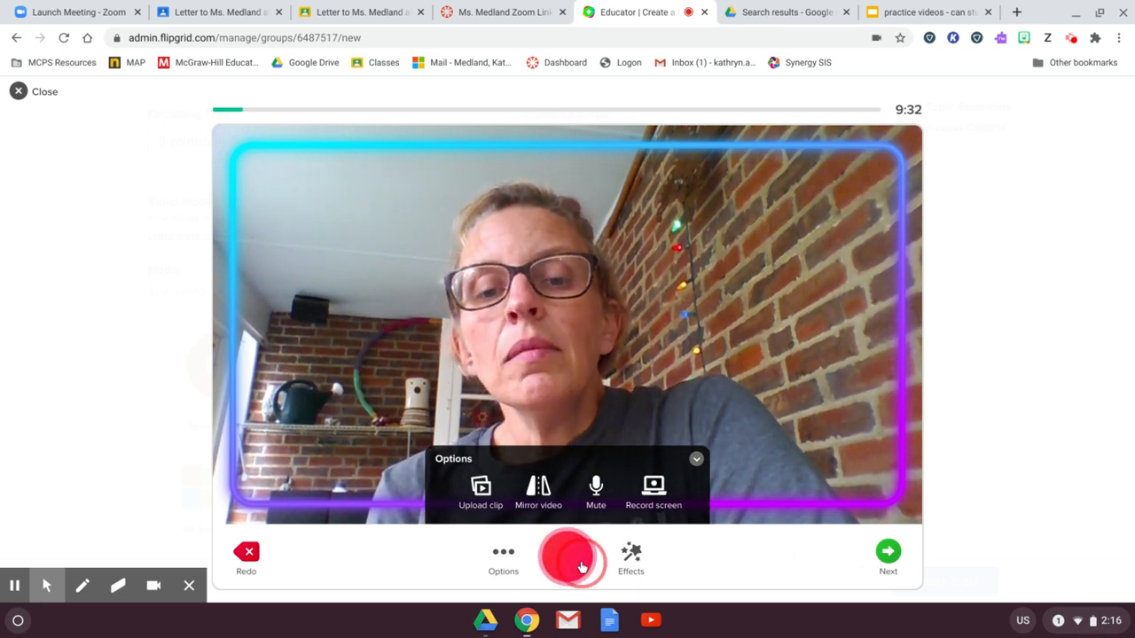
click(888, 558)
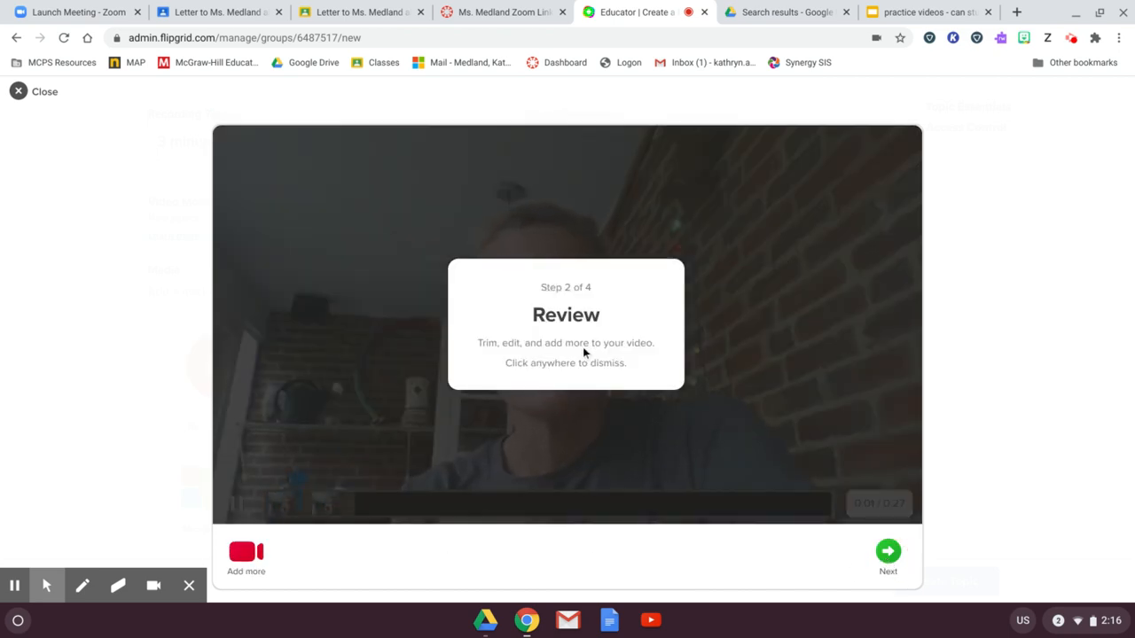
click(581, 463)
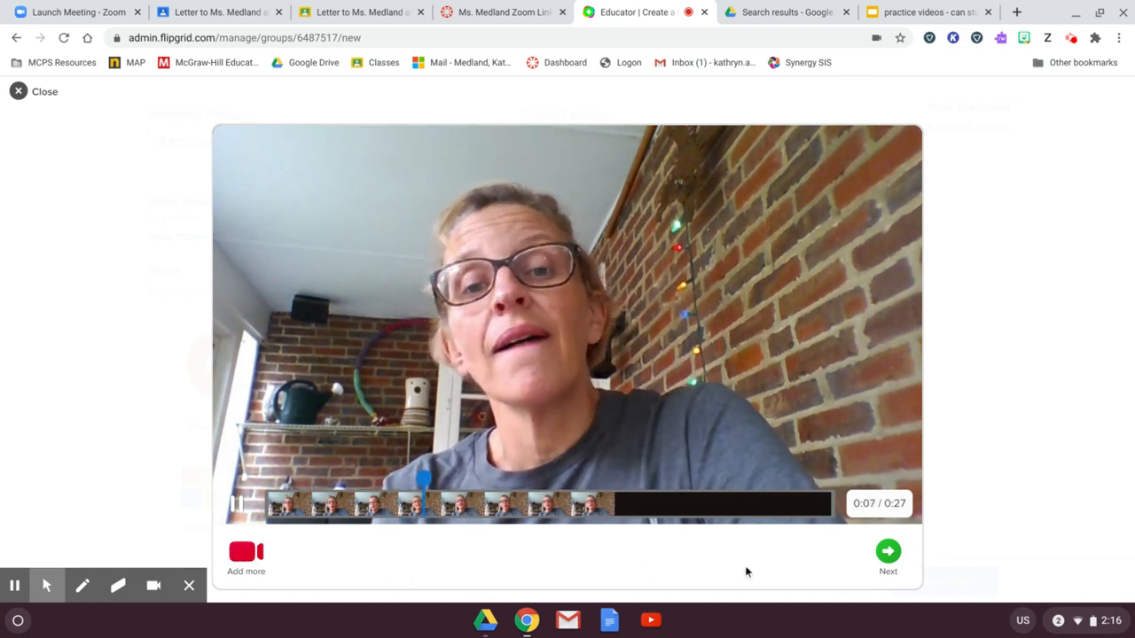
click(888, 552)
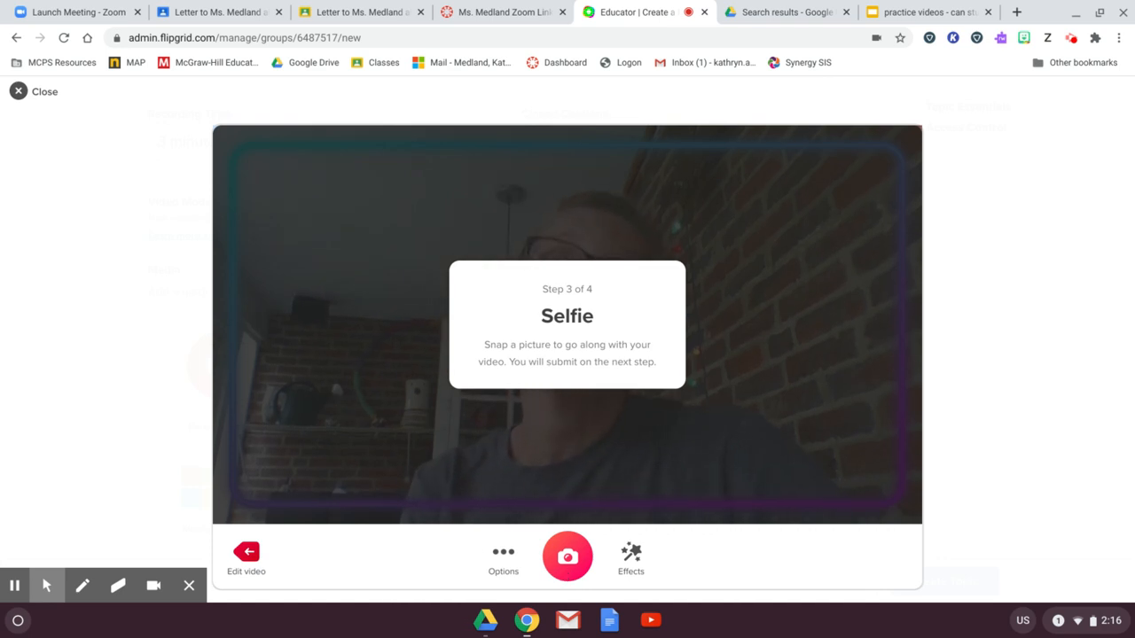
Take a selfie for the topic video, discard it and take a new one
click(566, 572)
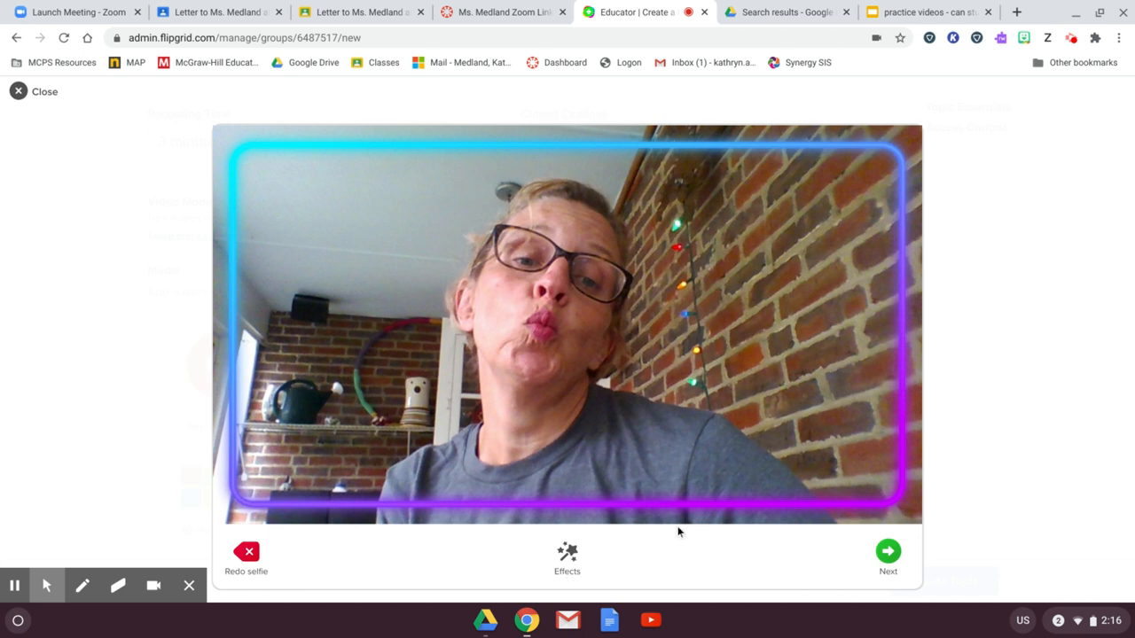
click(248, 554)
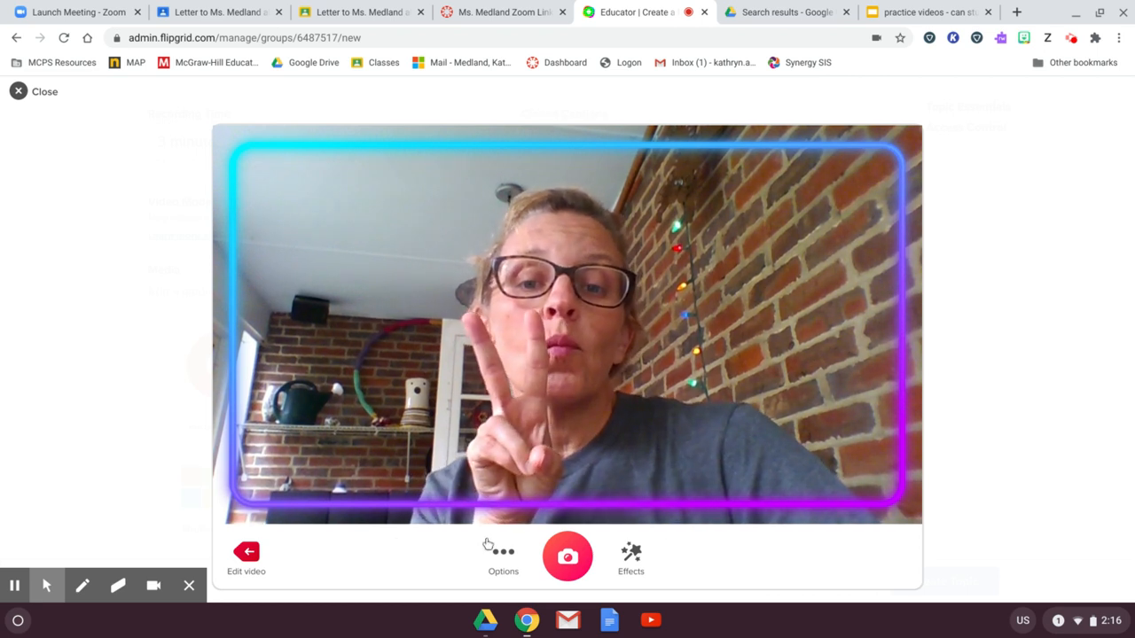
click(572, 556)
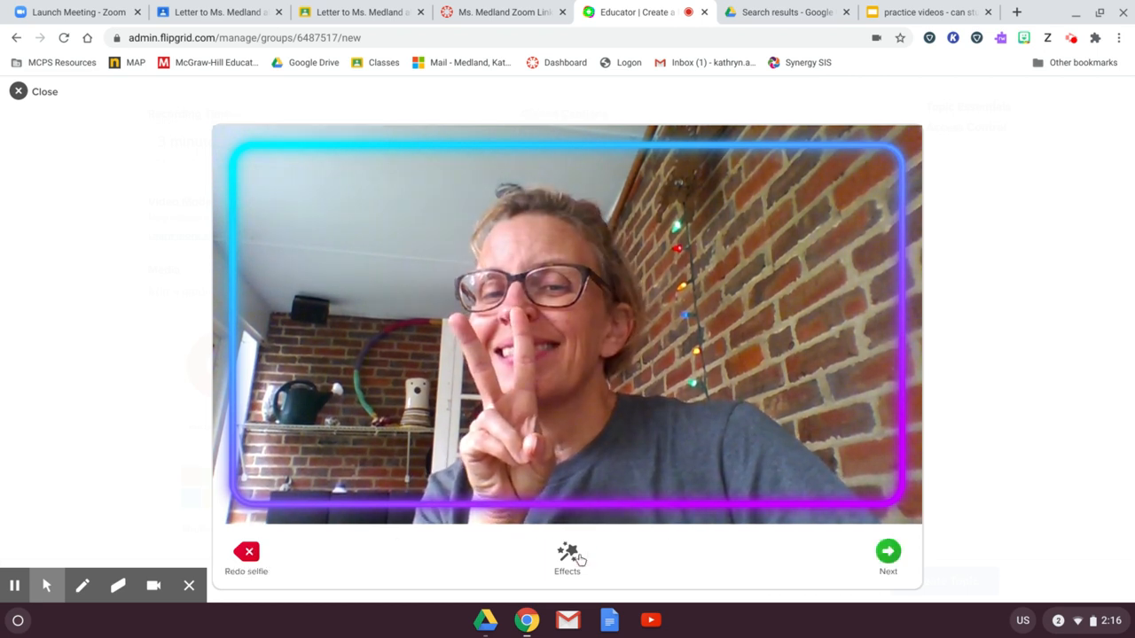
Apply the black-and-white filter to the selfie and complete the topic video
click(564, 557)
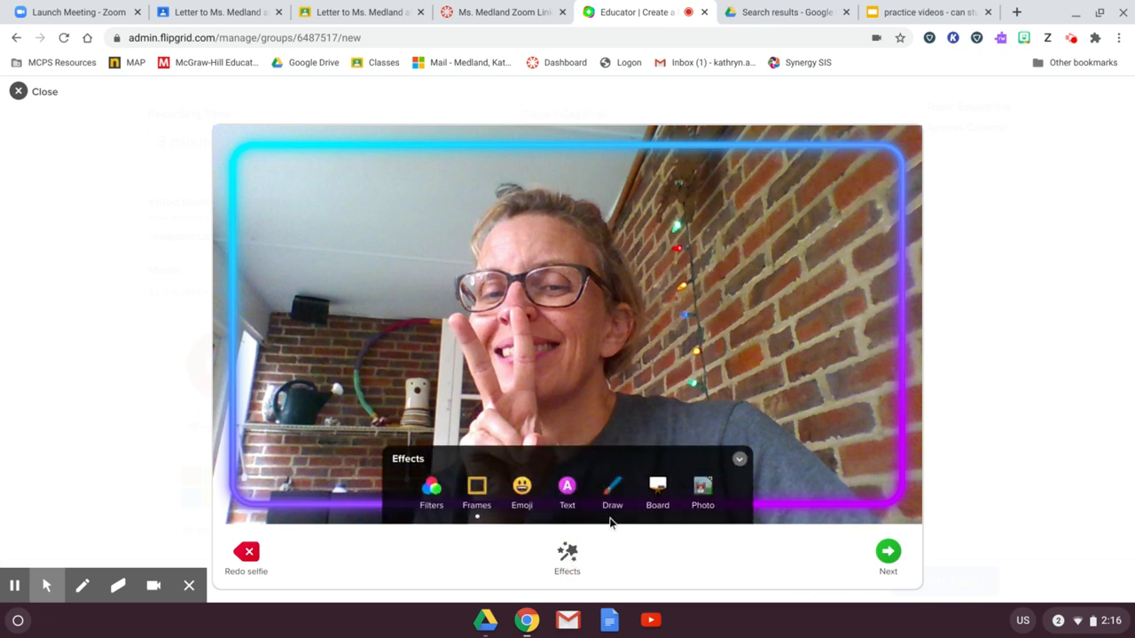
click(715, 490)
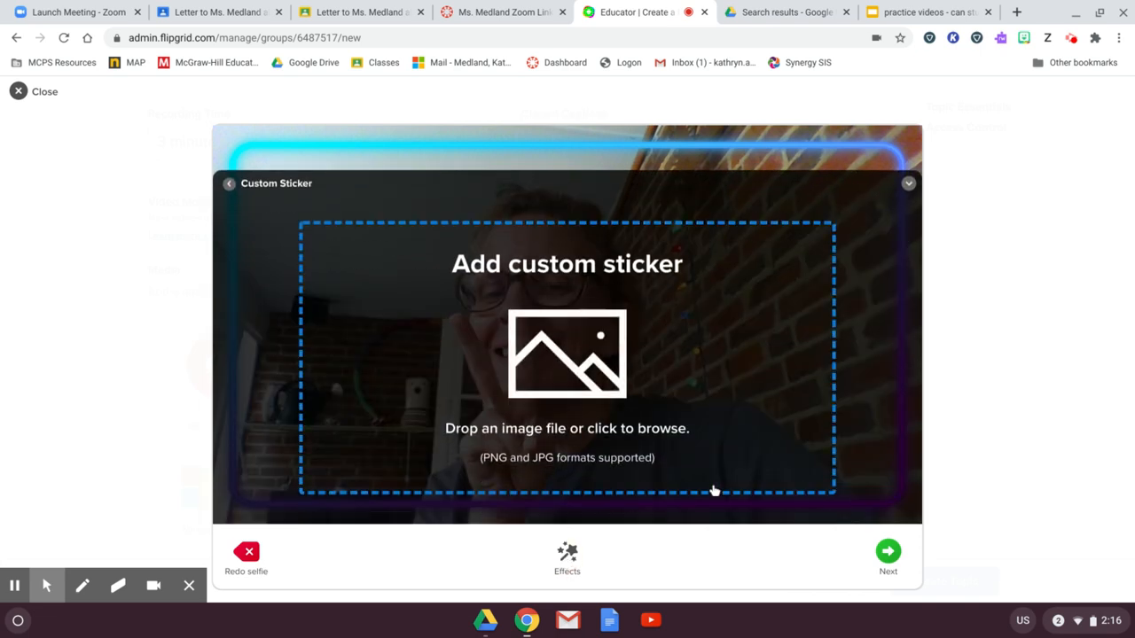
click(230, 184)
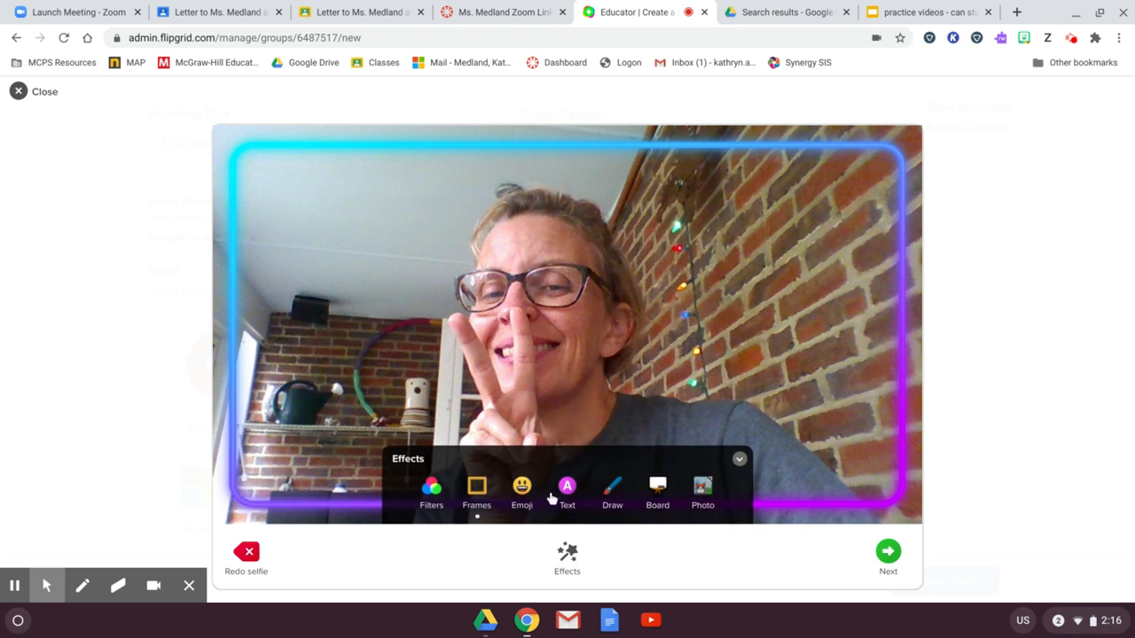
click(430, 493)
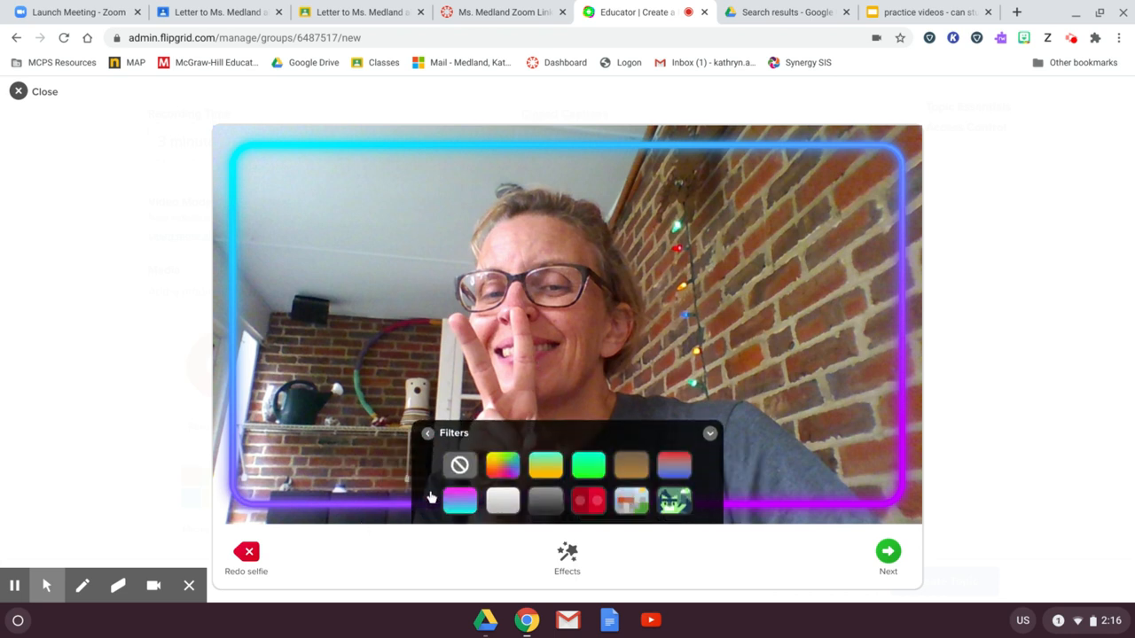
click(643, 514)
click(555, 509)
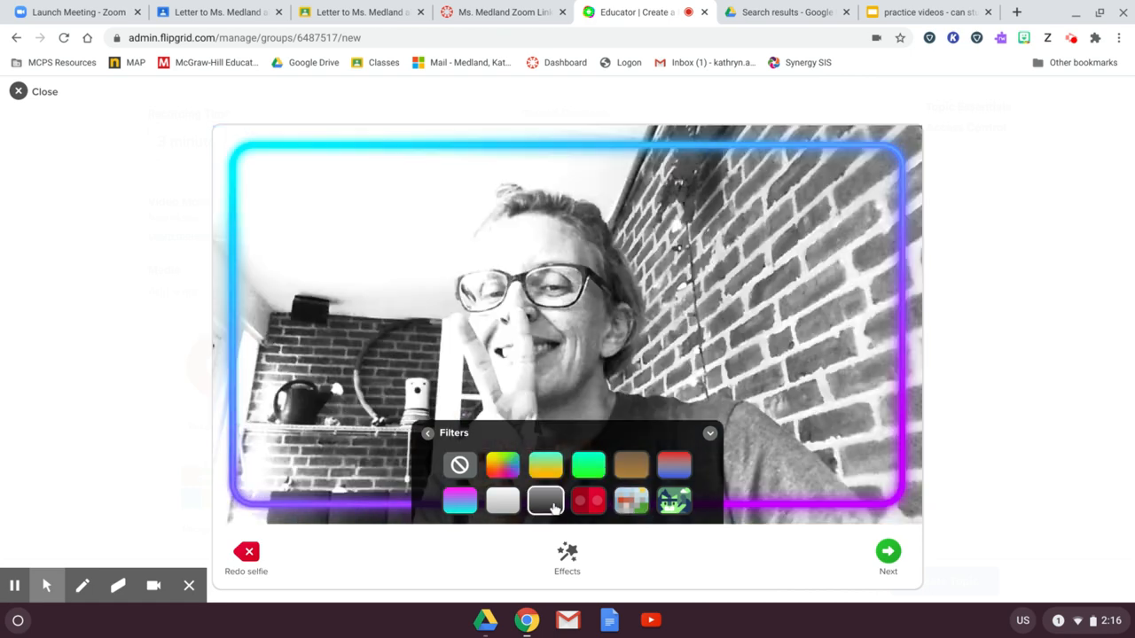
click(876, 559)
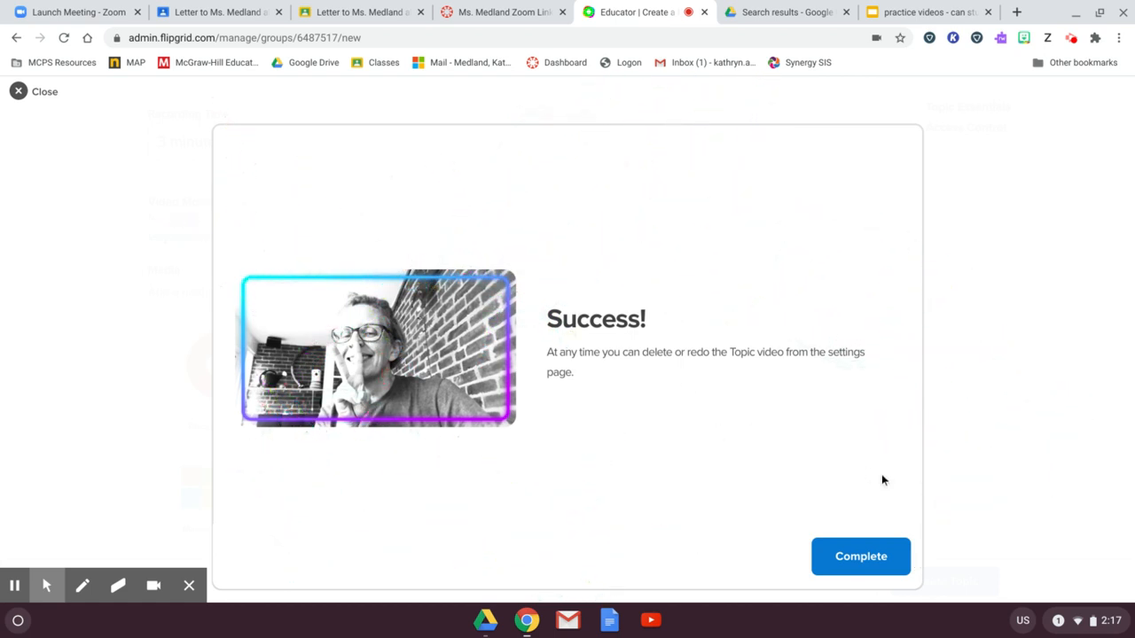
click(866, 566)
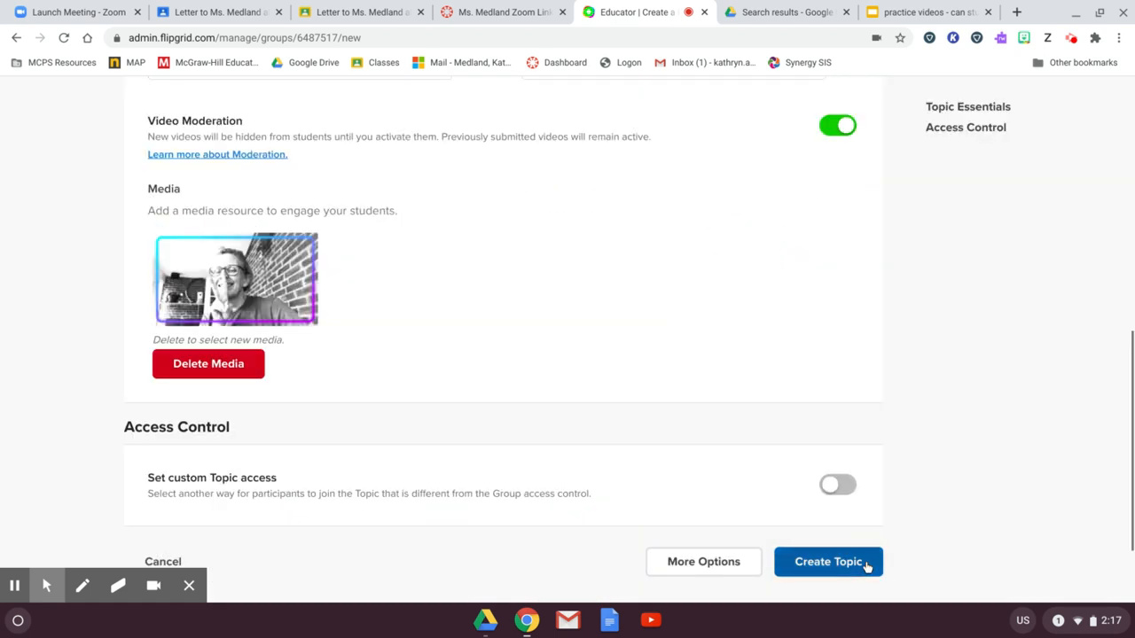
Review the filled-in topic form, expand its additional options and examine the Topic Attachments and Topic Status settings
scroll(387, 350, up, 2)
scroll(385, 341, up, 4)
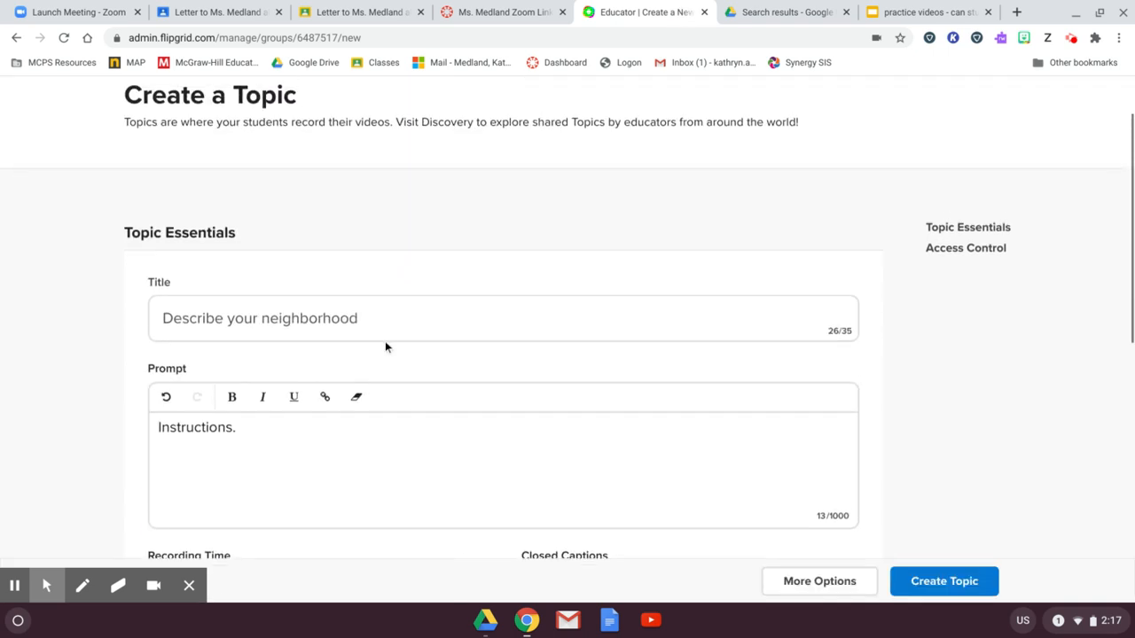
scroll(385, 341, up, 2)
scroll(385, 341, down, 6)
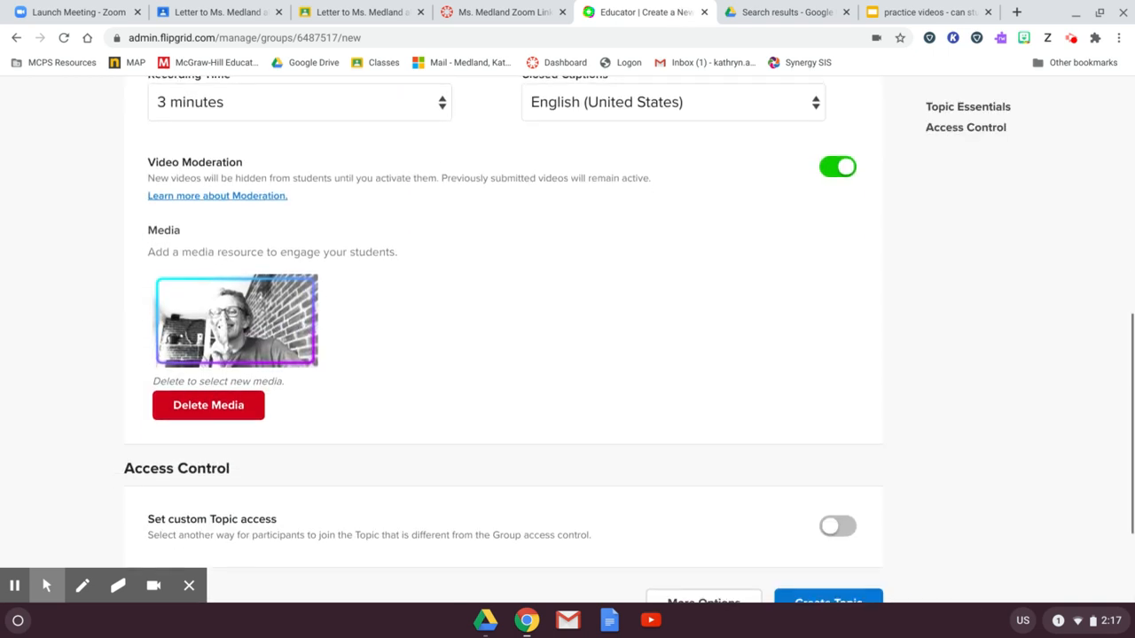
scroll(504, 340, down, 2)
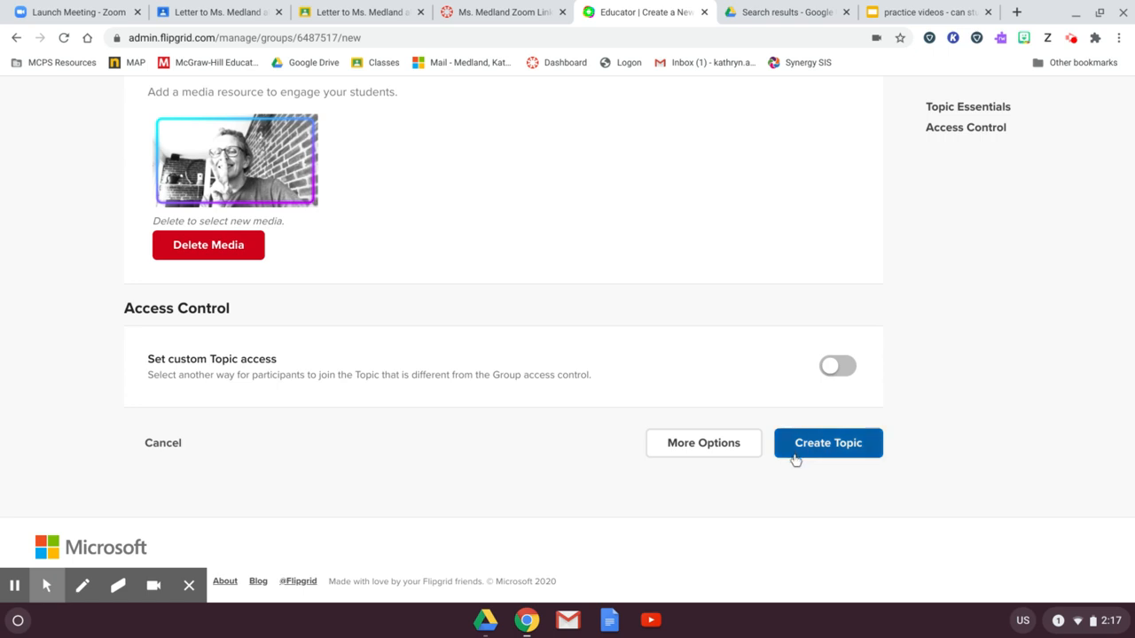
click(701, 453)
scroll(583, 408, down, 3)
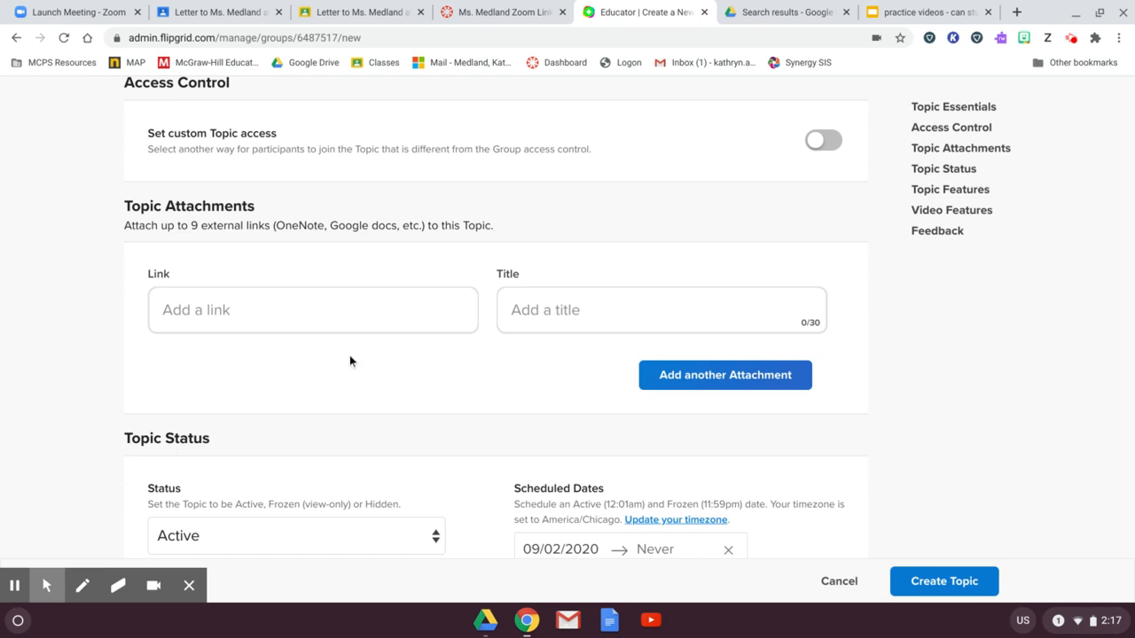
scroll(350, 361, down, 1)
scroll(349, 361, up, 5)
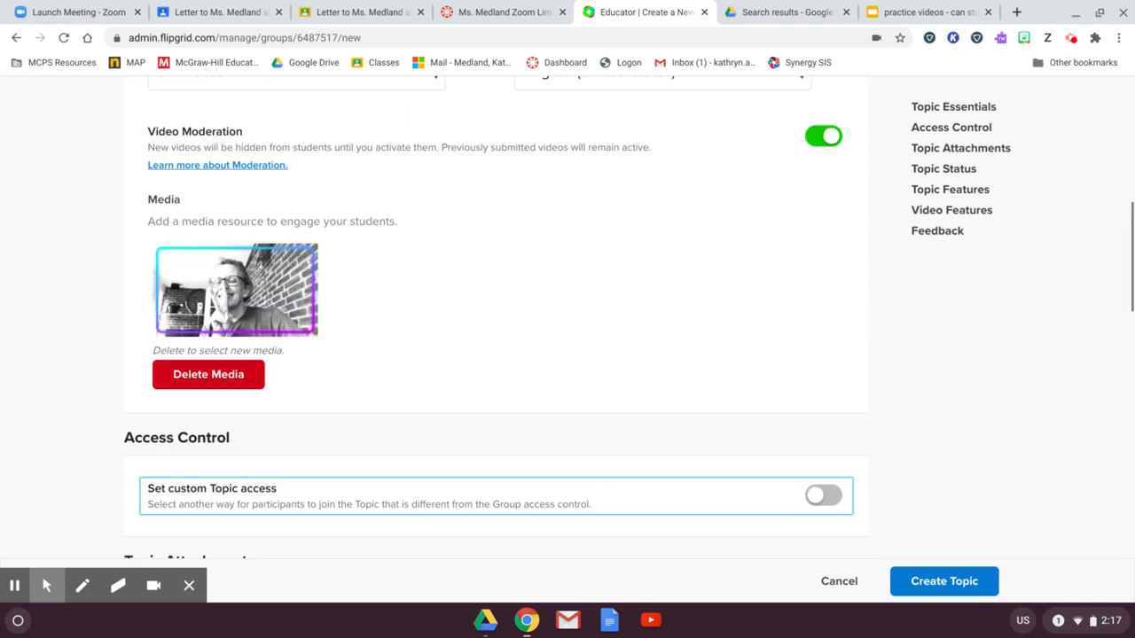
scroll(349, 360, up, 3)
scroll(350, 361, down, 9)
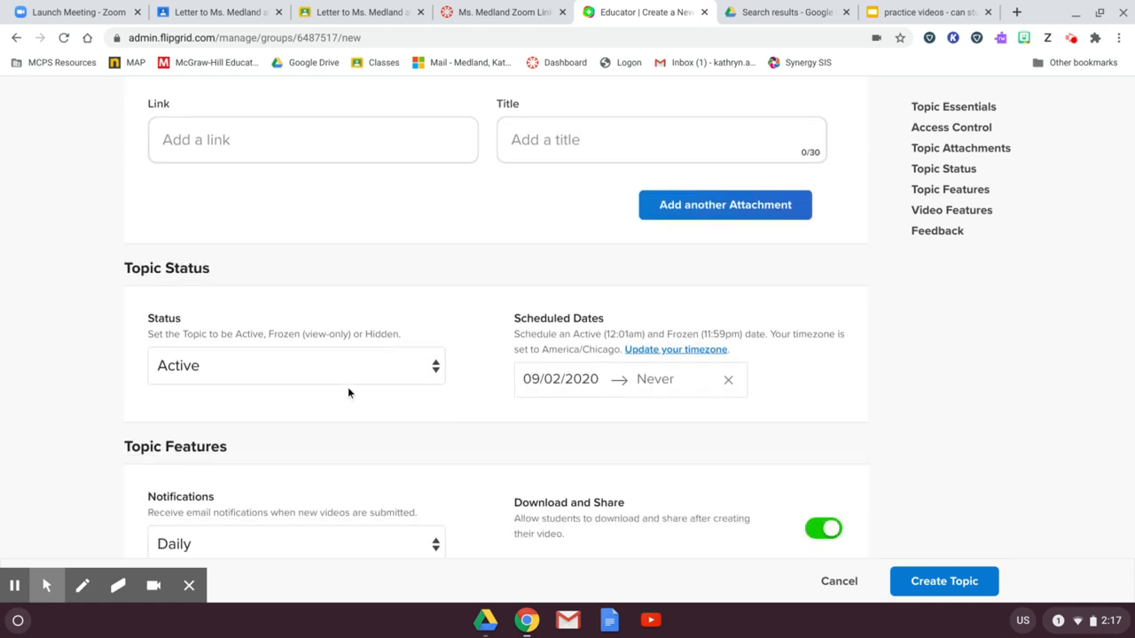
scroll(359, 399, down, 1)
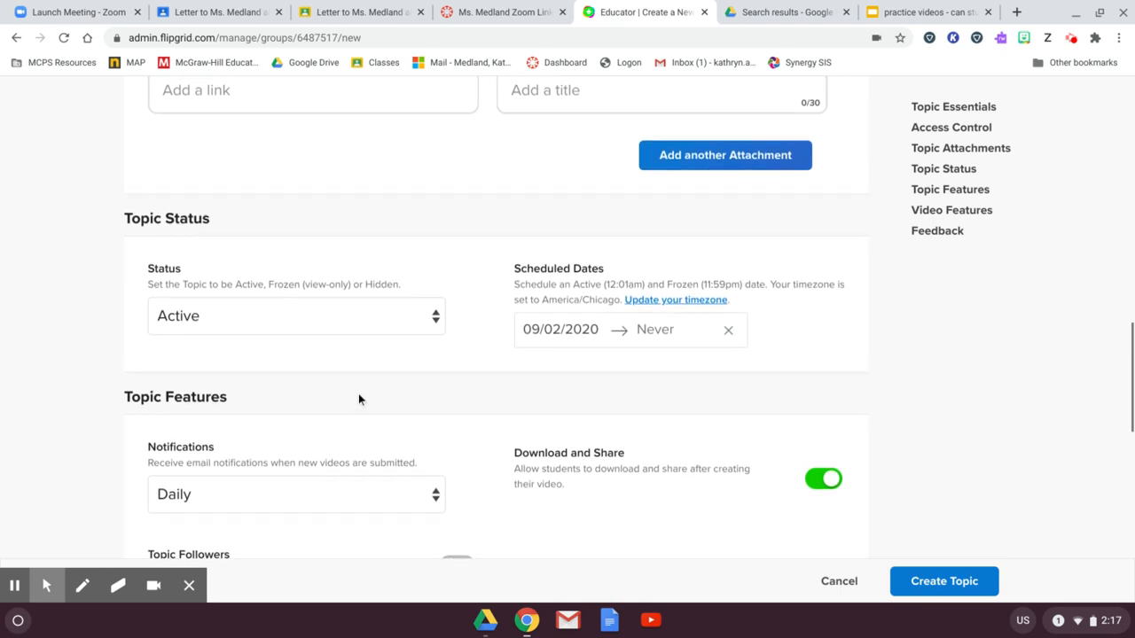
Set the end of the topic's scheduled dates to October 3, 2020
click(661, 344)
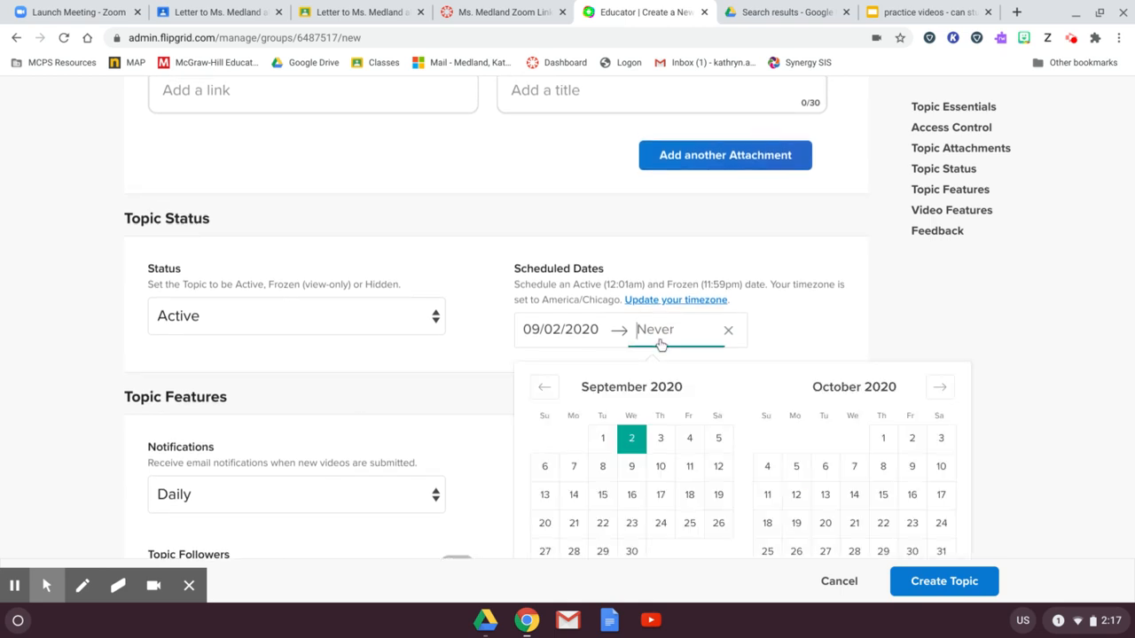
click(630, 442)
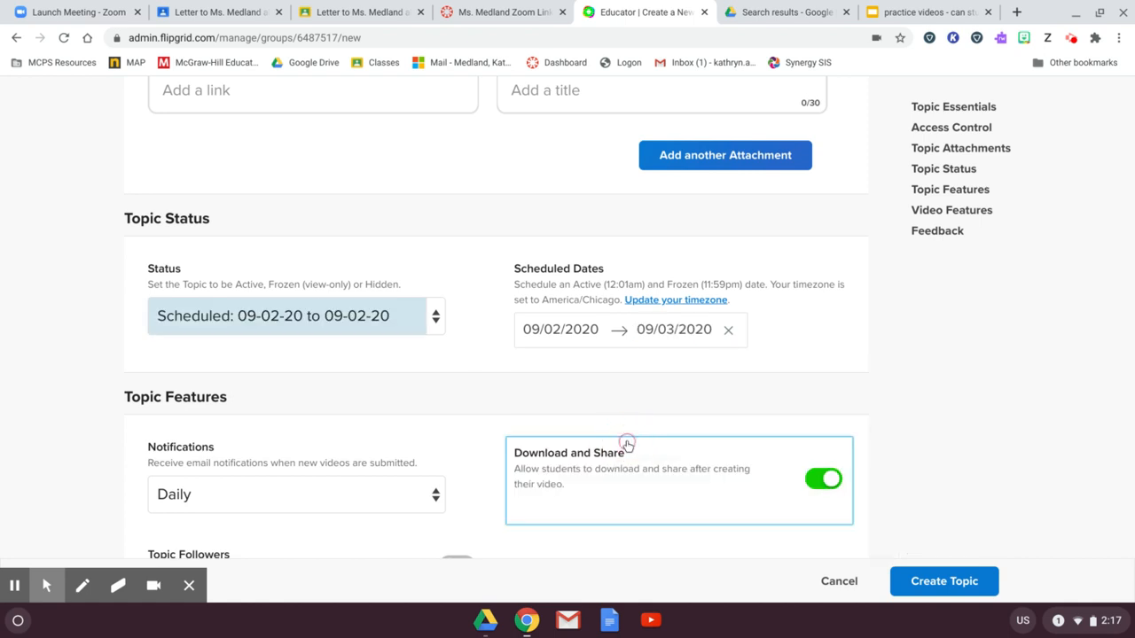
click(688, 329)
click(940, 438)
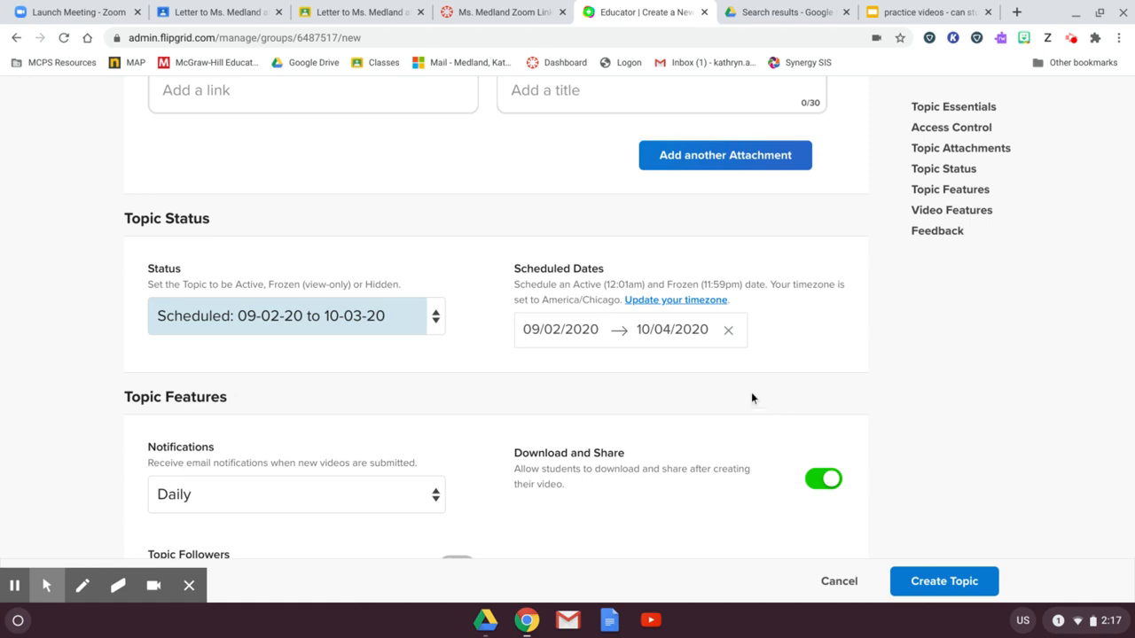
Set the topic's email notifications for new videos to Never
scroll(734, 390, down, 3)
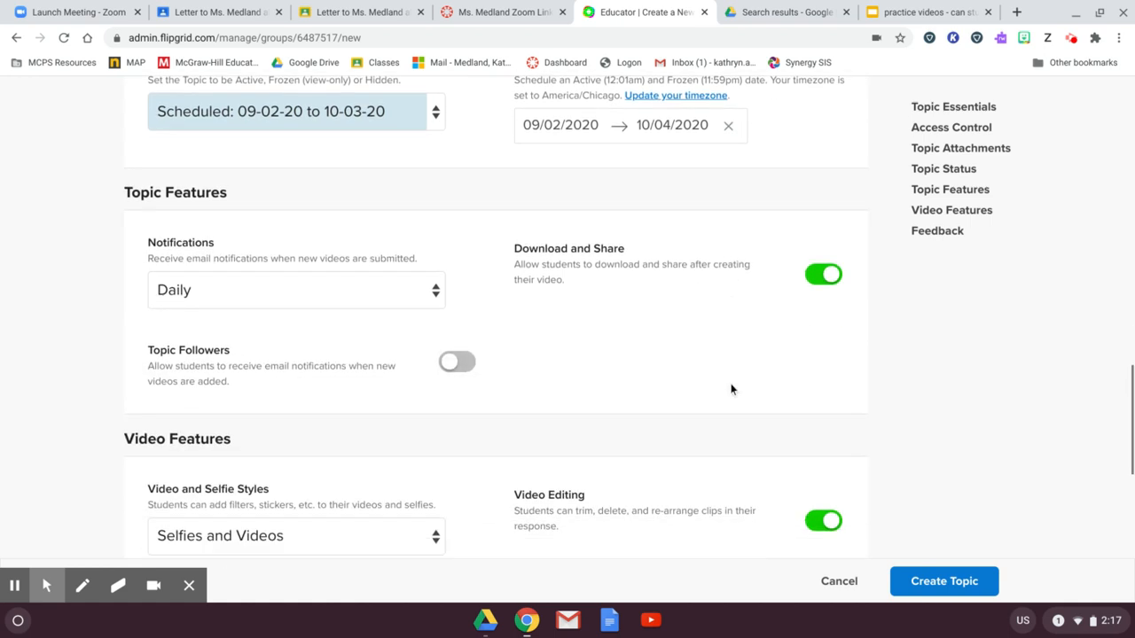
click(437, 293)
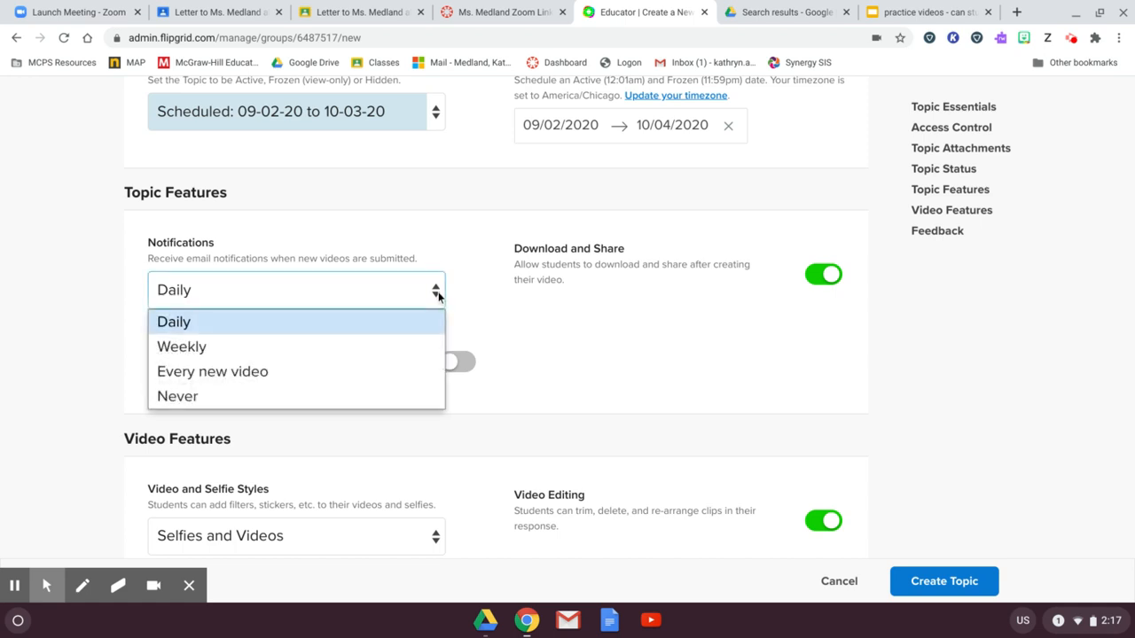
click(303, 397)
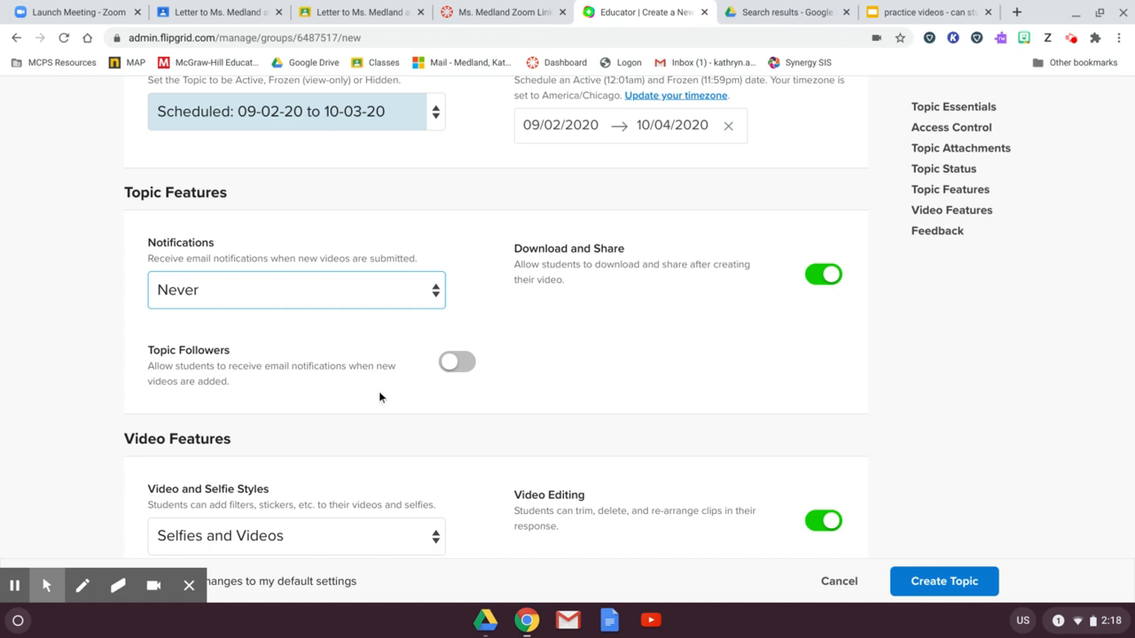
Examine the Video and Selfie Styles choices, and switch Video Comments on and back off
scroll(378, 394, down, 2)
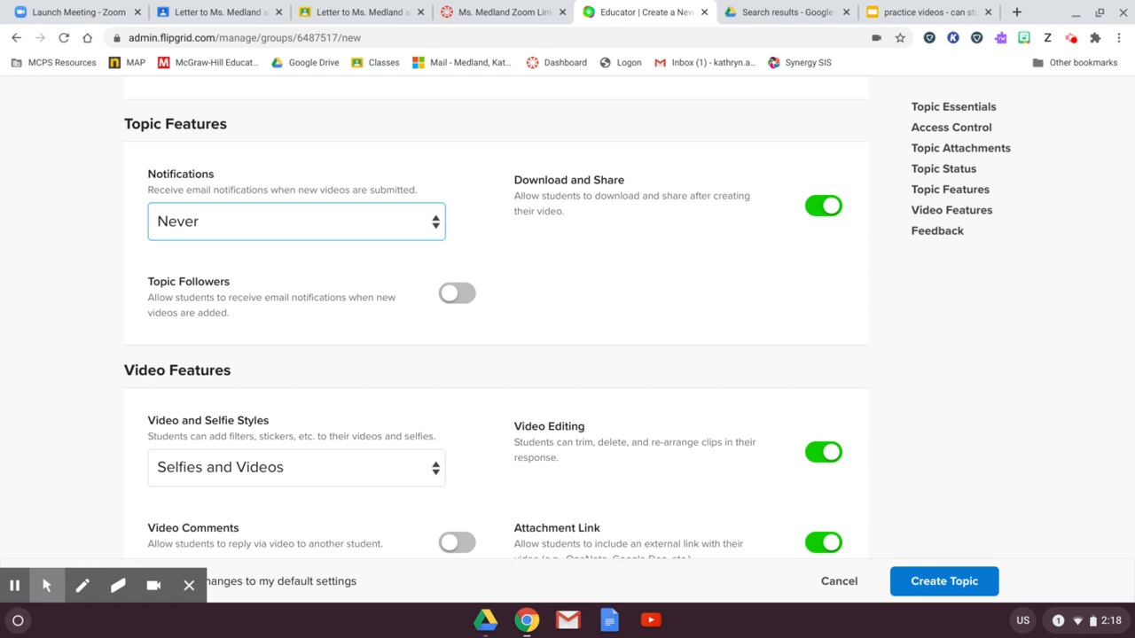
scroll(385, 346, down, 2)
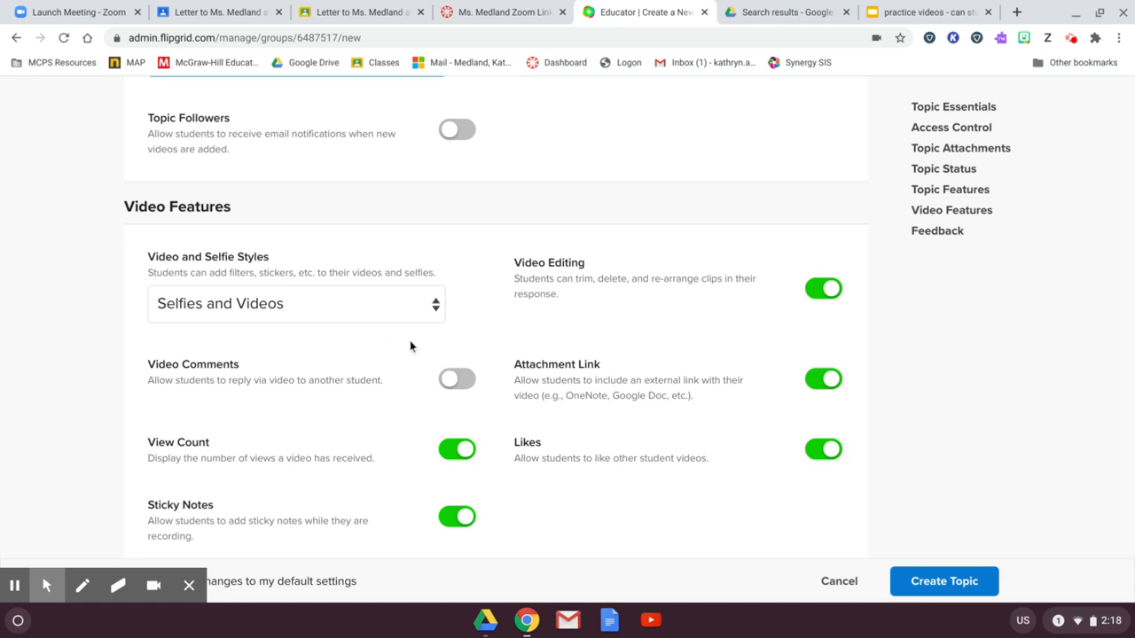
scroll(410, 346, down, 2)
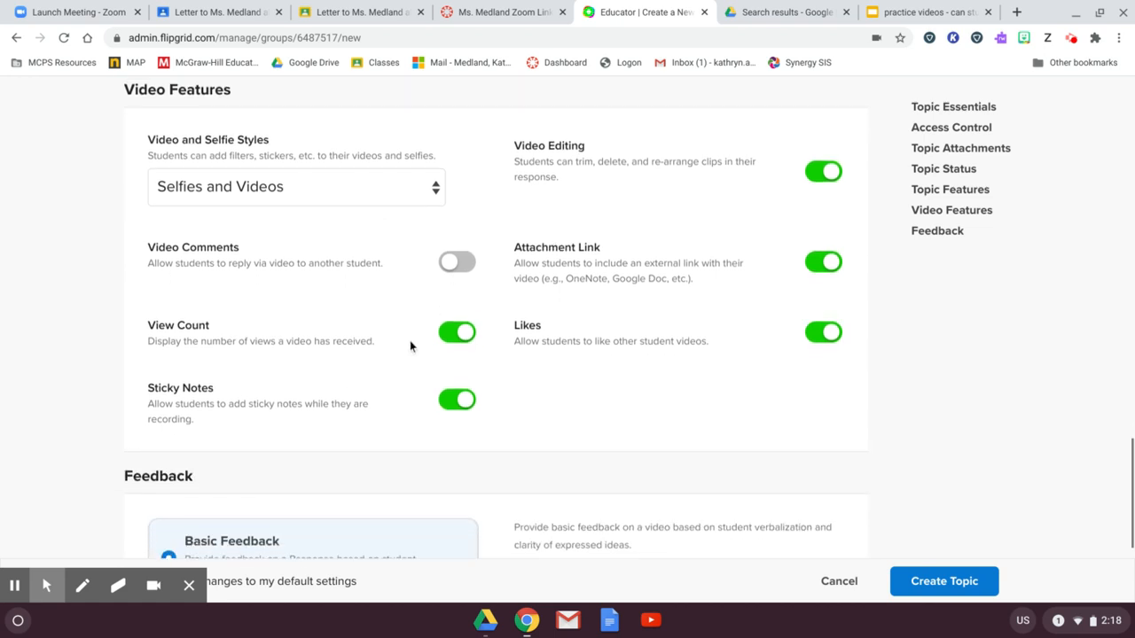
click(426, 193)
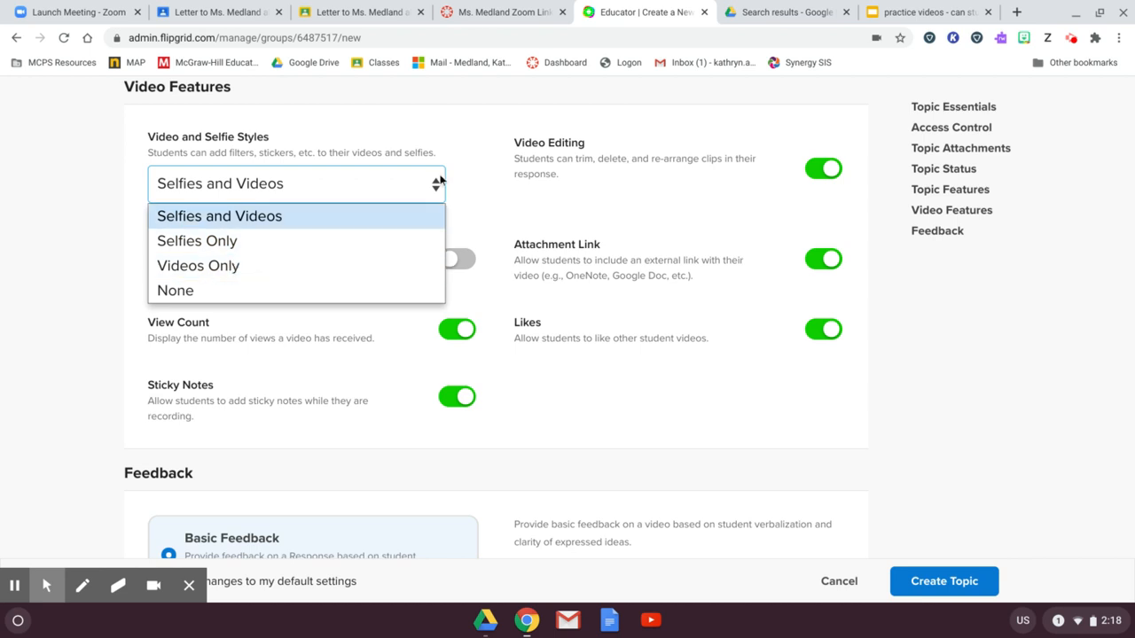
click(496, 117)
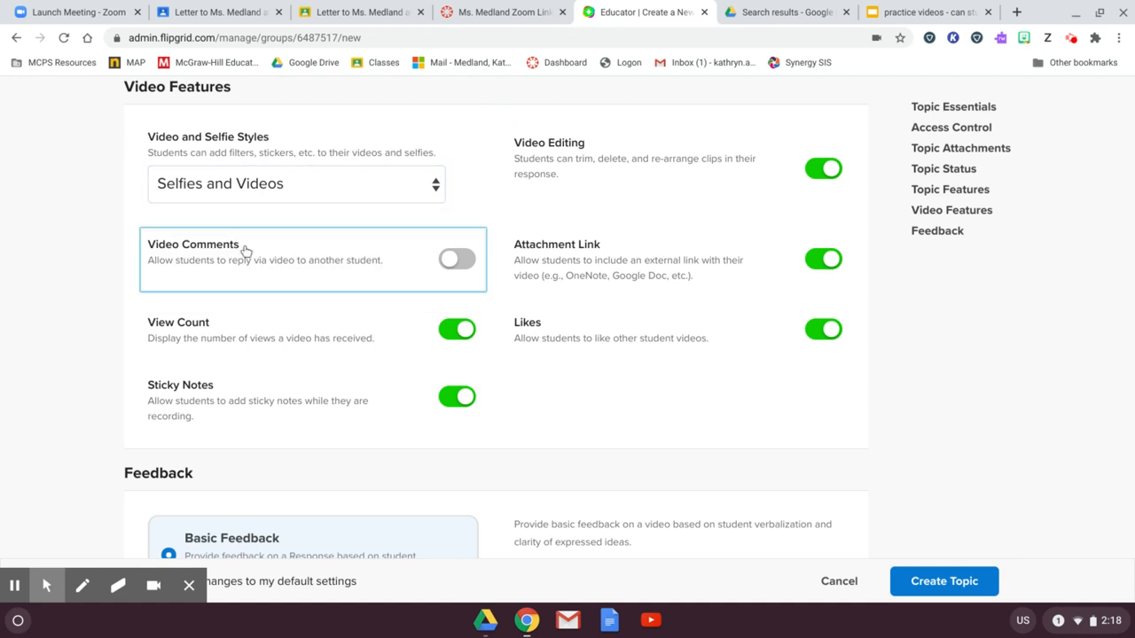
click(466, 259)
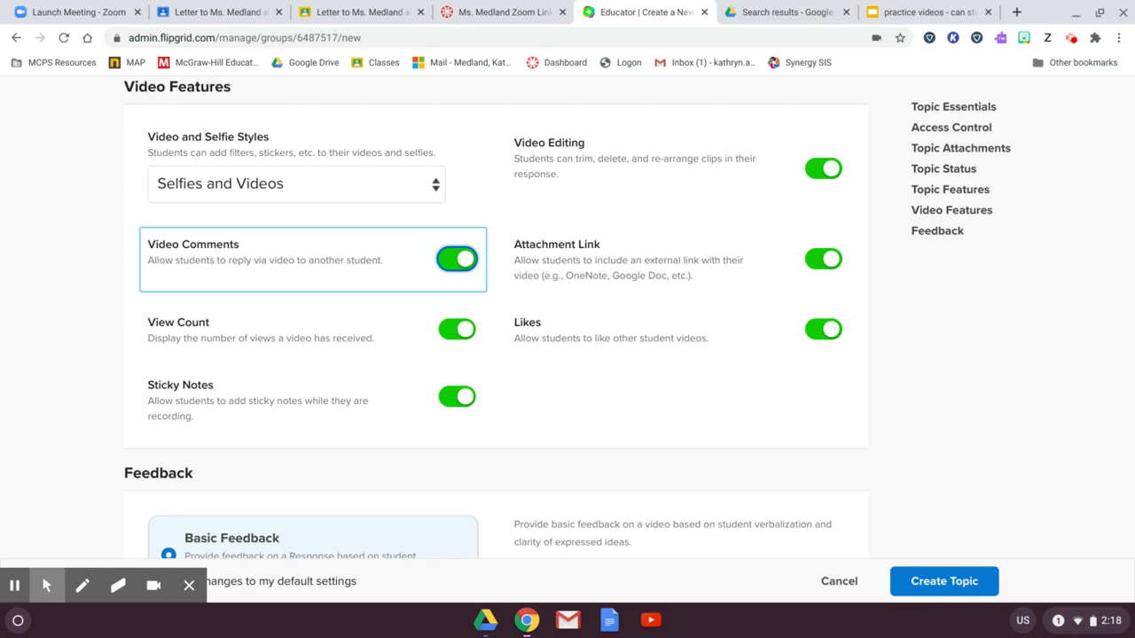
click(466, 260)
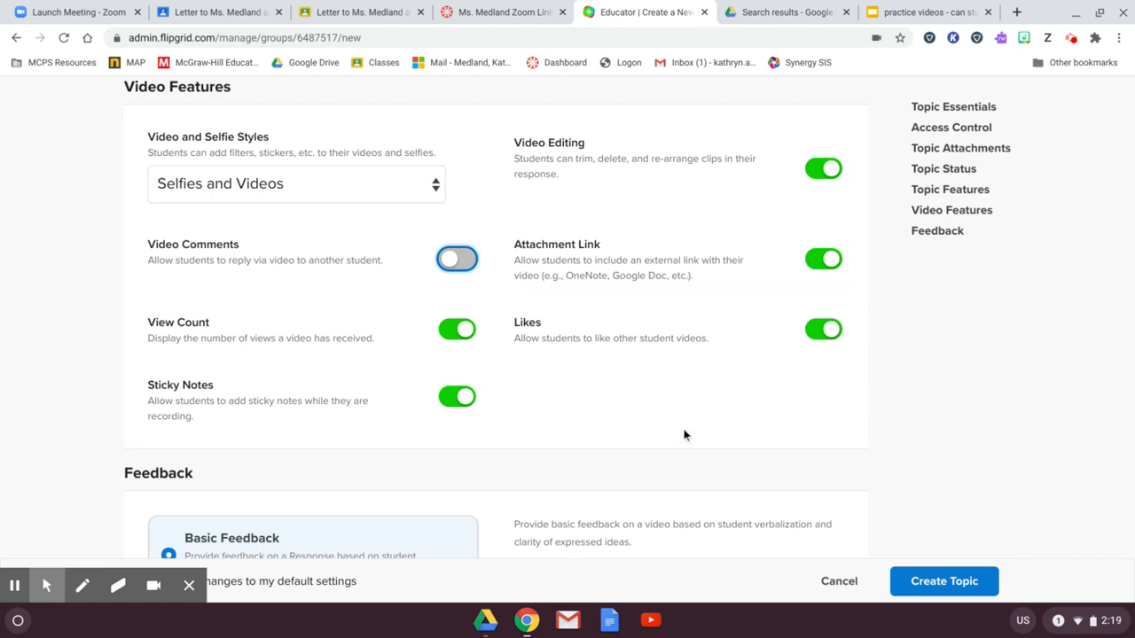
Create the topic with Basic Feedback, copy its share link and finish the confirmation dialog
scroll(679, 454, down, 4)
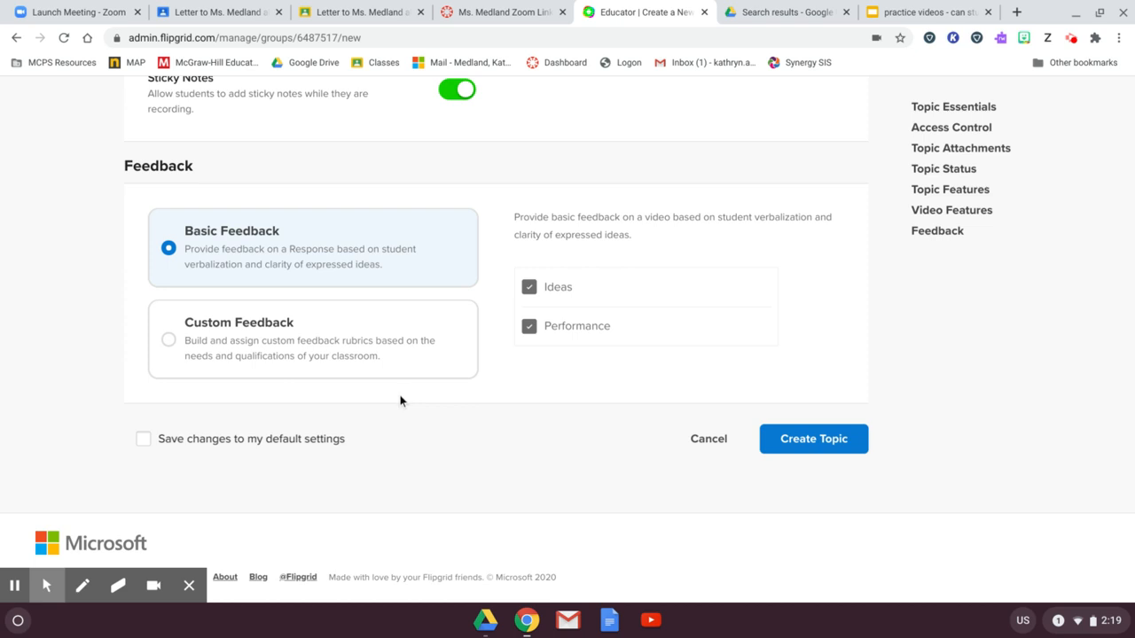
click(832, 449)
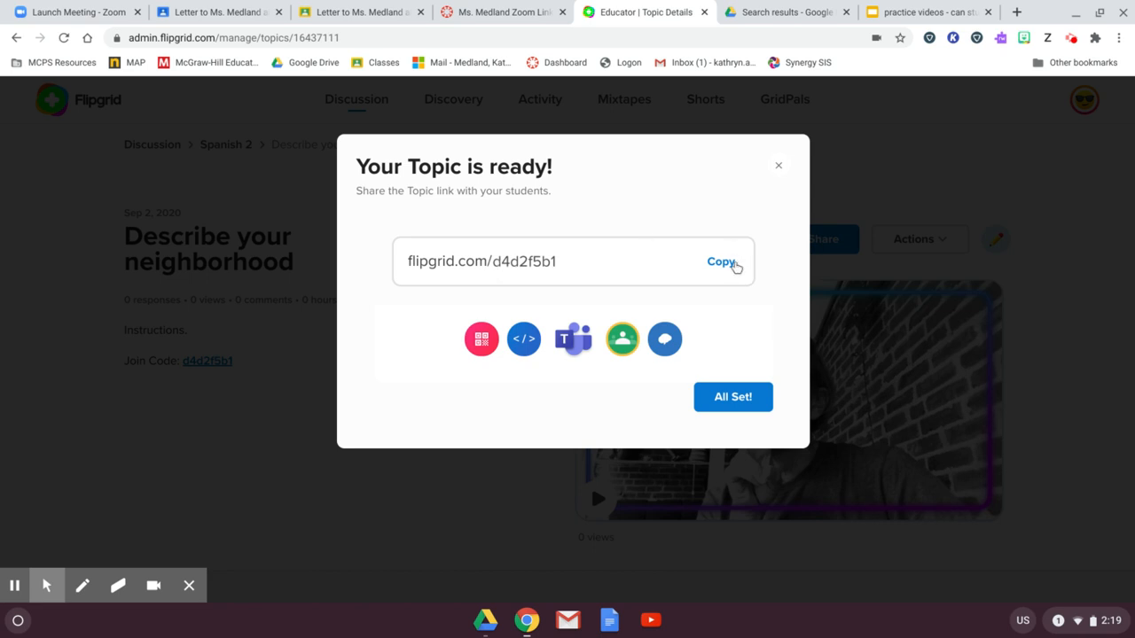
click(733, 264)
click(758, 399)
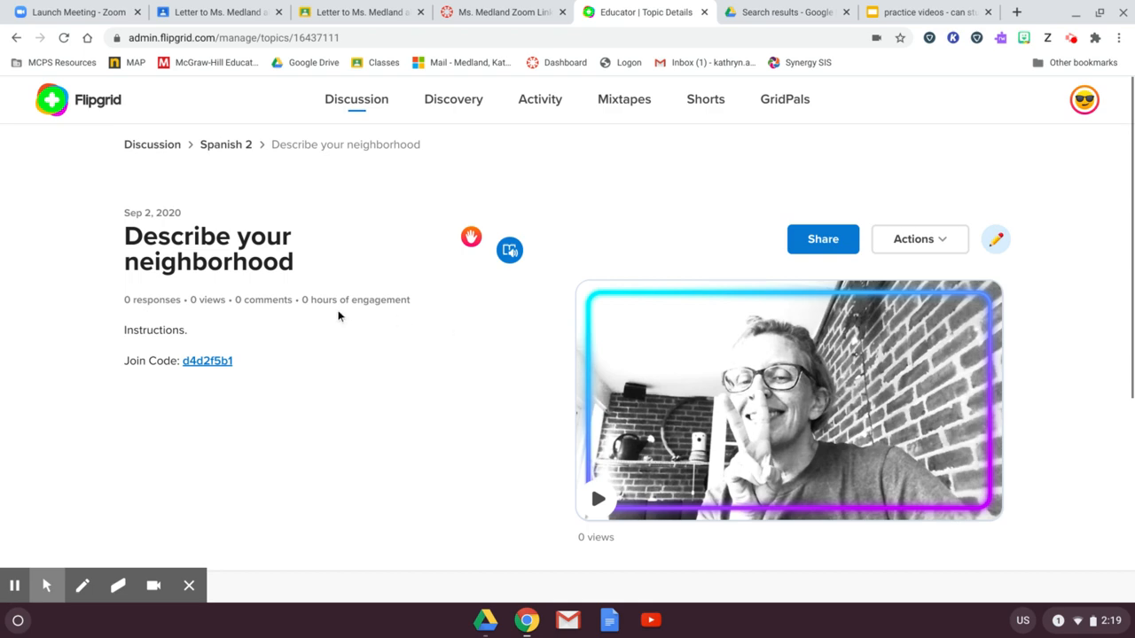
Examine the new topic's details page and the actions available for managing the topic
scroll(336, 314, down, 4)
scroll(337, 315, up, 4)
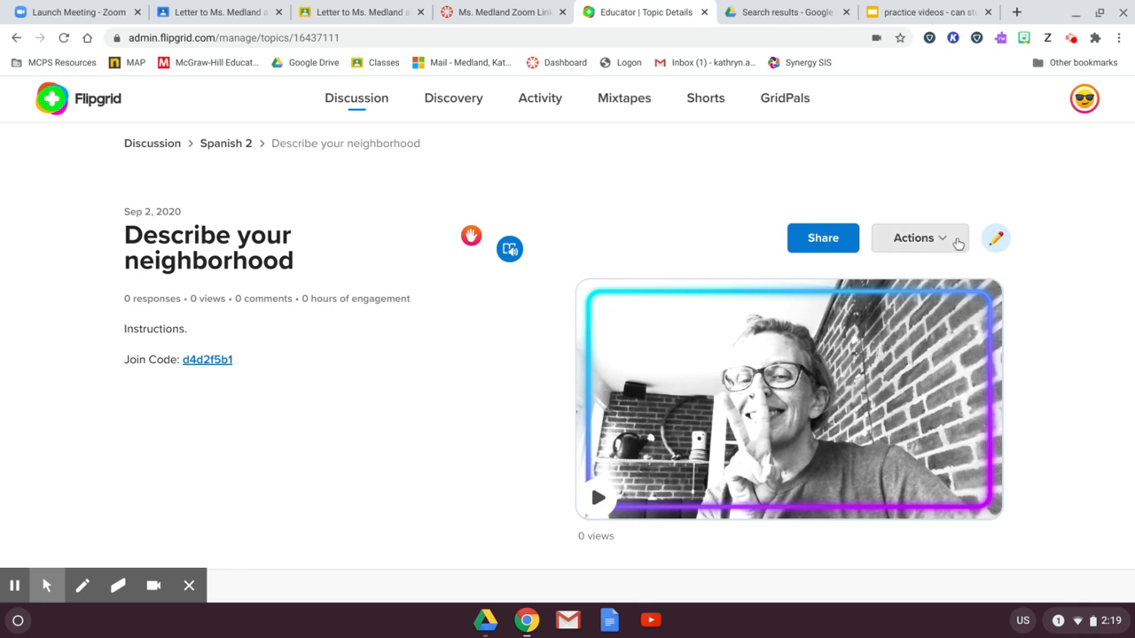
click(952, 244)
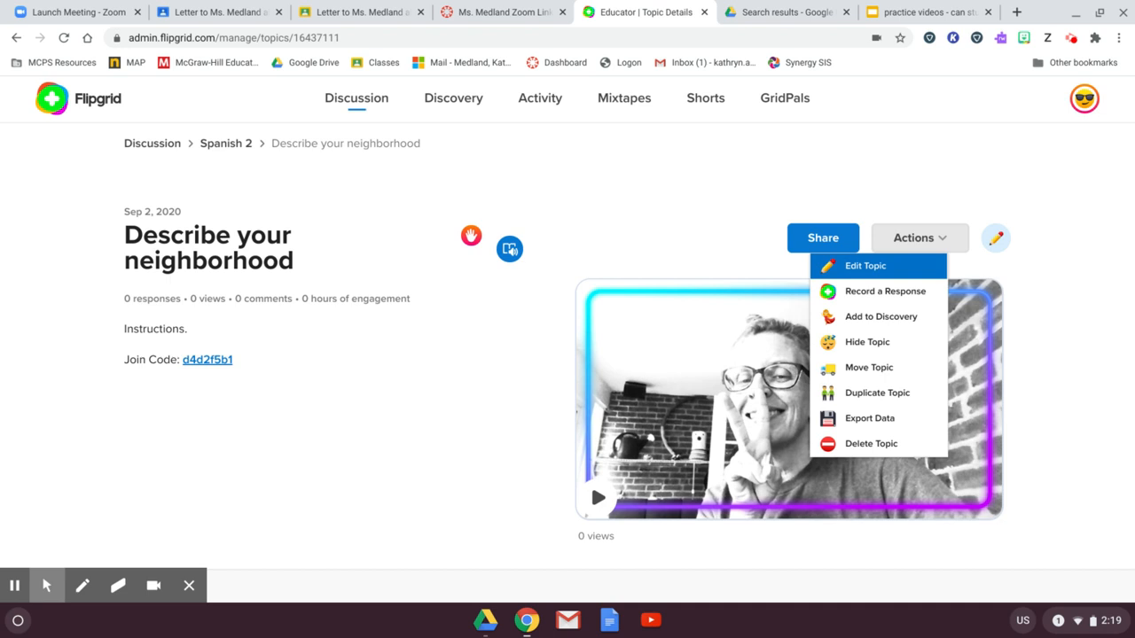
click(845, 173)
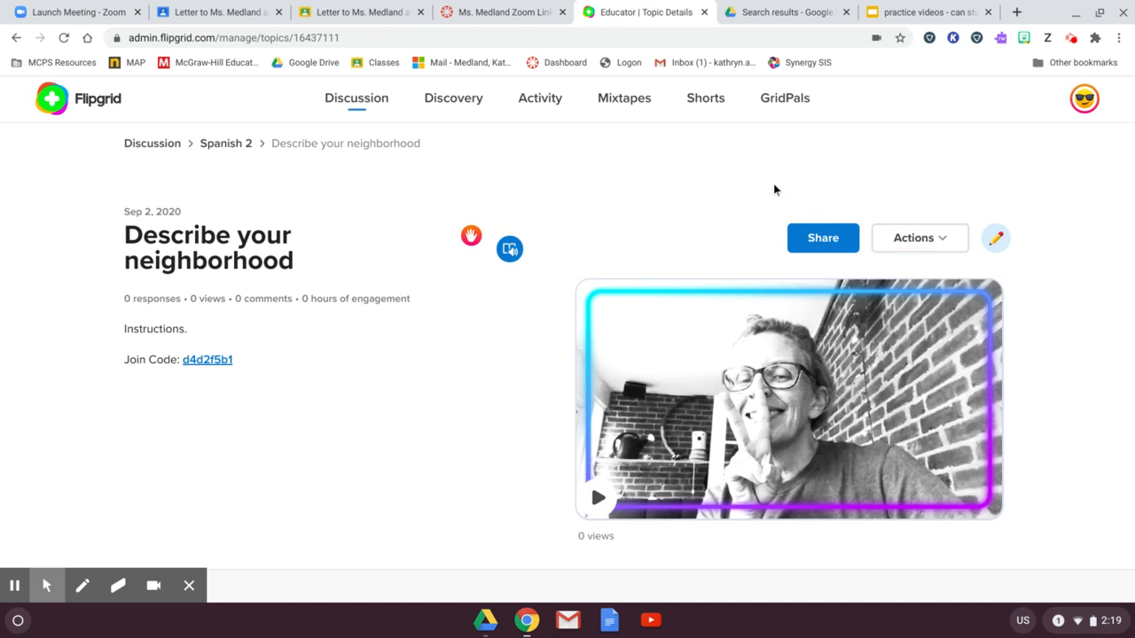
Copy the join link from the topic's sharing options and close the dialog
click(806, 238)
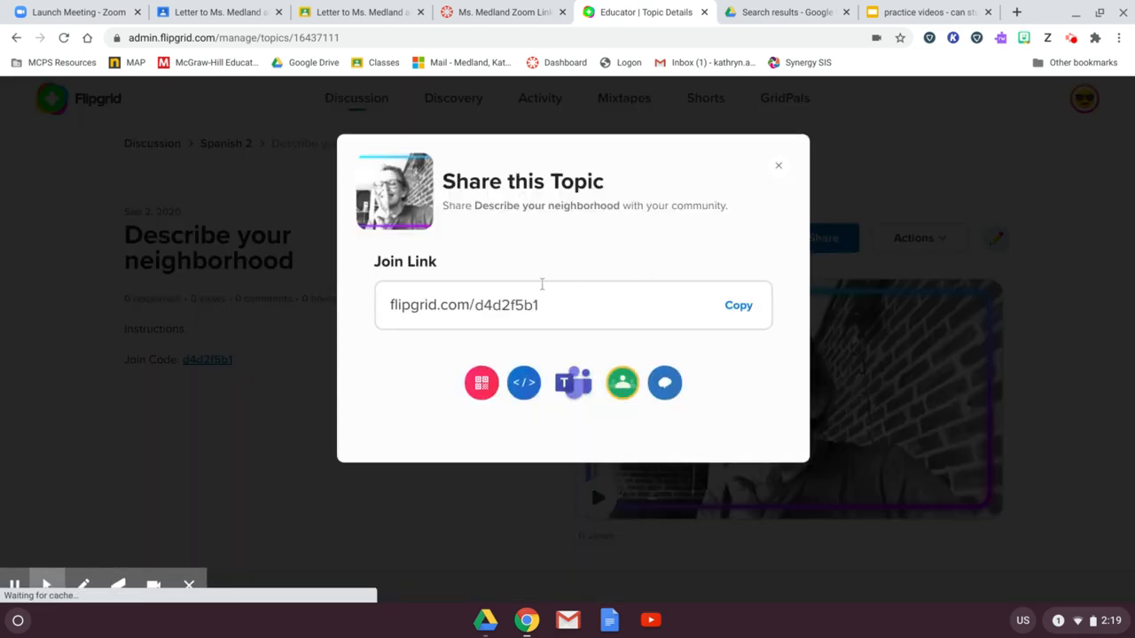
click(735, 306)
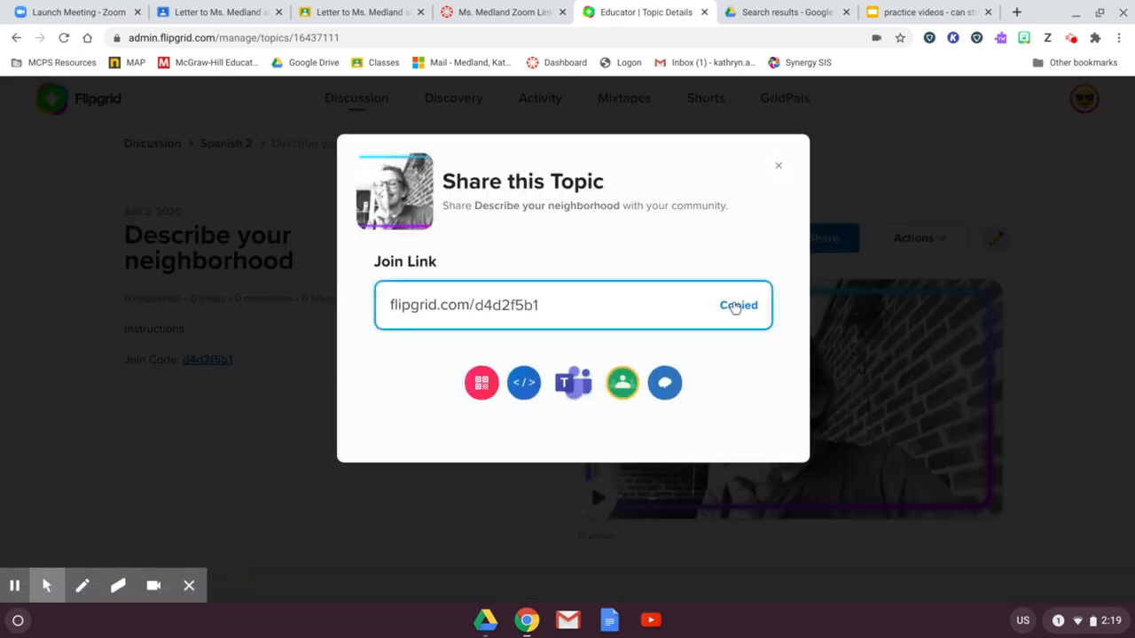
click(908, 197)
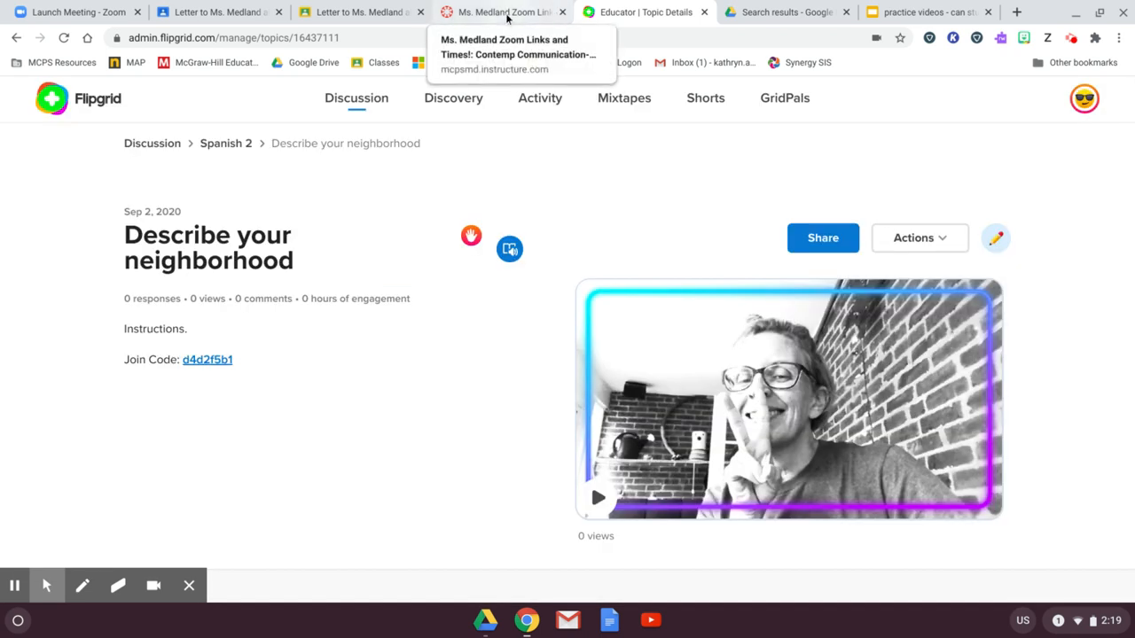
Load the copied topic link in the browser tab holding the practice videos presentation, and join with the school Google account
click(384, 15)
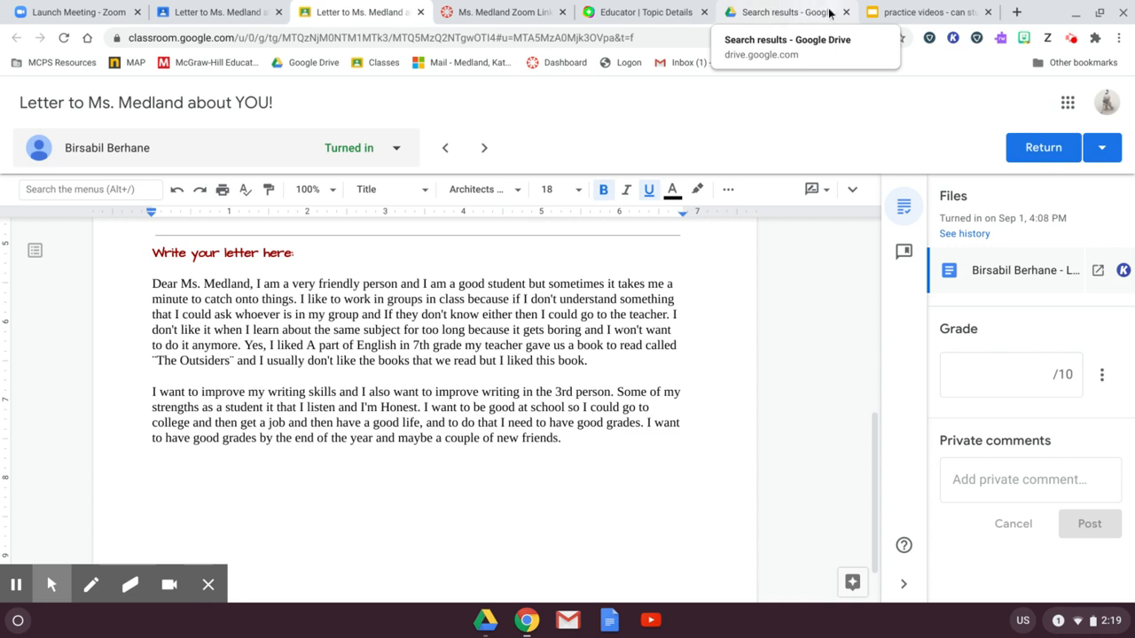
click(926, 13)
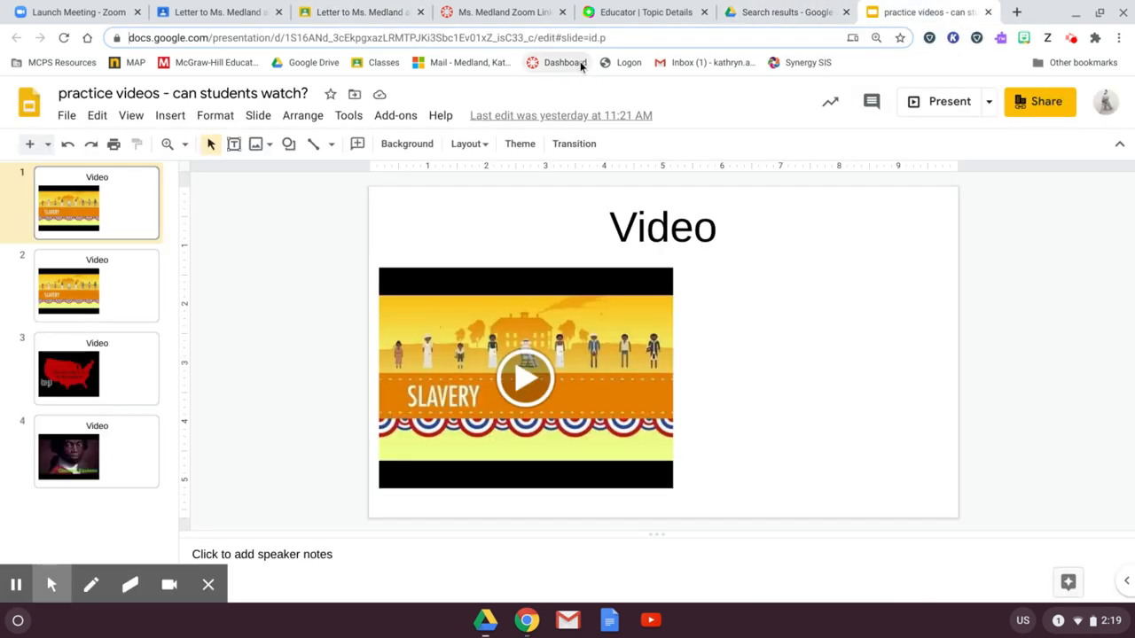
click(569, 40)
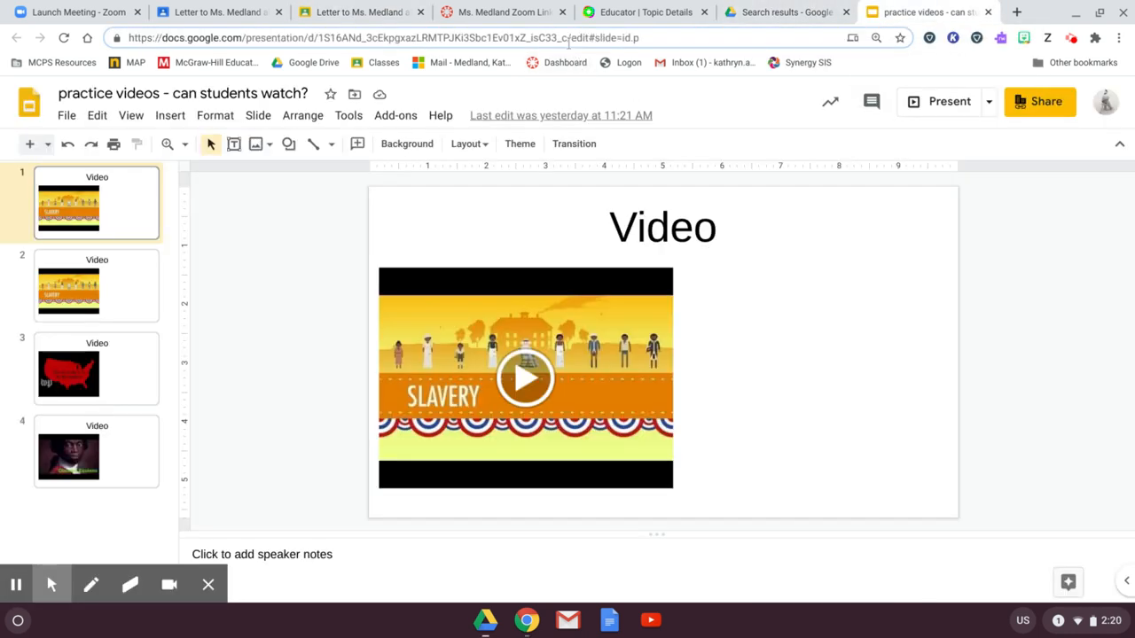
key(ctrl+f)
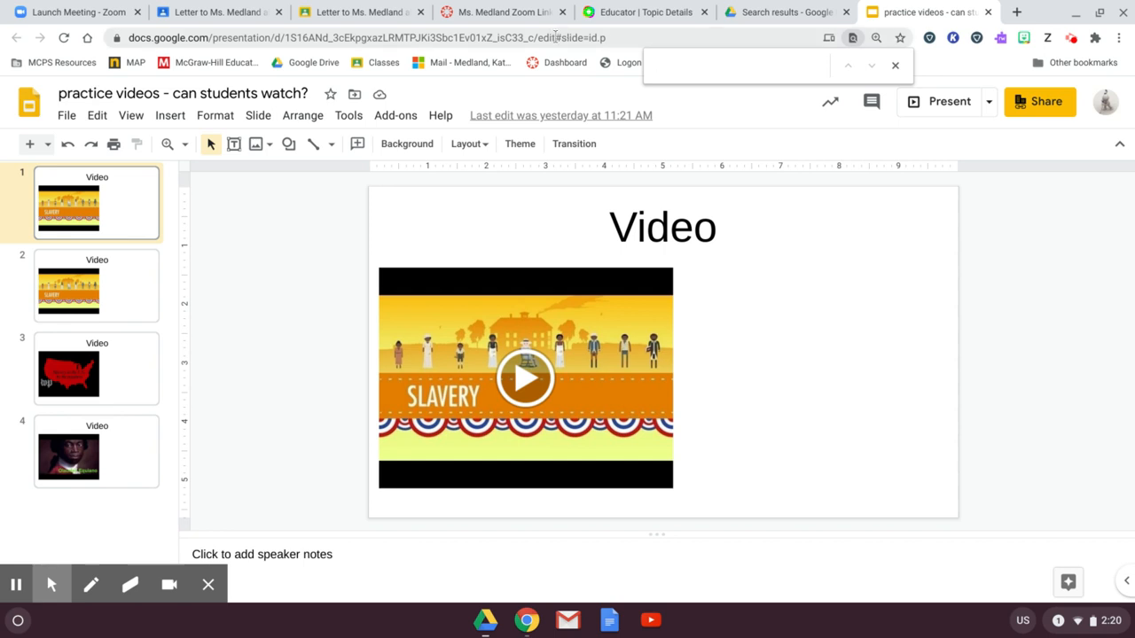
click(556, 38)
key(ctrl+v)
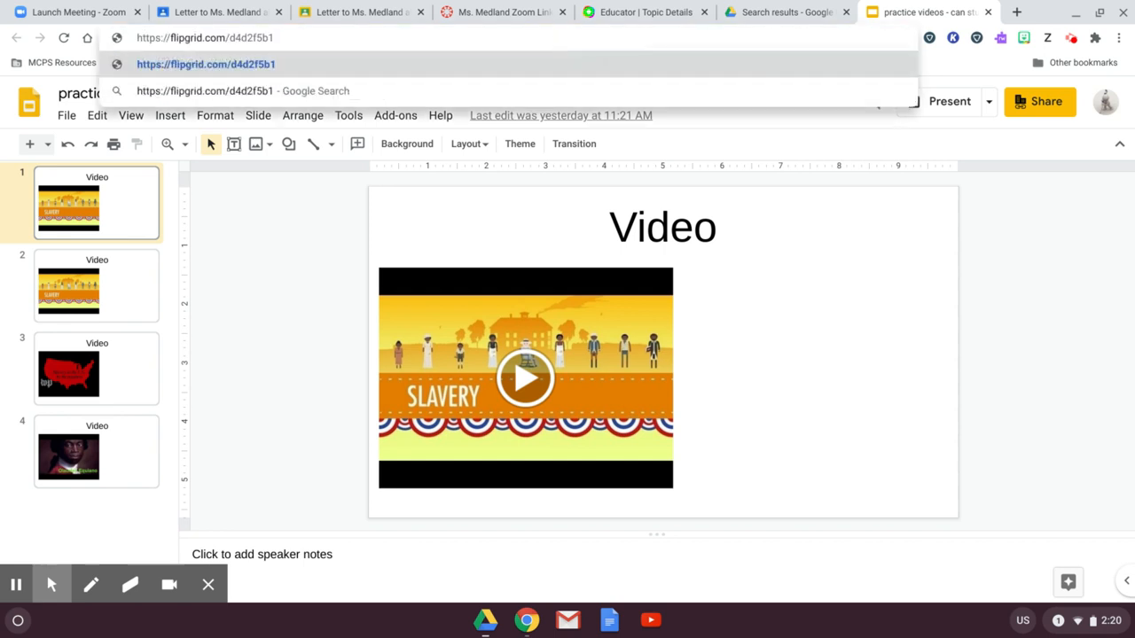
key(Return)
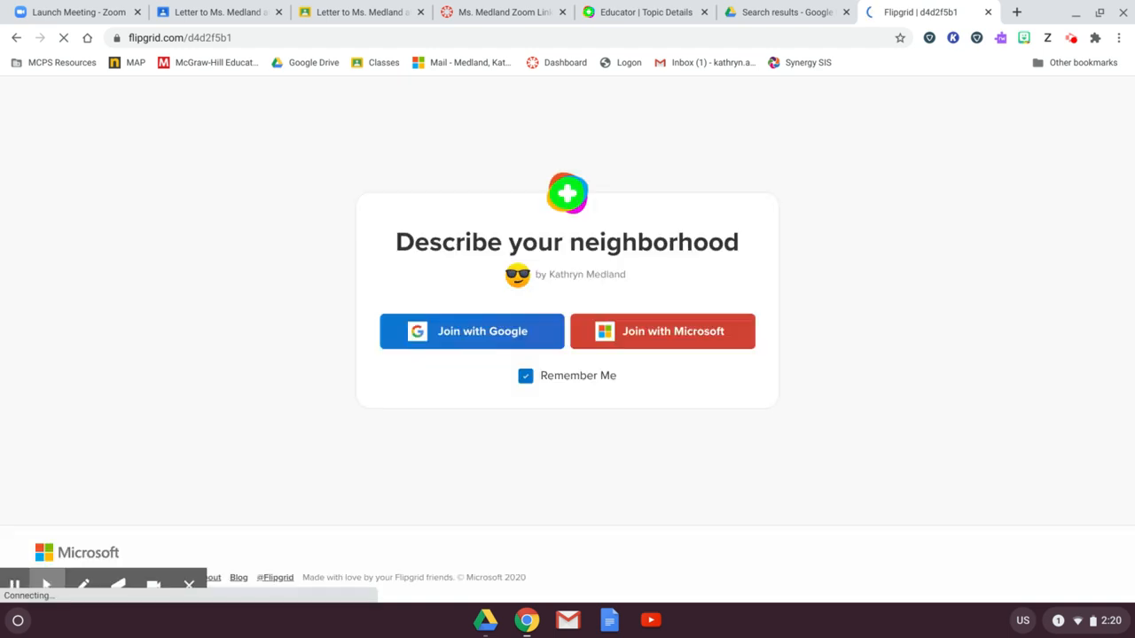
click(496, 346)
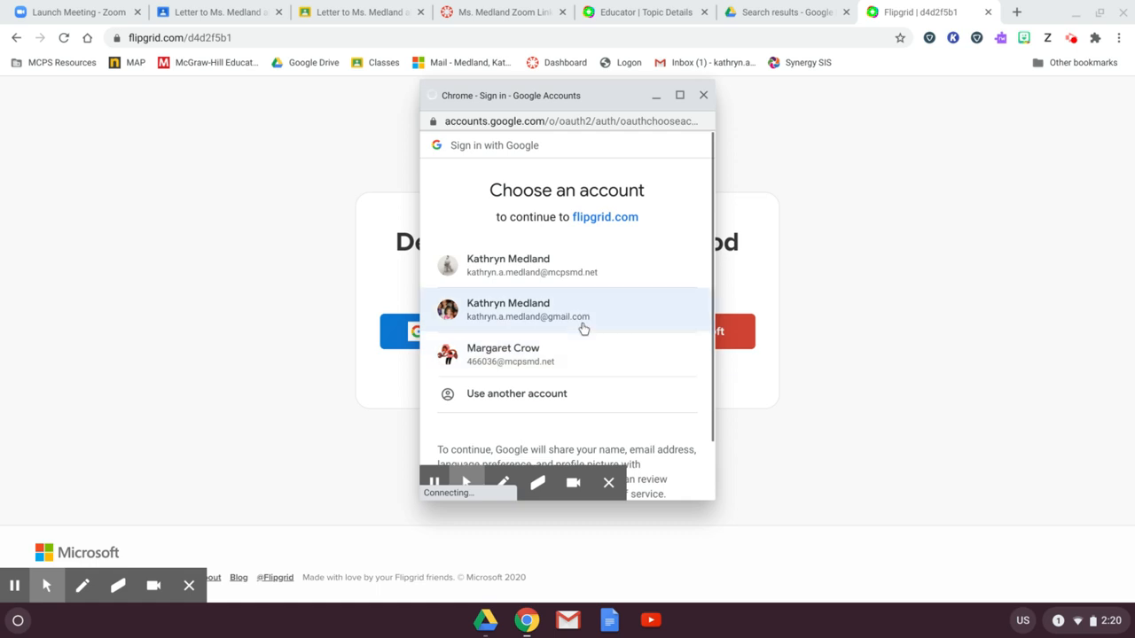
click(554, 277)
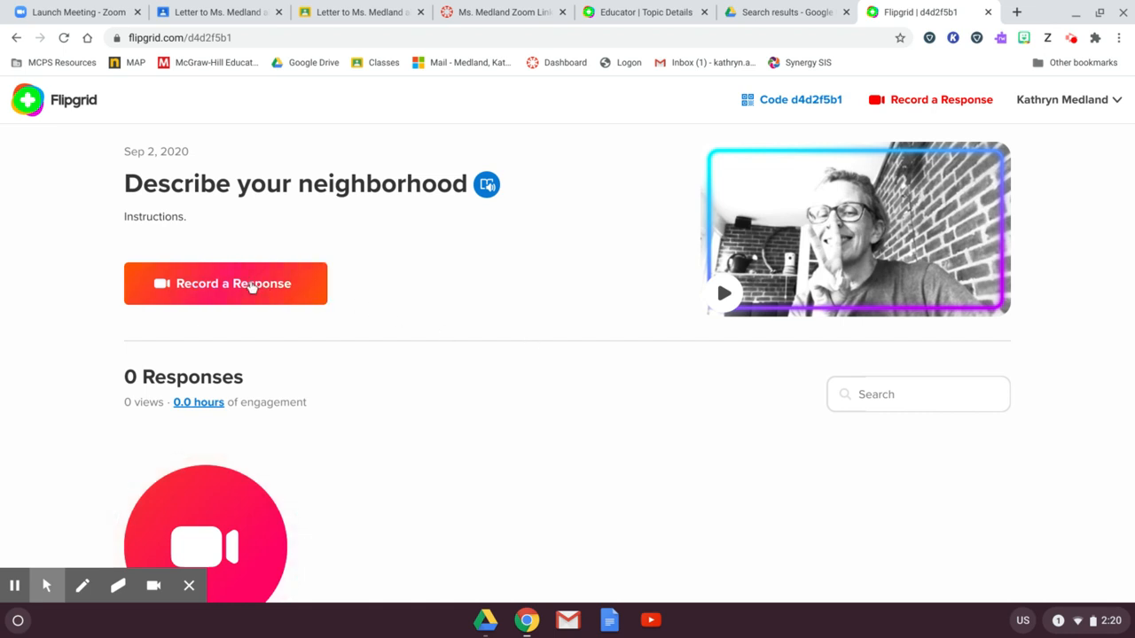
Start a response to the "Describe your neighborhood" topic and mirror the camera video
click(248, 285)
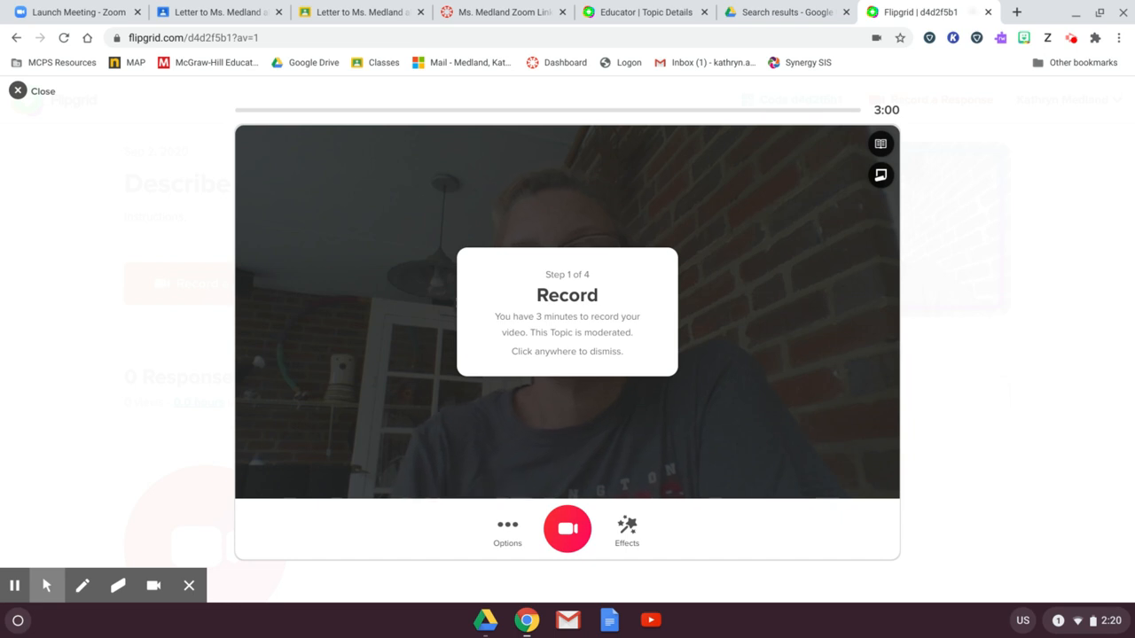
click(506, 529)
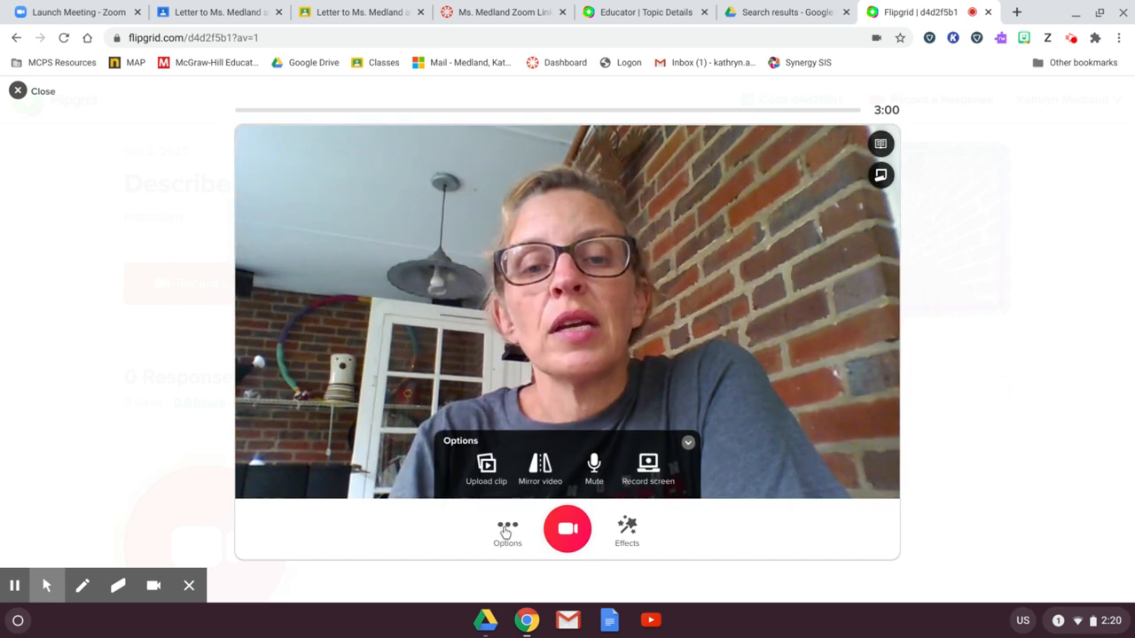
click(548, 480)
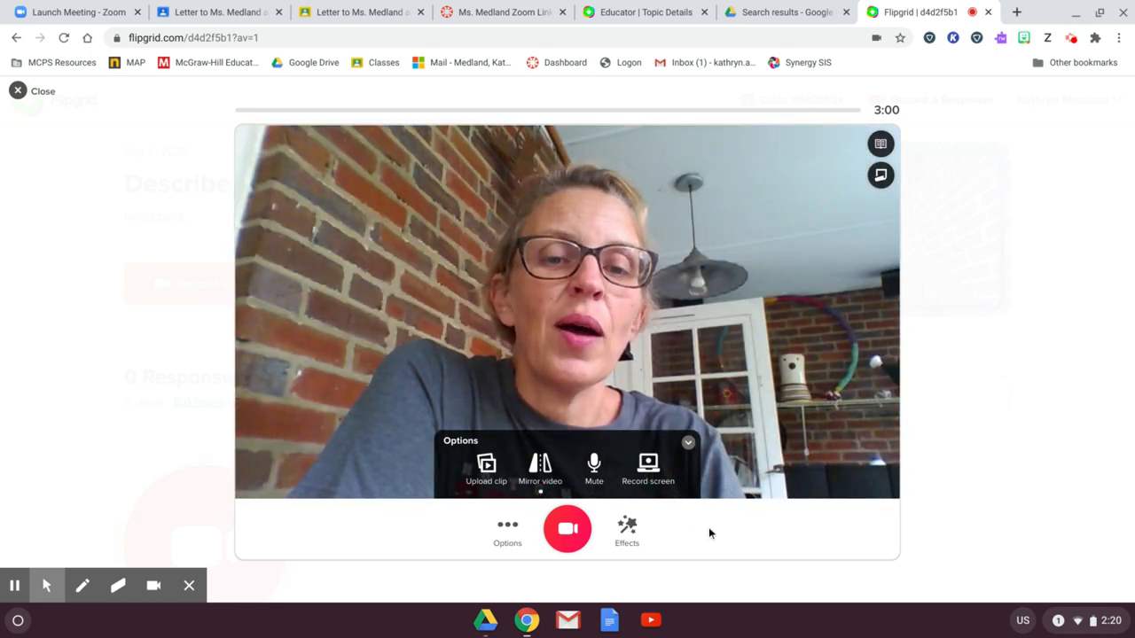
Add the first grinning-face emoji sticker and place it over the brick wall in the upper-left corner of the camera picture
click(629, 530)
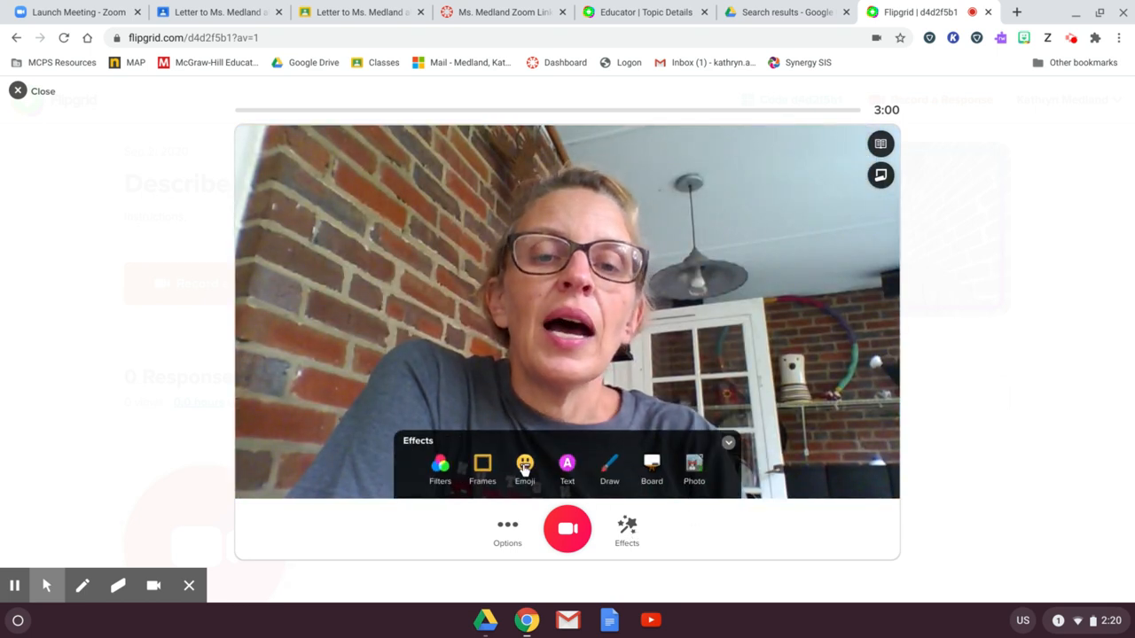
click(524, 466)
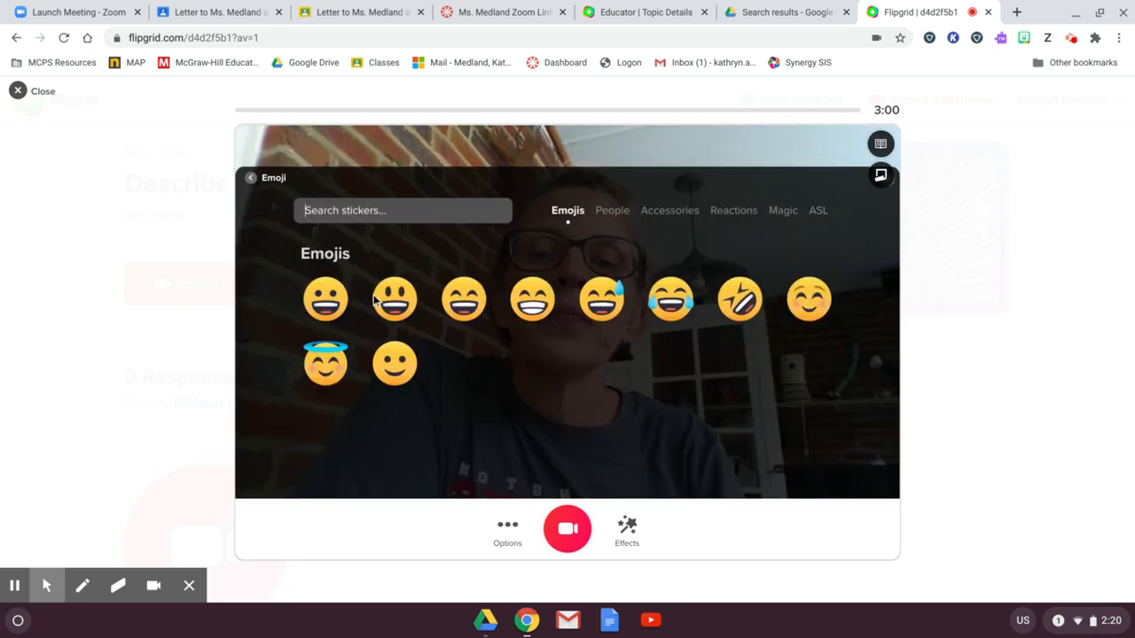
click(343, 297)
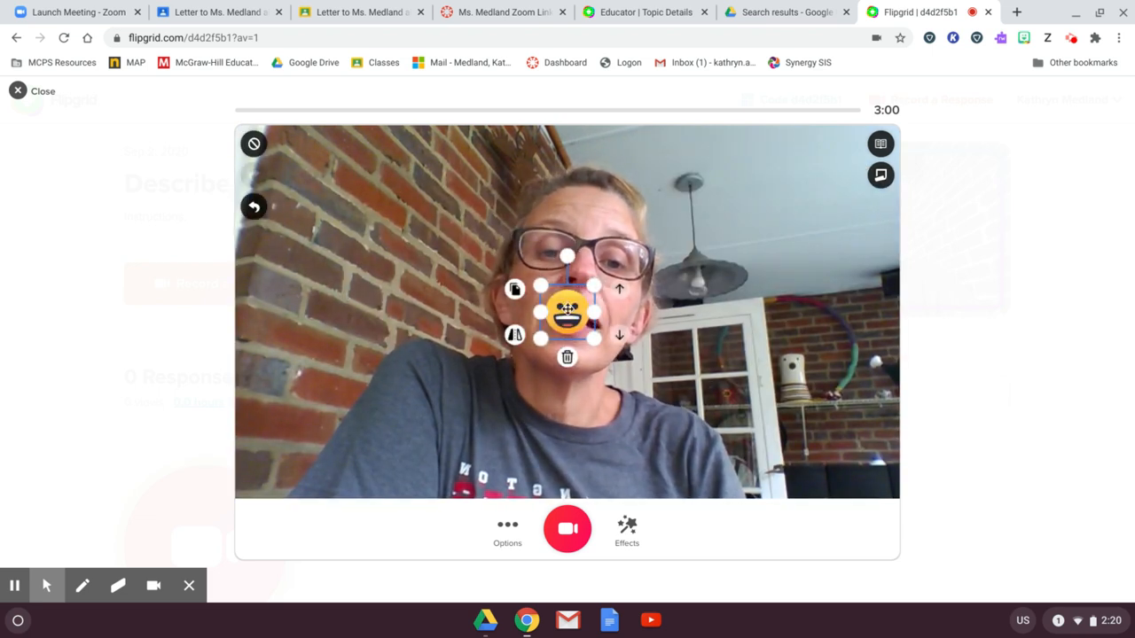
drag(567, 312, 349, 189)
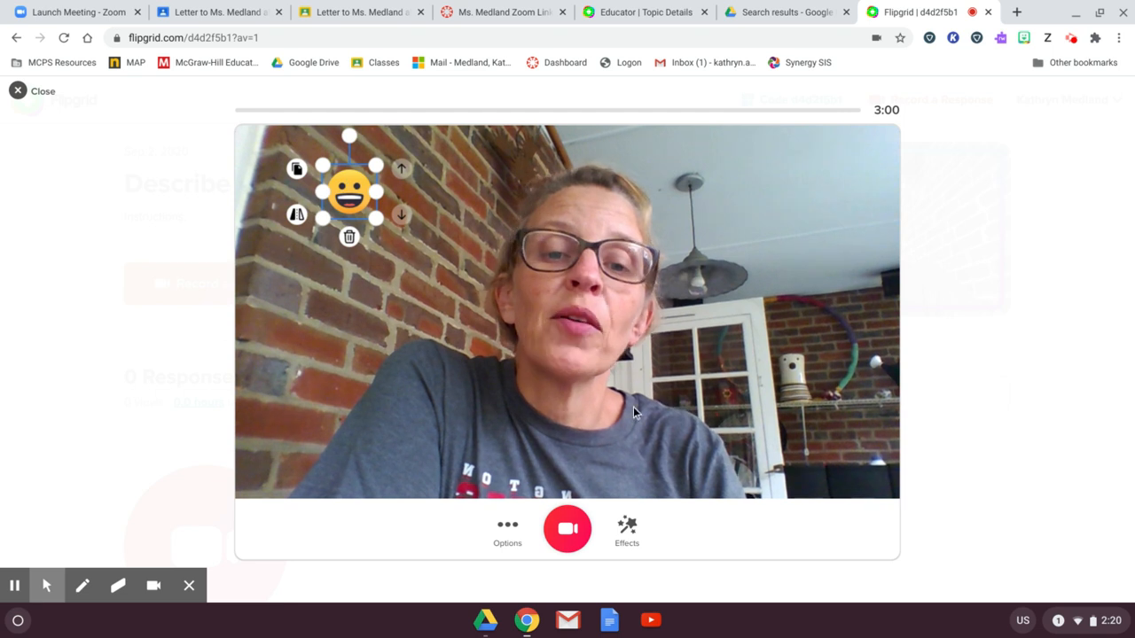
Apply the rainbow paint-splatter frame to the camera picture after trying the plain white frame
click(646, 543)
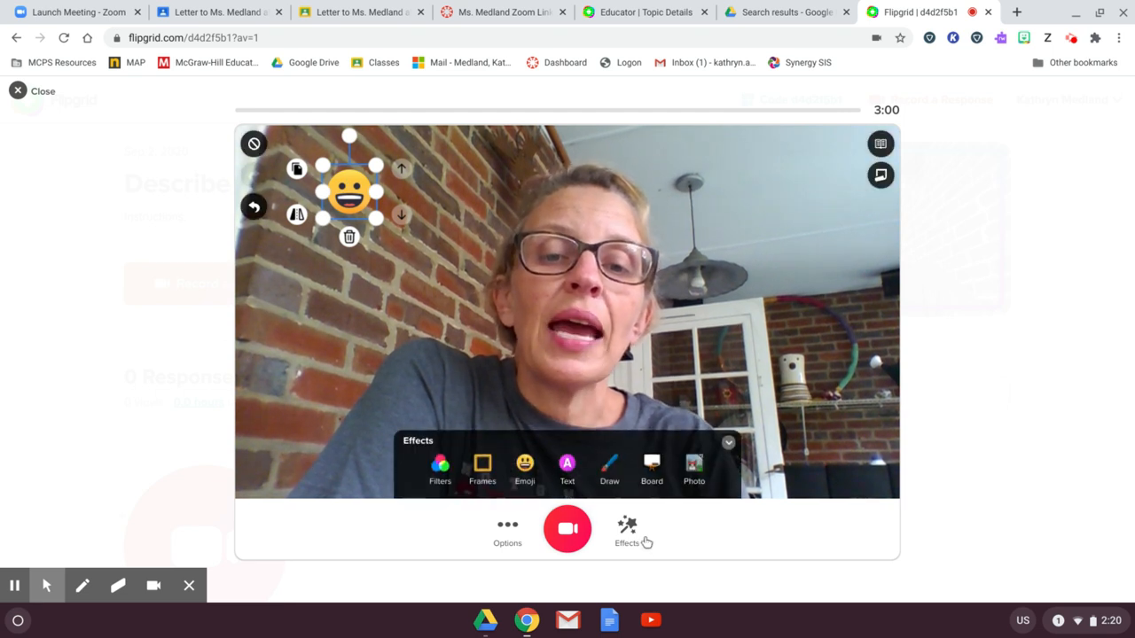
click(482, 468)
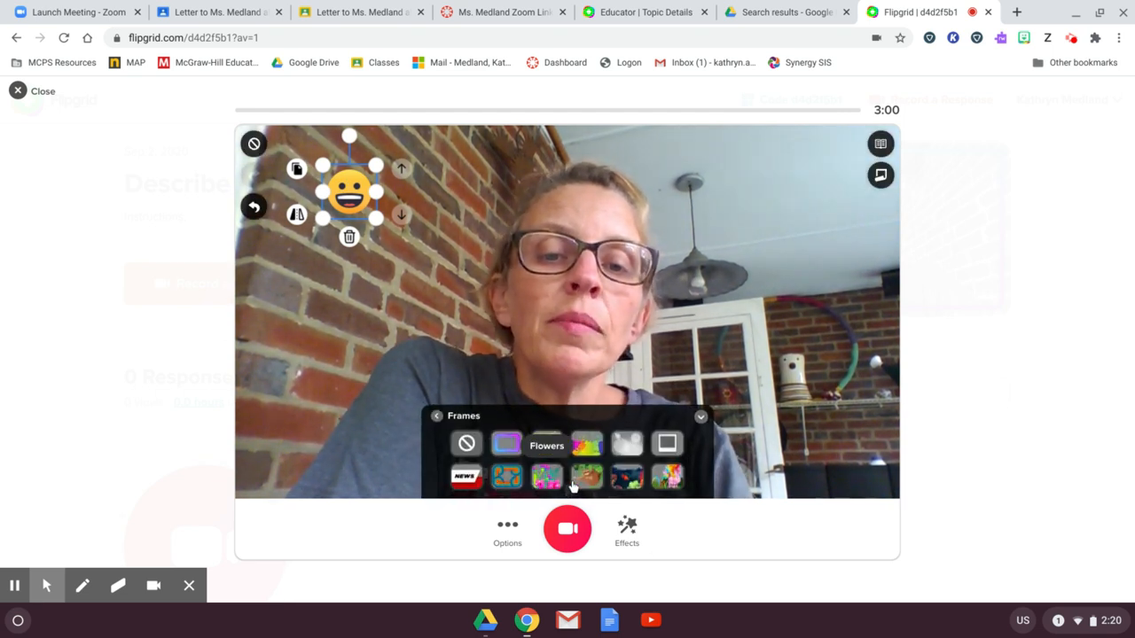
click(679, 456)
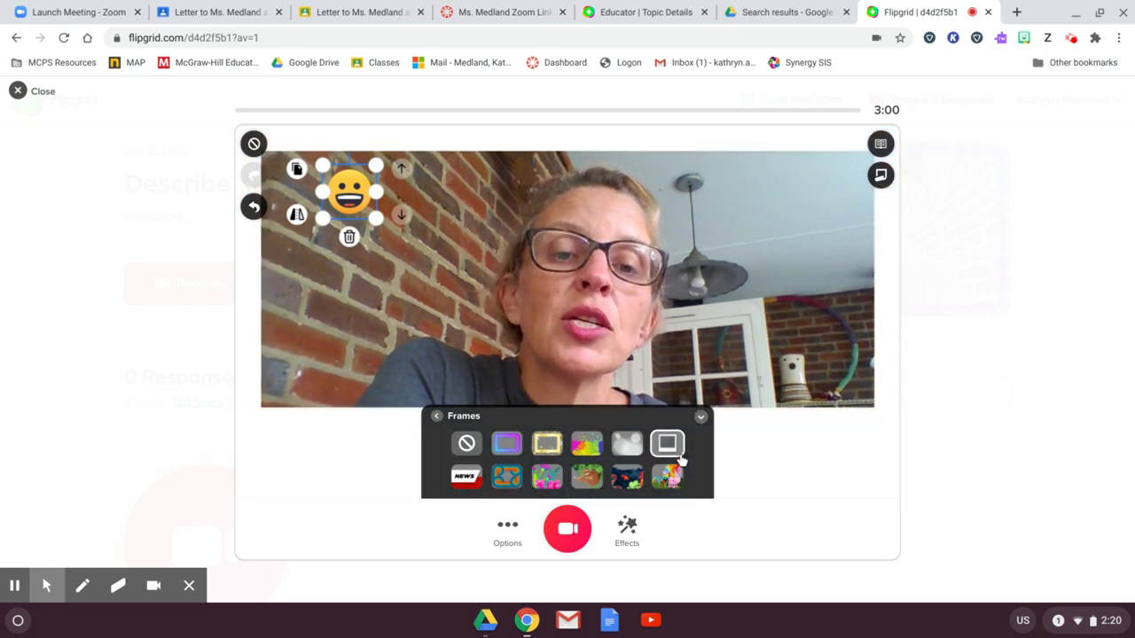
click(594, 450)
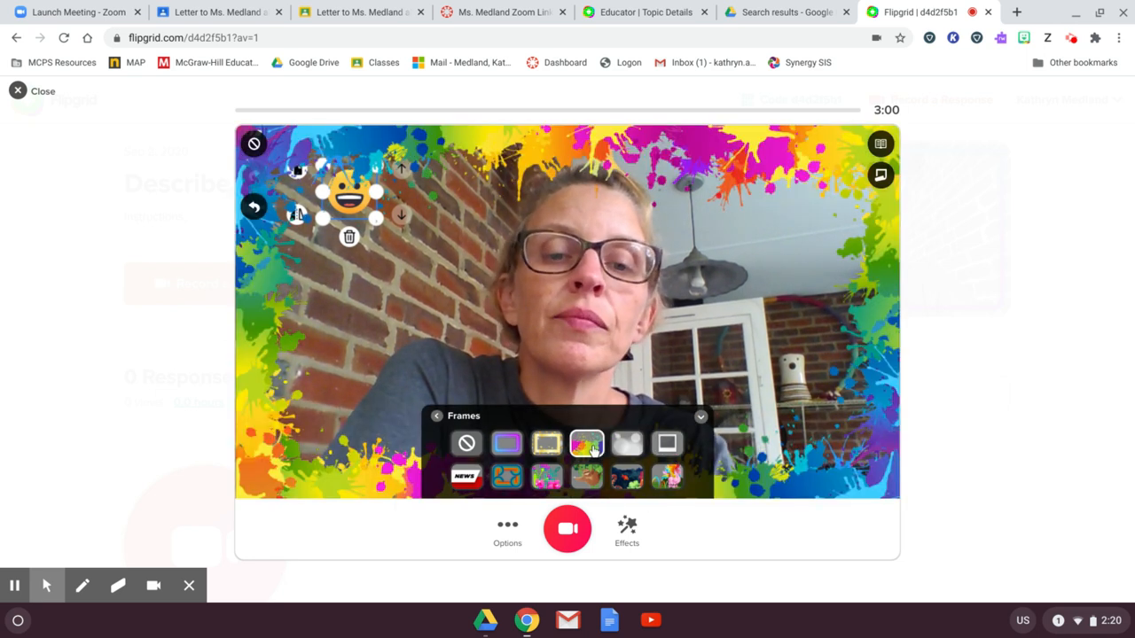
Record a video response of about 32 seconds, showing and hiding the topic details during recording, and proceed to its review
click(567, 528)
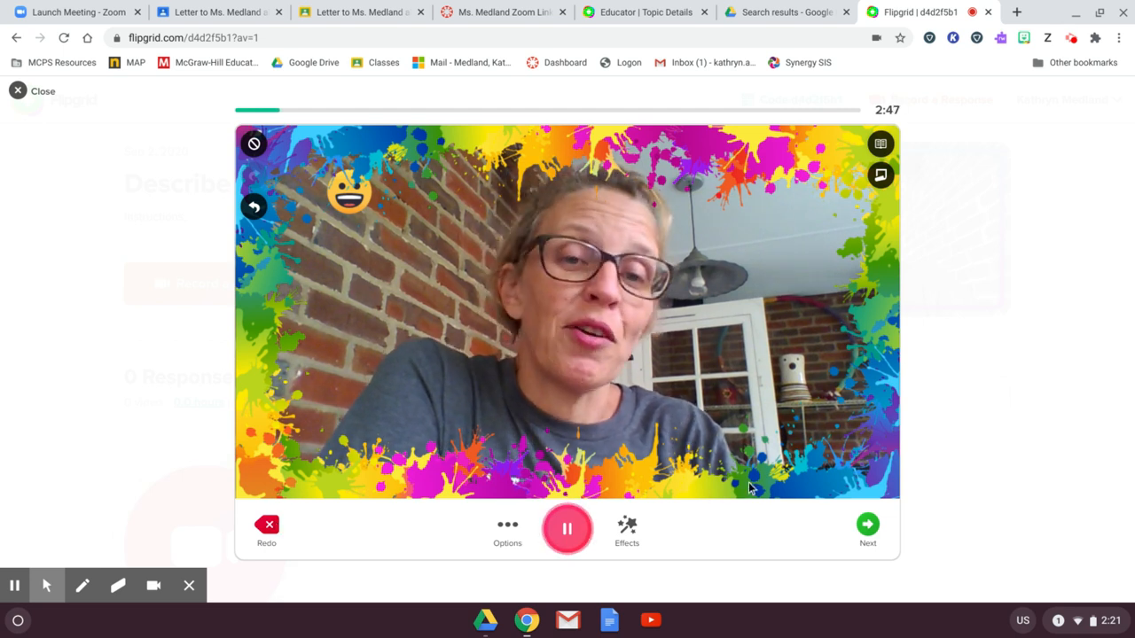
click(882, 144)
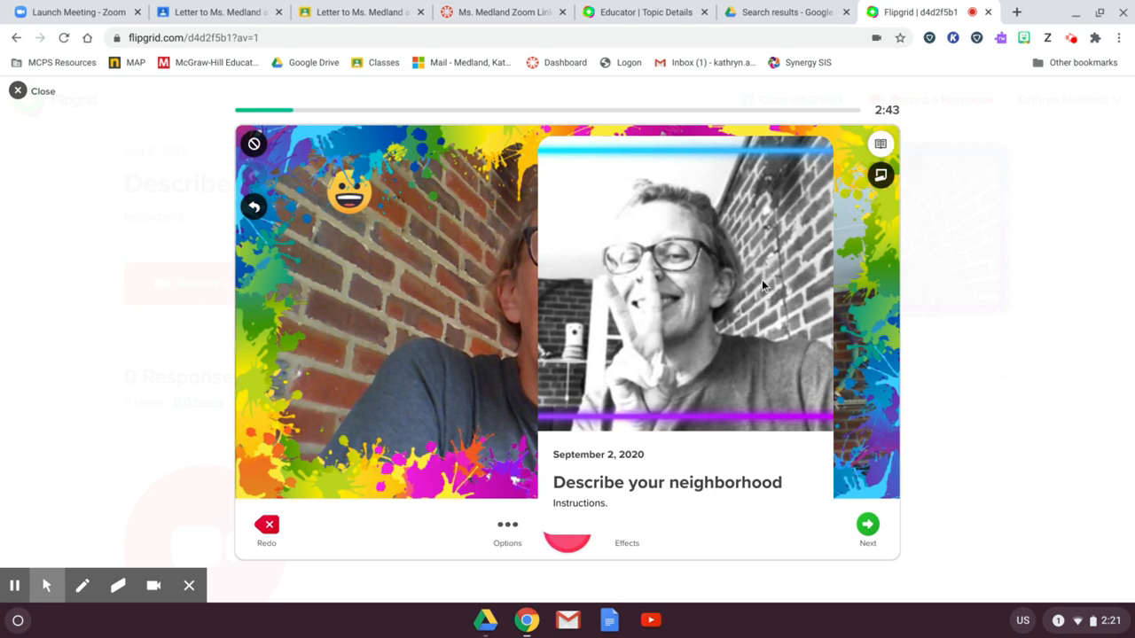
scroll(748, 452, down, 1)
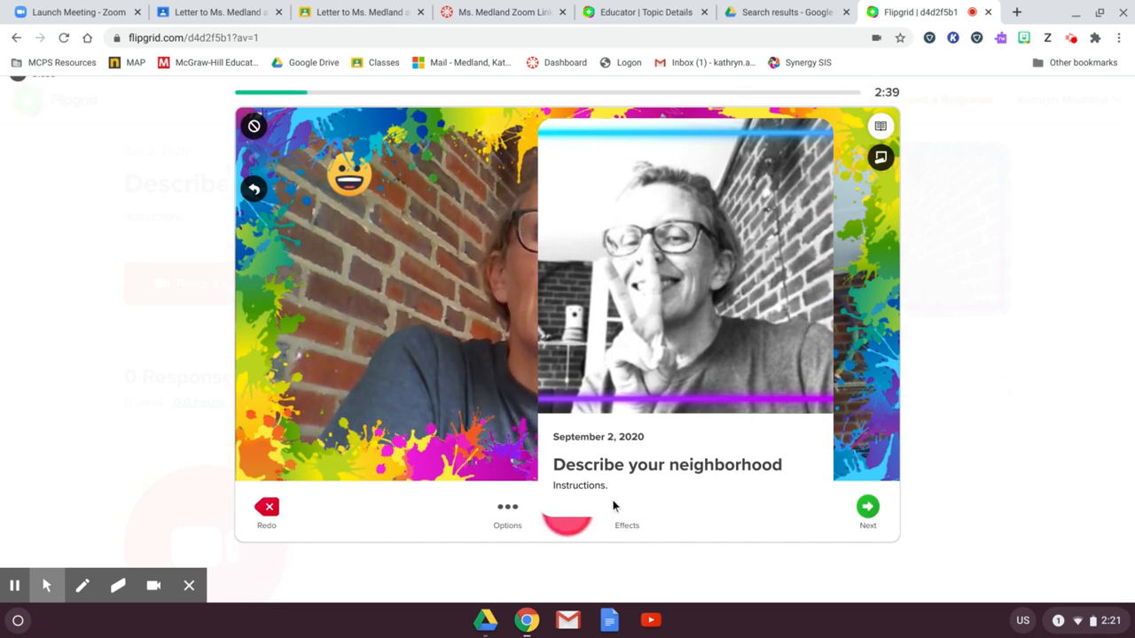
click(881, 128)
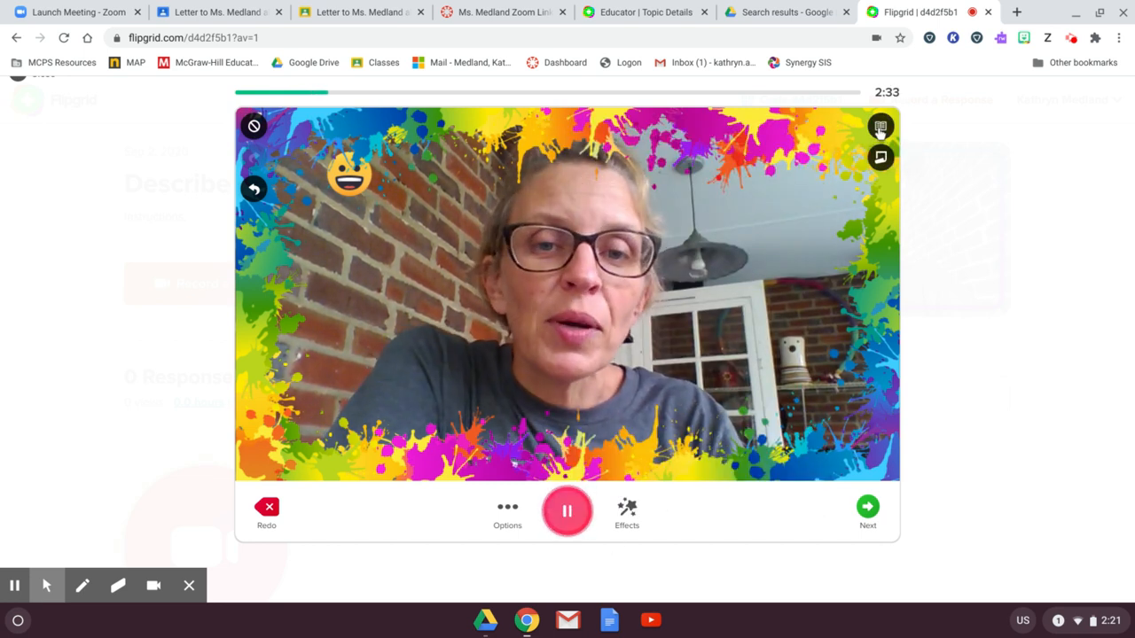
click(881, 157)
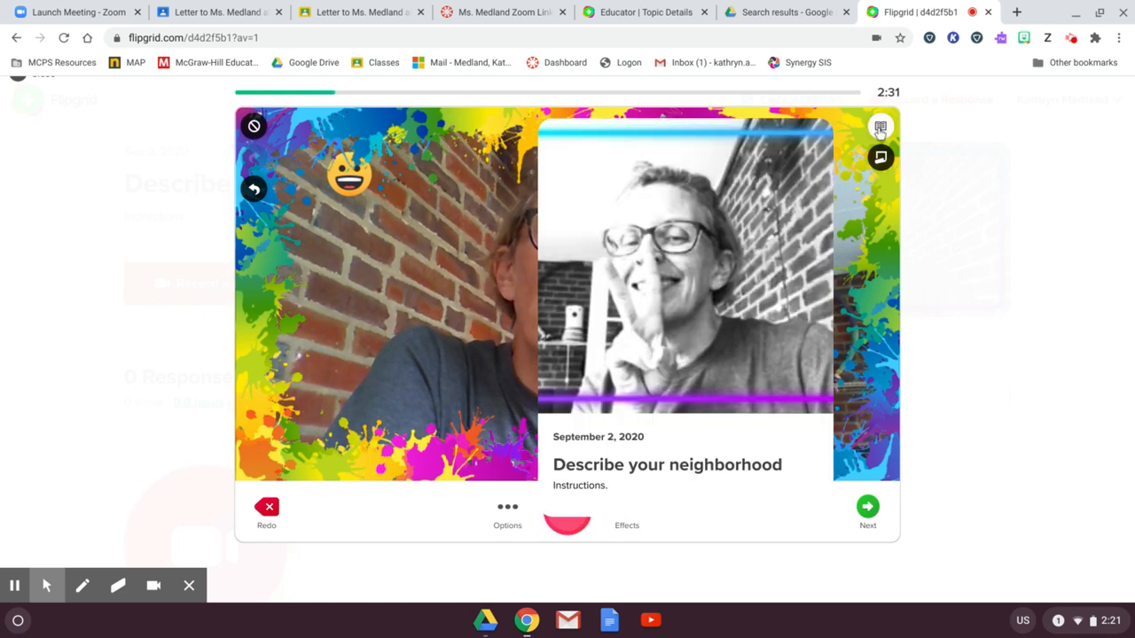
click(880, 157)
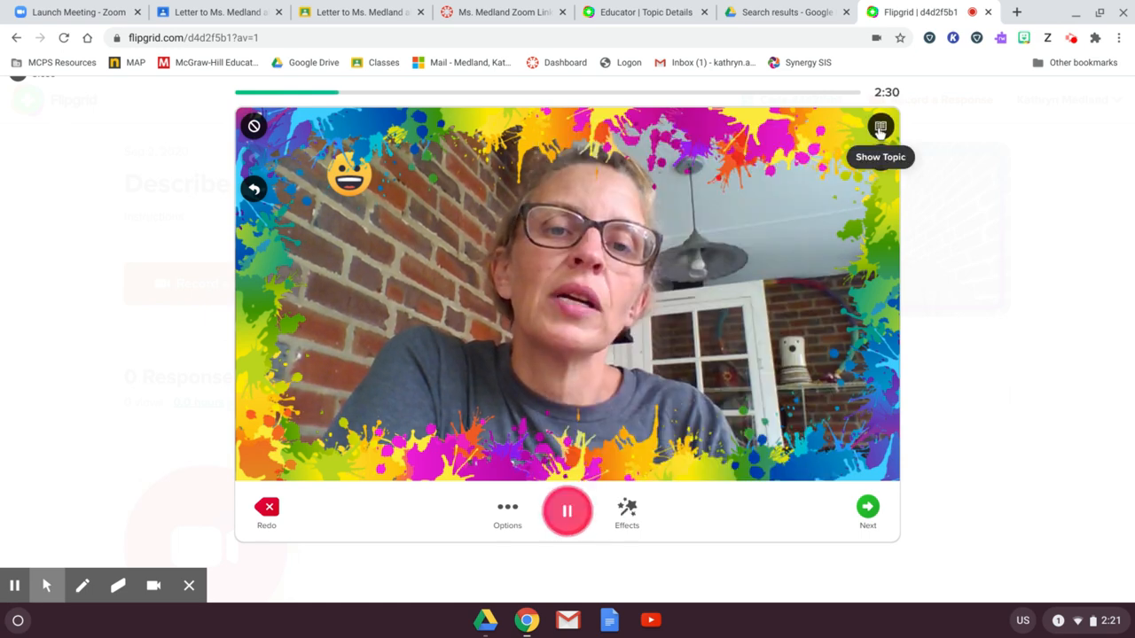
click(866, 512)
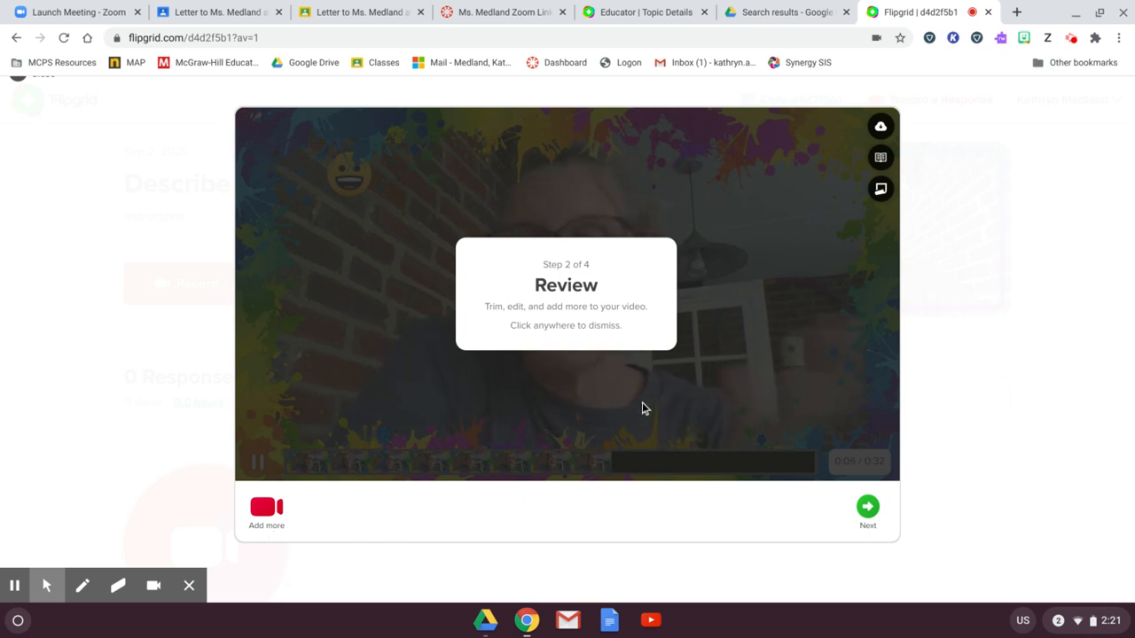
Accept the recorded video, snap the selfie picture, and submit the response with the link and title left blank
click(864, 511)
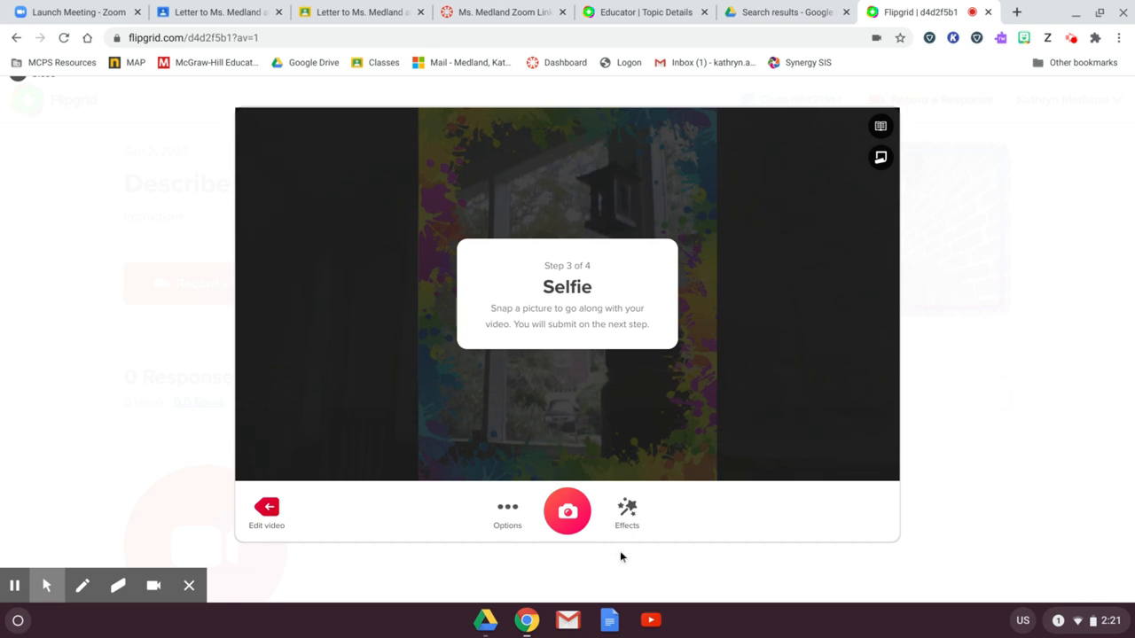
click(568, 514)
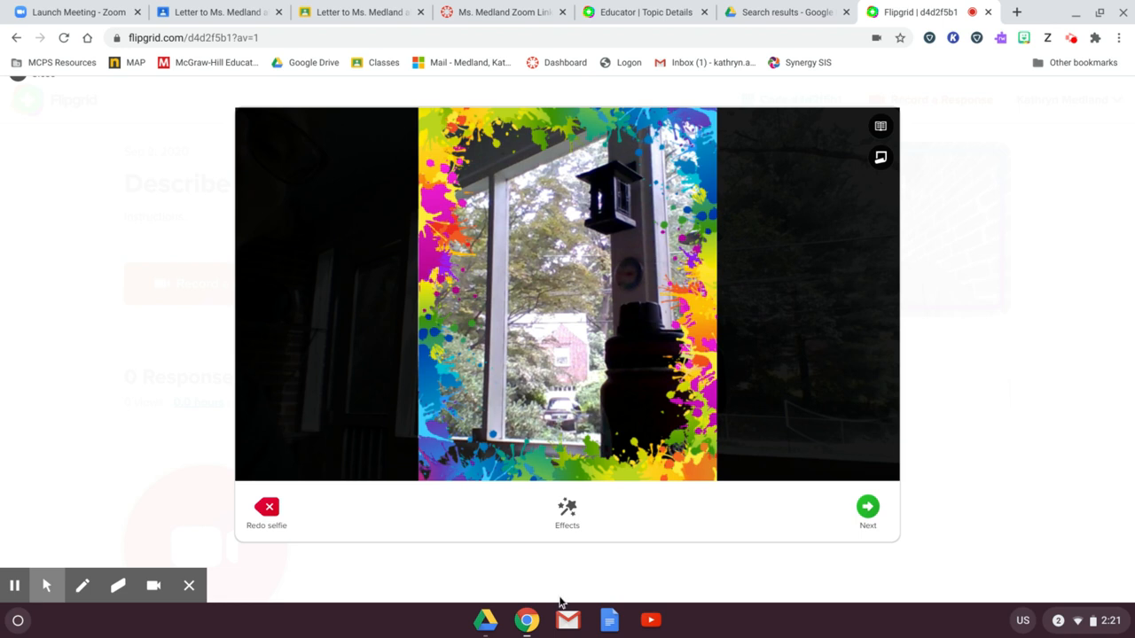
click(869, 507)
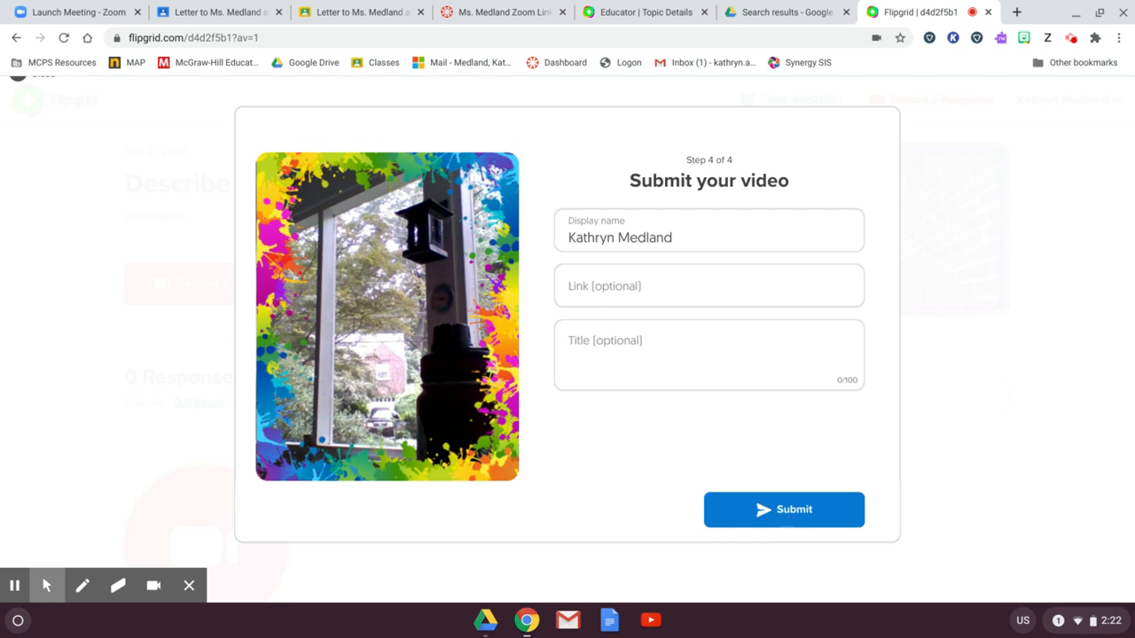
click(783, 513)
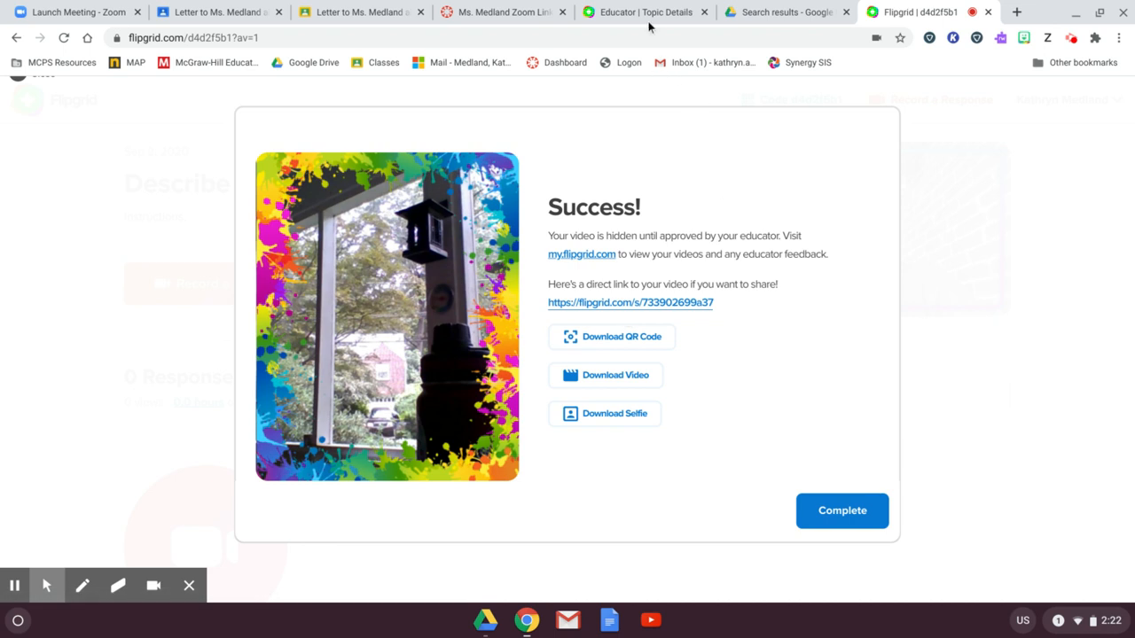
click(841, 510)
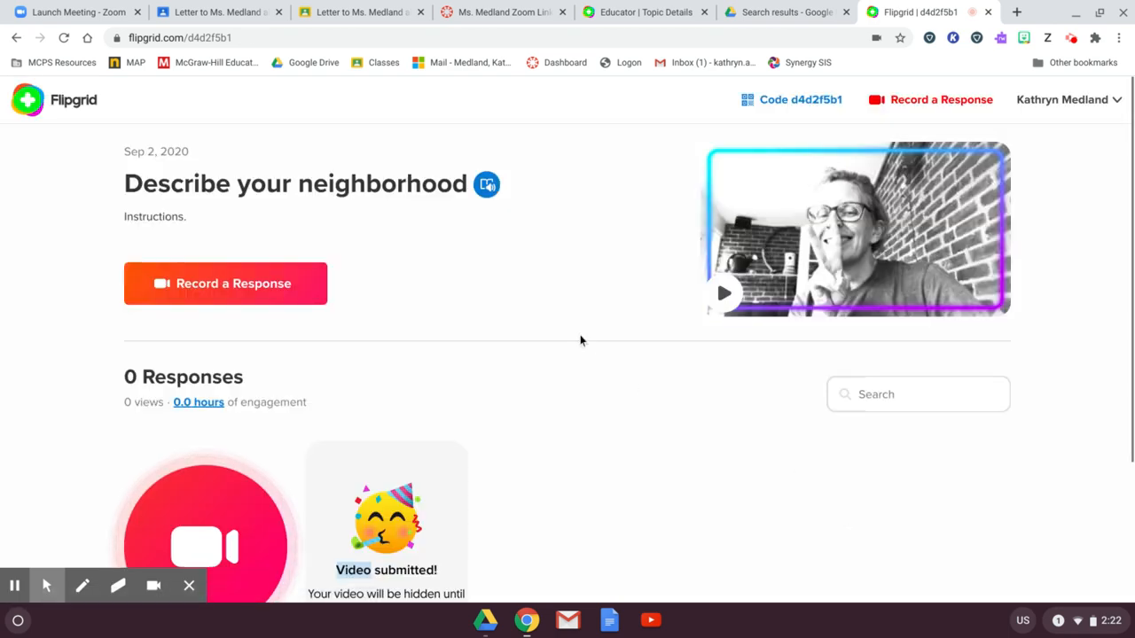
Return to the educator view and open the "Describe your neighborhood" topic from the Spanish 2 group to see its responses
click(645, 9)
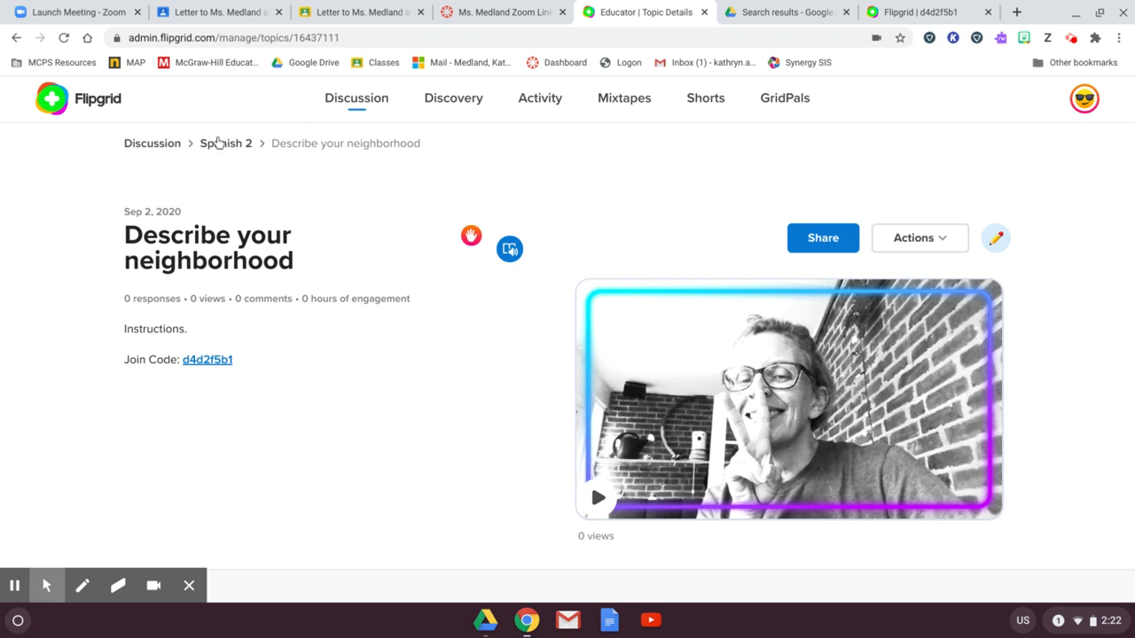
click(213, 146)
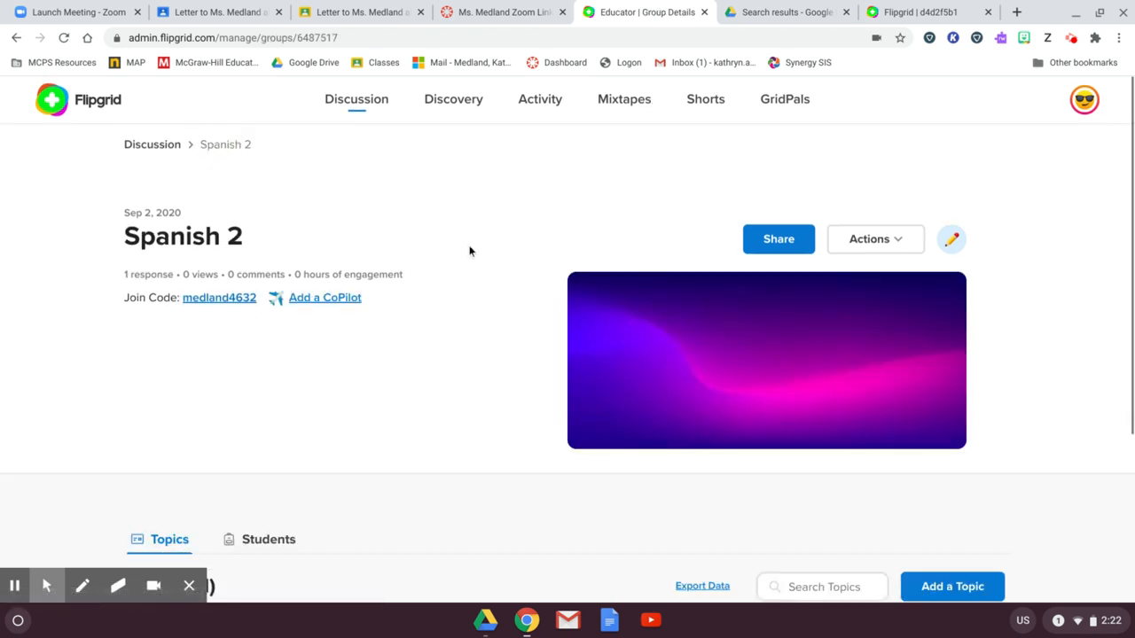
scroll(468, 250, down, 3)
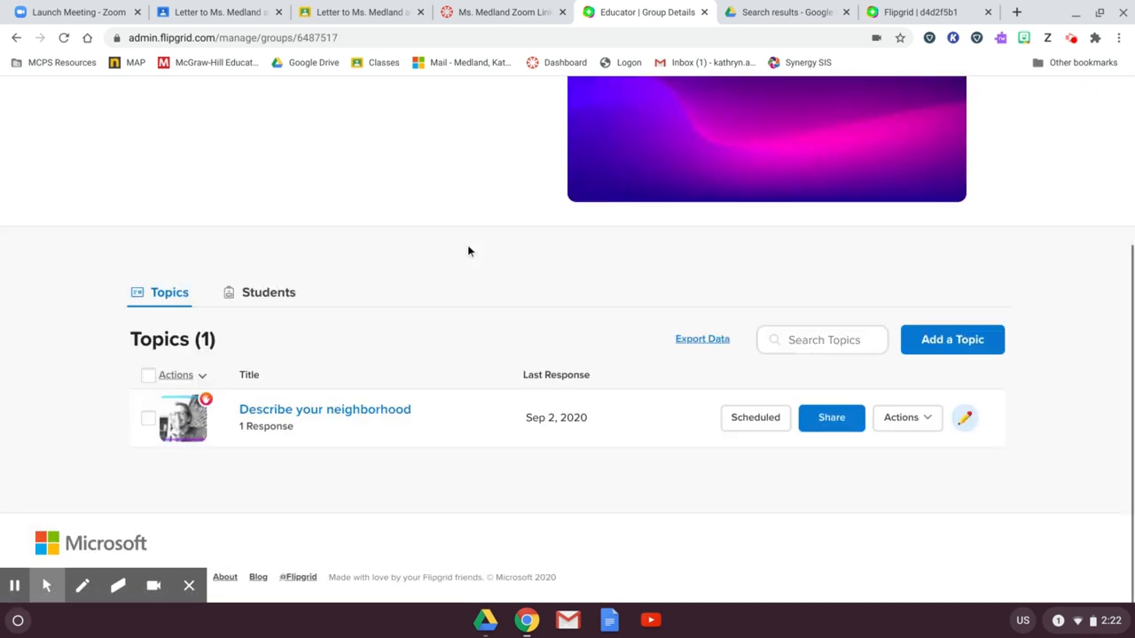
click(348, 410)
scroll(350, 413, down, 3)
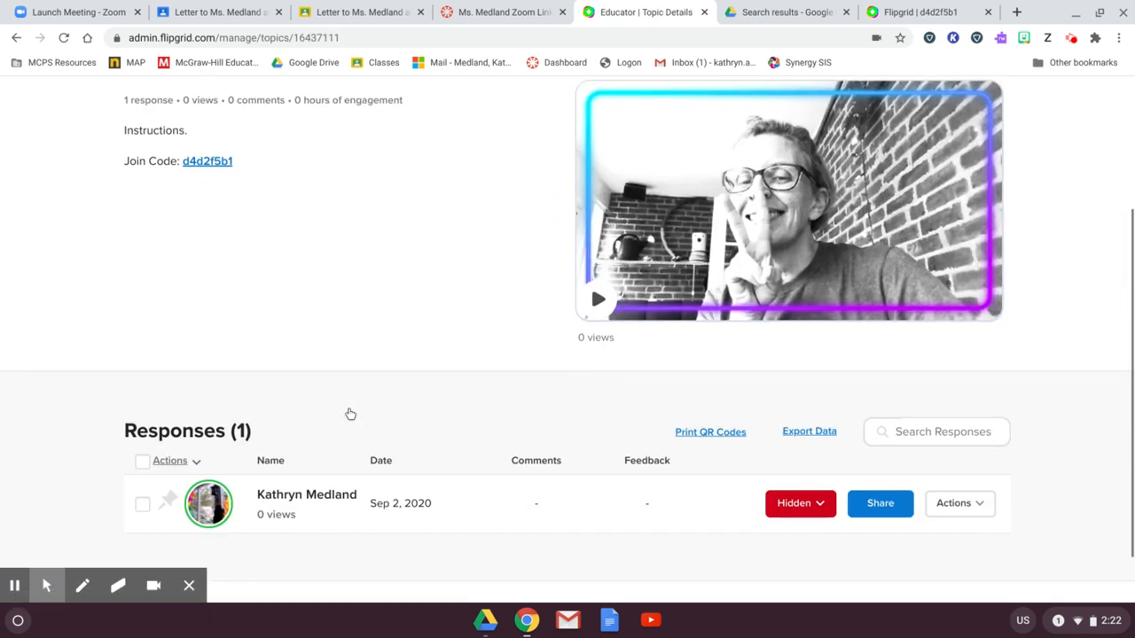
scroll(350, 415, up, 3)
scroll(349, 415, down, 3)
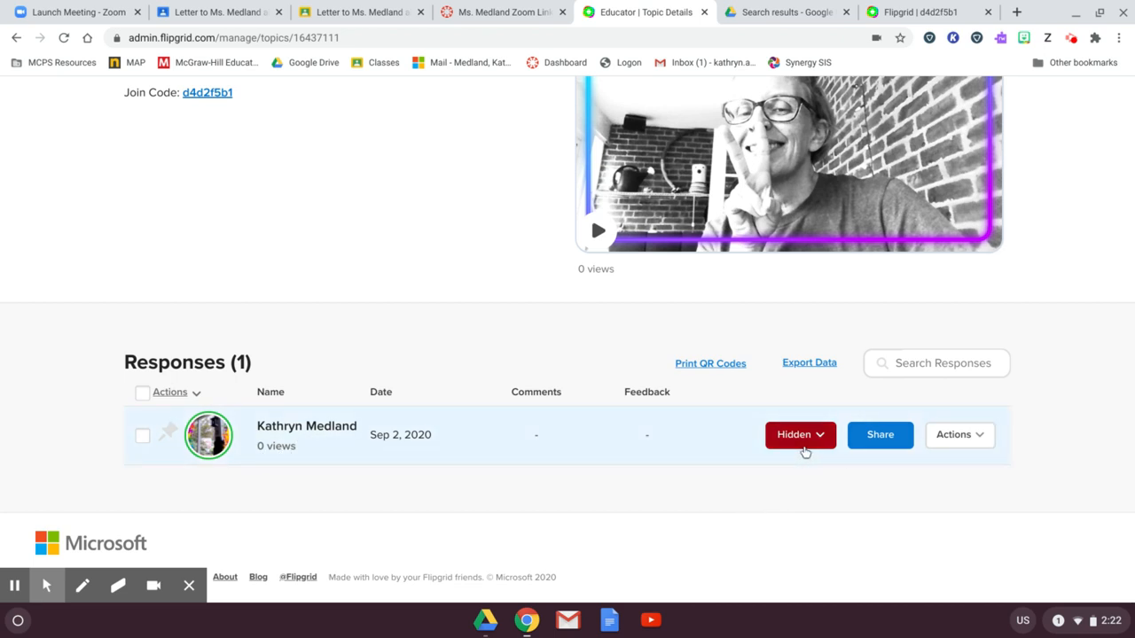
Activate the submitted response in the topic's response list and hide it again
click(962, 438)
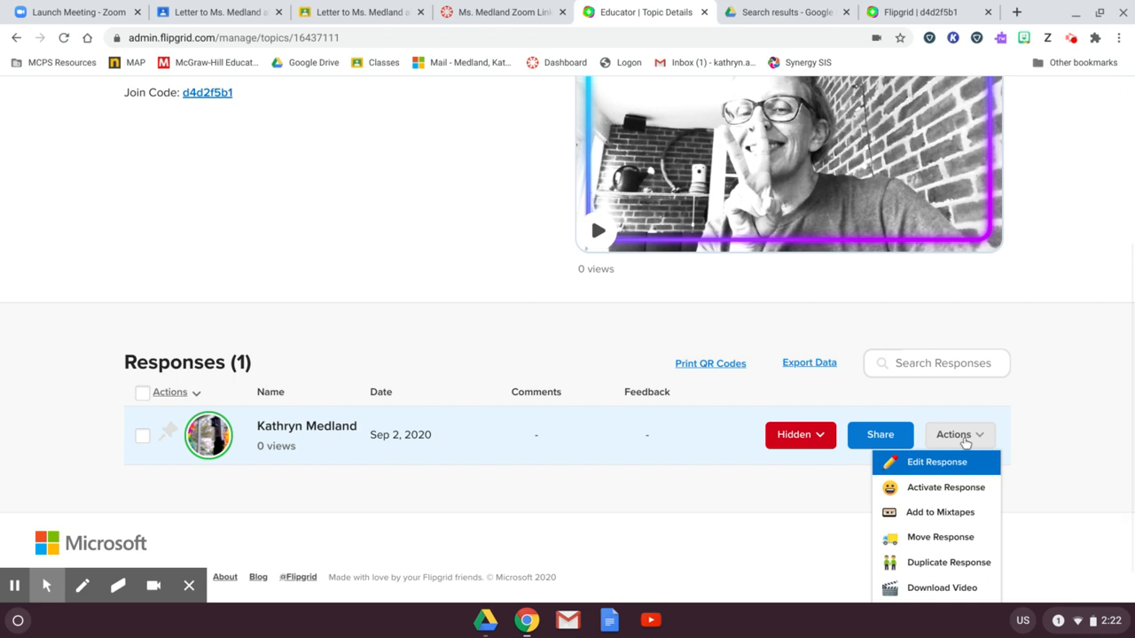
scroll(965, 444, down, 1)
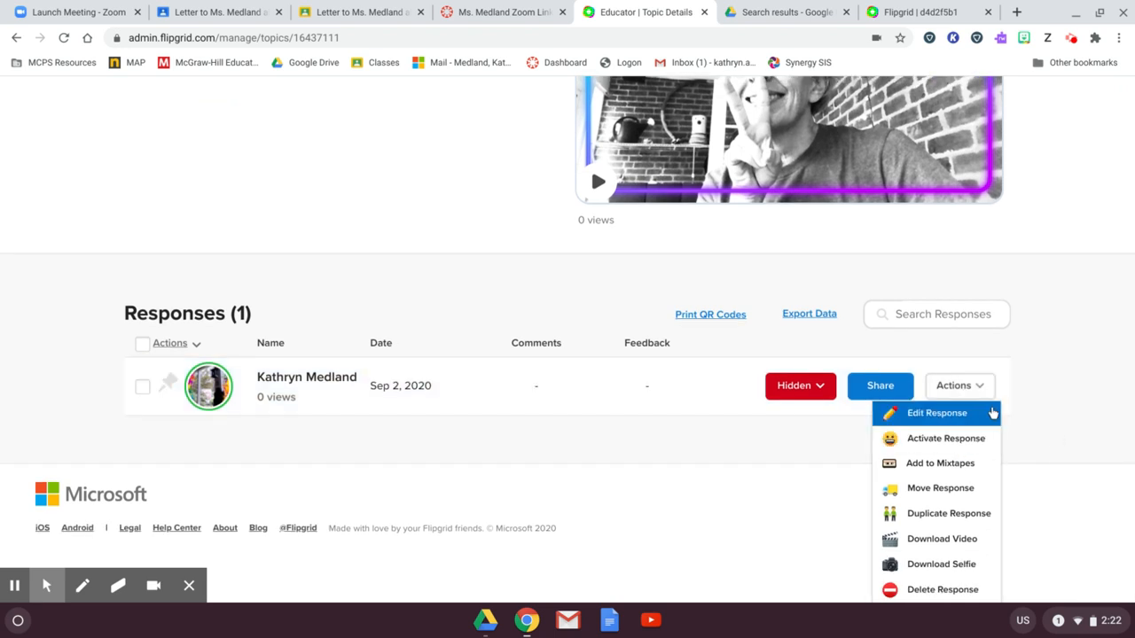
click(970, 440)
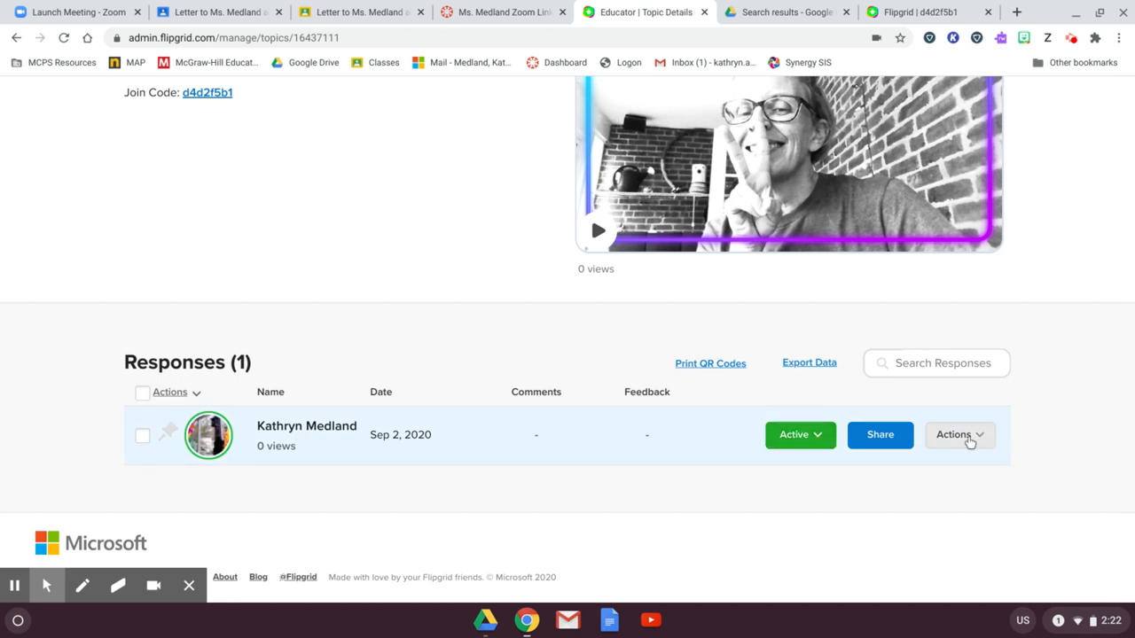
click(965, 436)
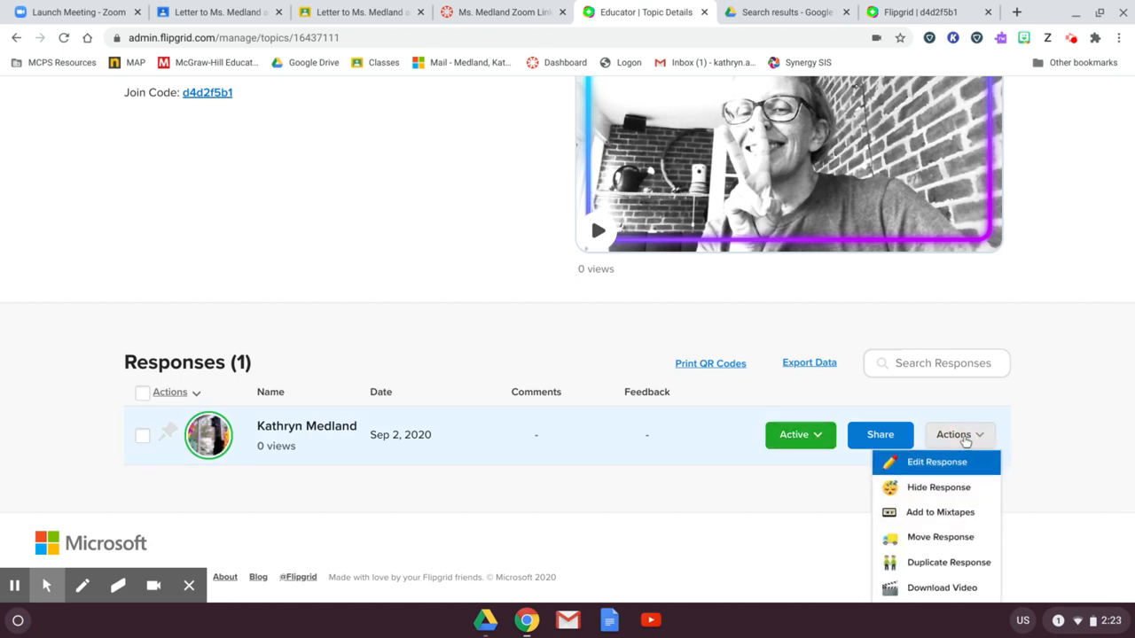
scroll(963, 441, down, 1)
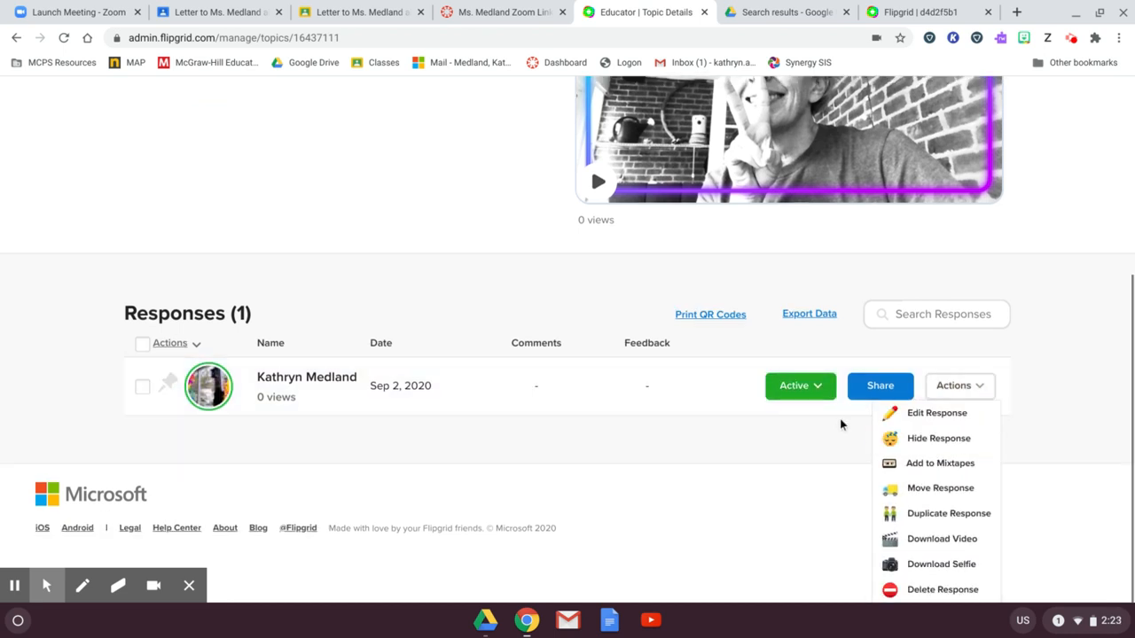
click(963, 438)
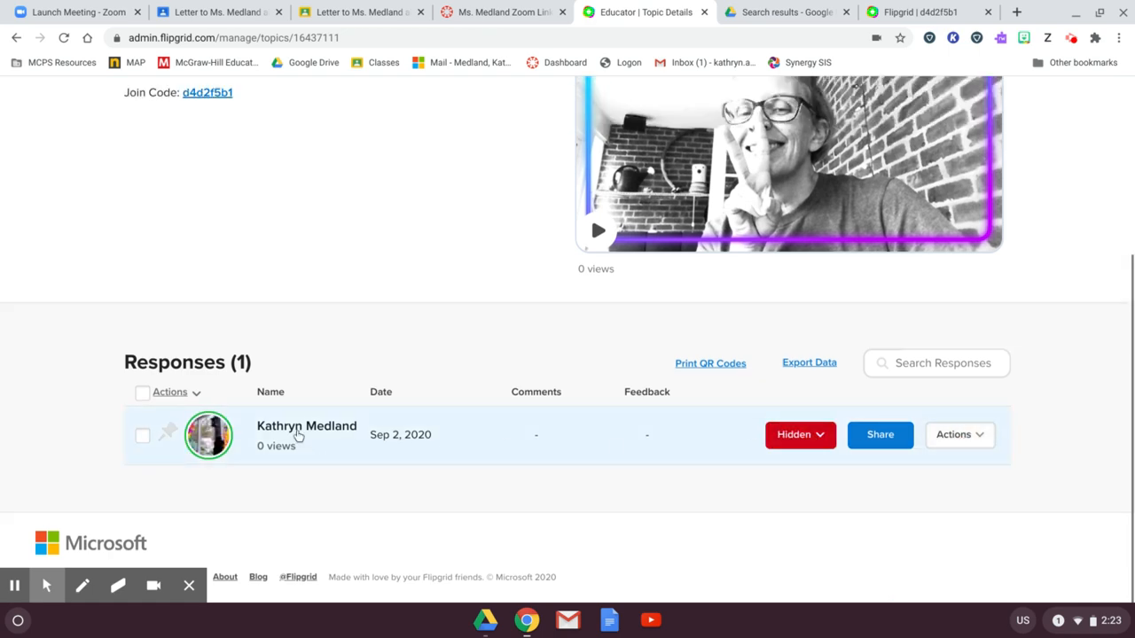
Open the submitted response, pause its playback, and preview the video comment recorder without recording anything
click(299, 436)
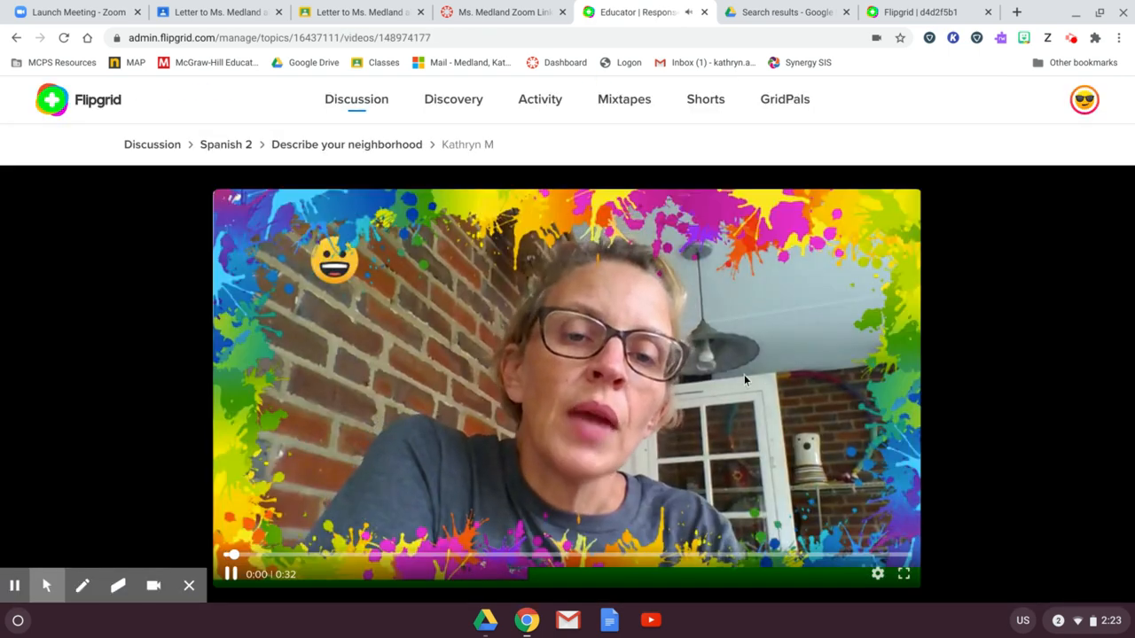
scroll(764, 372, down, 2)
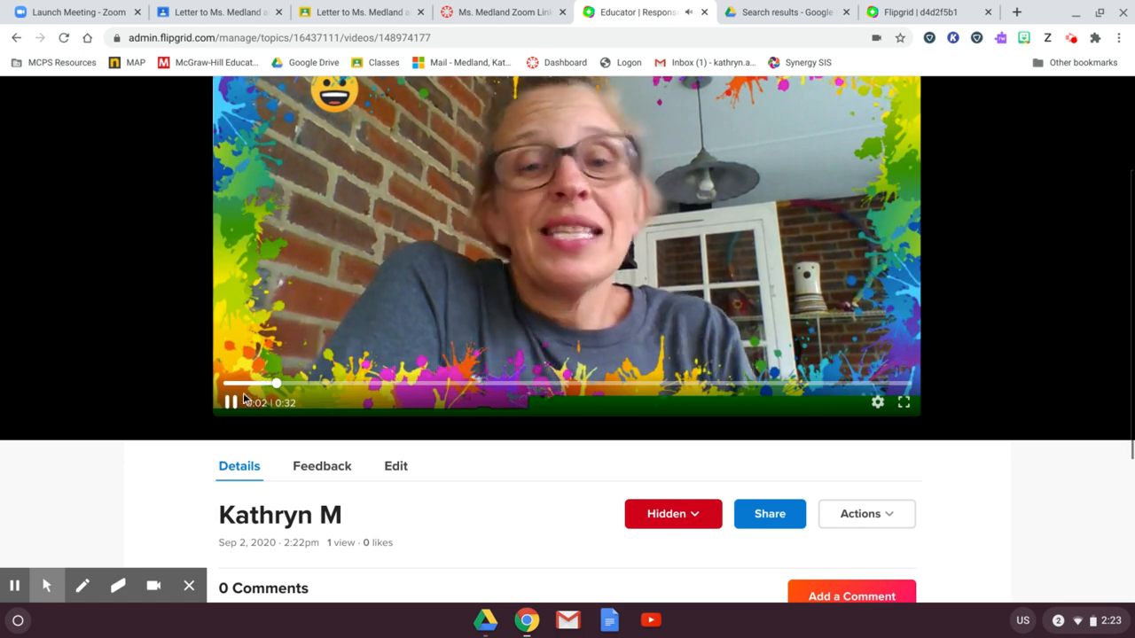
click(646, 363)
scroll(671, 372, down, 3)
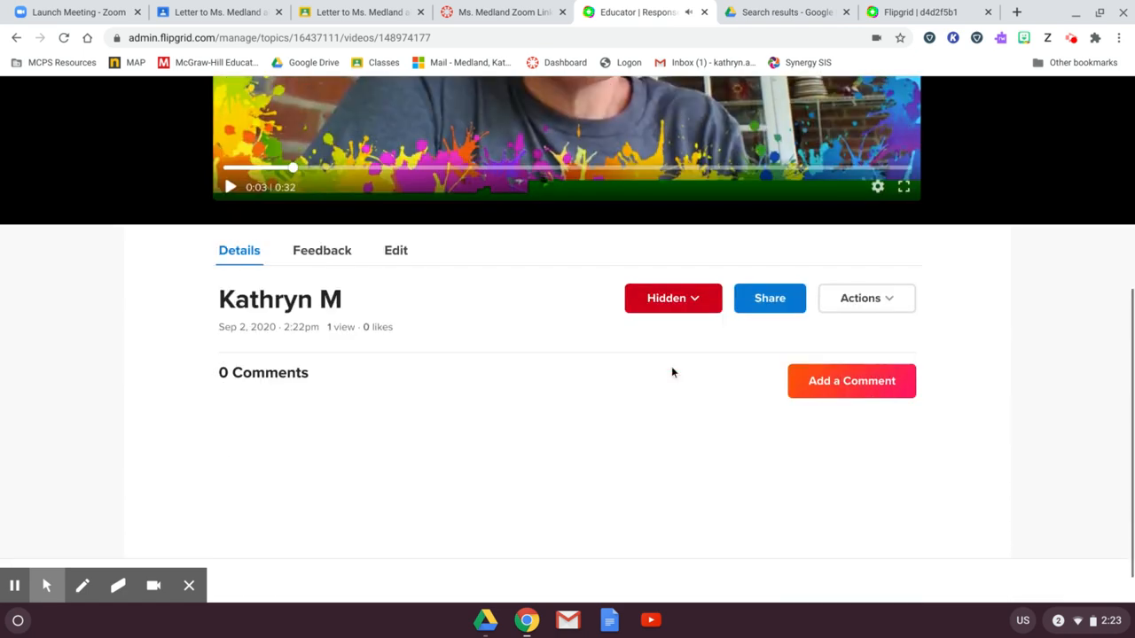
click(803, 380)
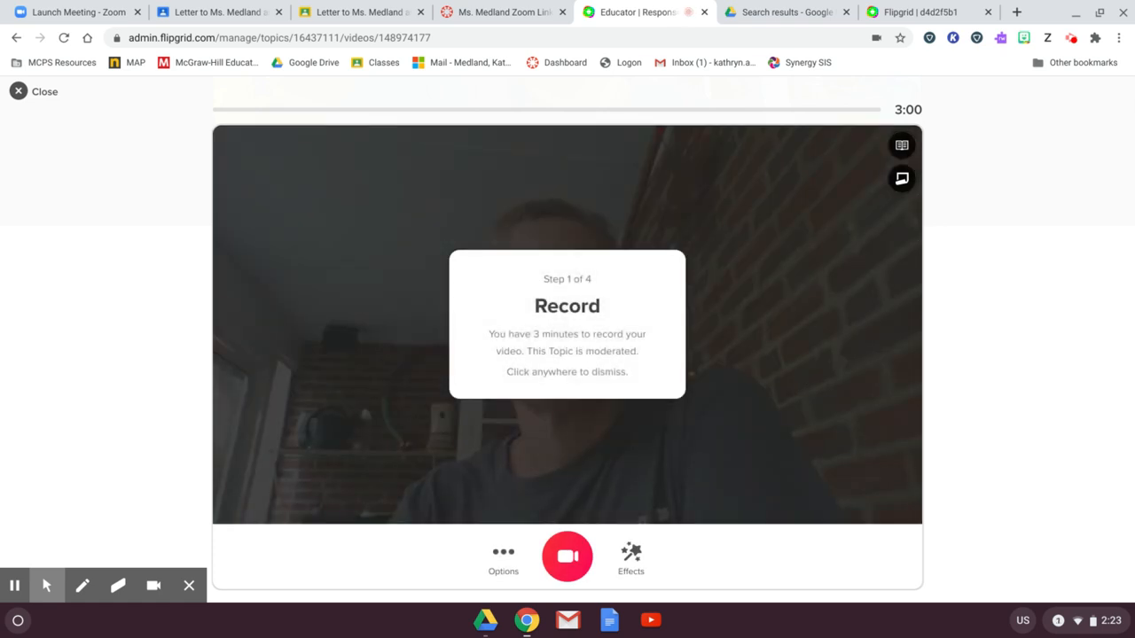
click(27, 92)
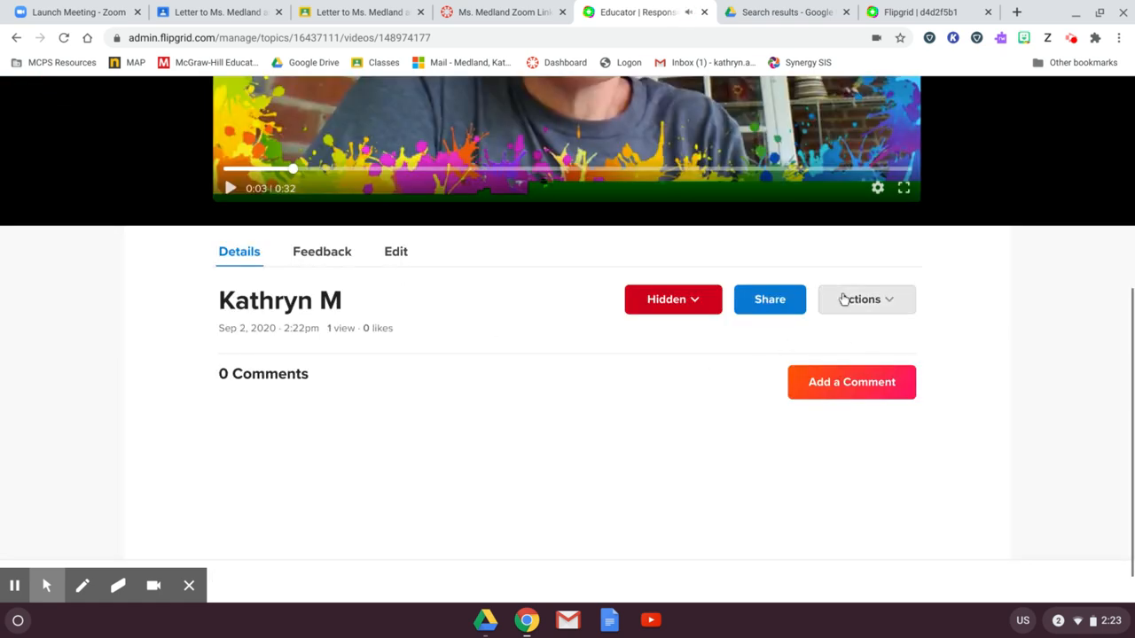
Check the actions available for the response and view its feedback section with the grading rubric and private comments
click(842, 299)
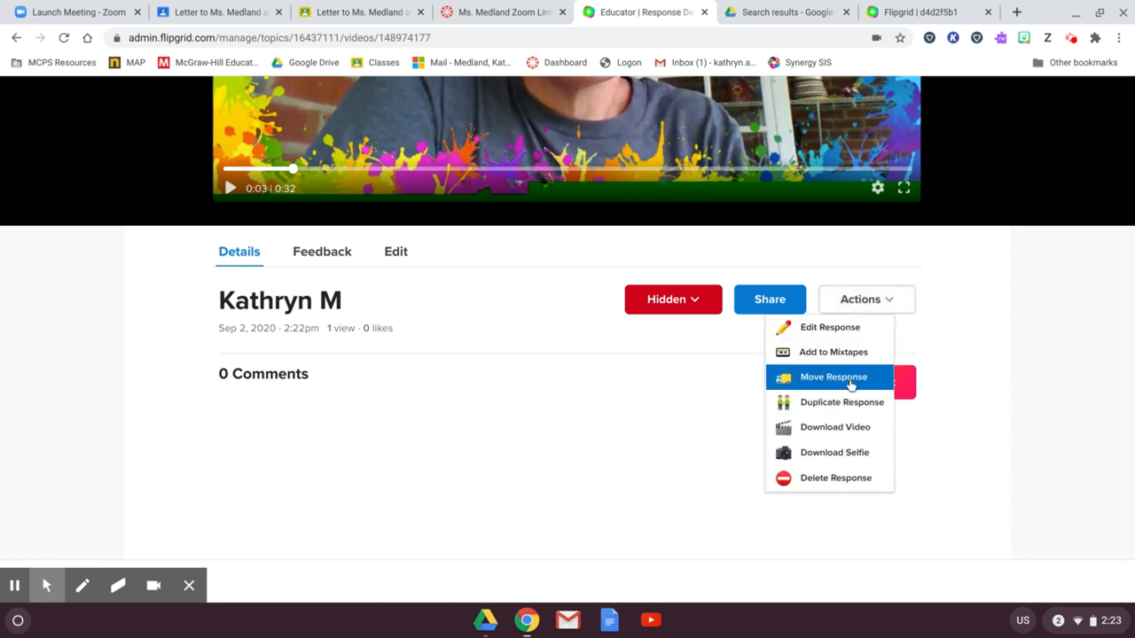
click(594, 476)
click(338, 254)
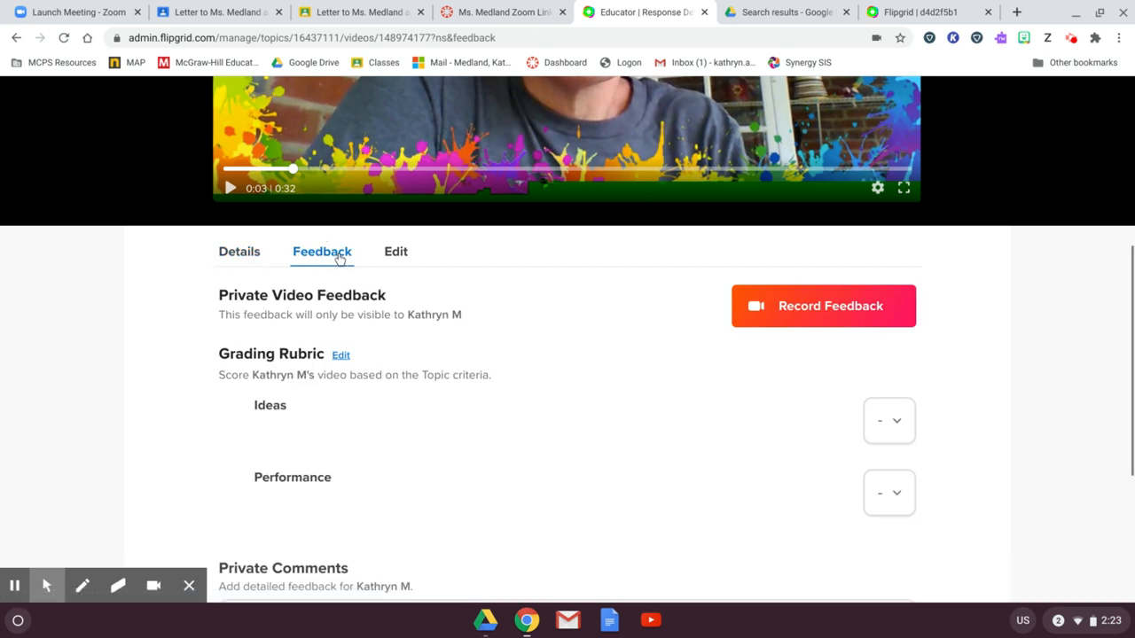
scroll(400, 347, down, 2)
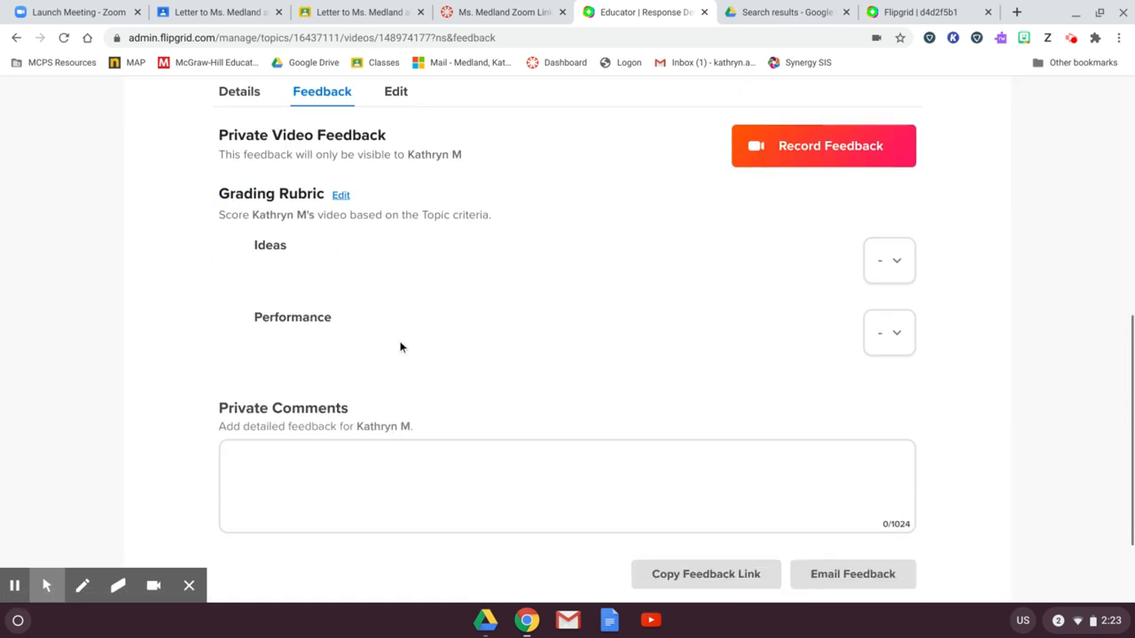
Score the response on the grading rubric with 5 for Ideas and 3 for Performance
click(900, 264)
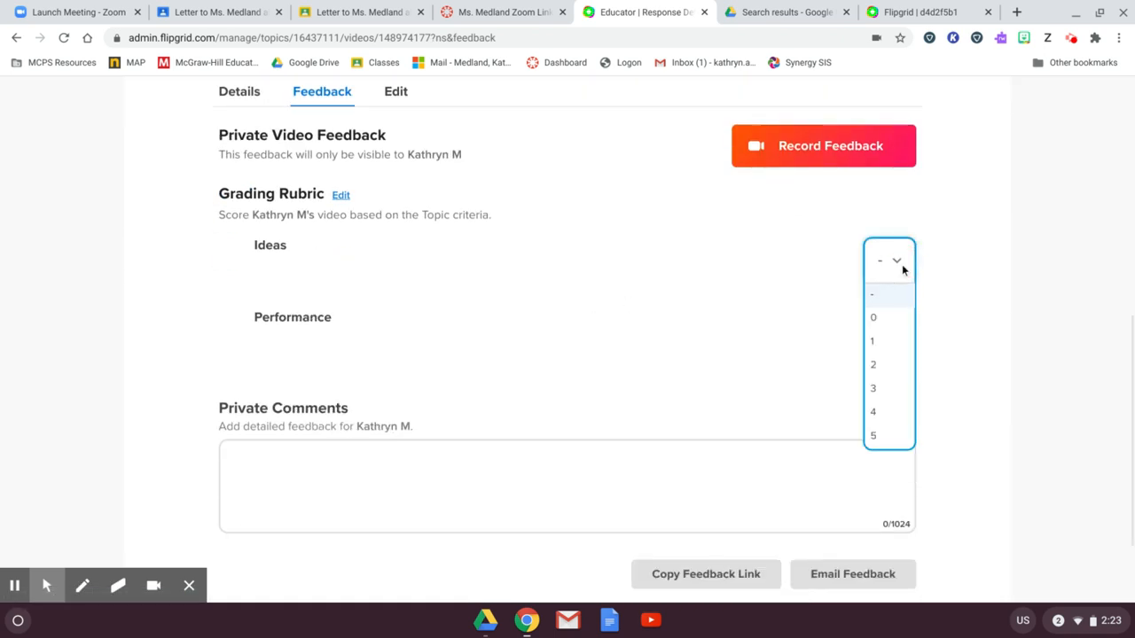
click(873, 435)
click(882, 337)
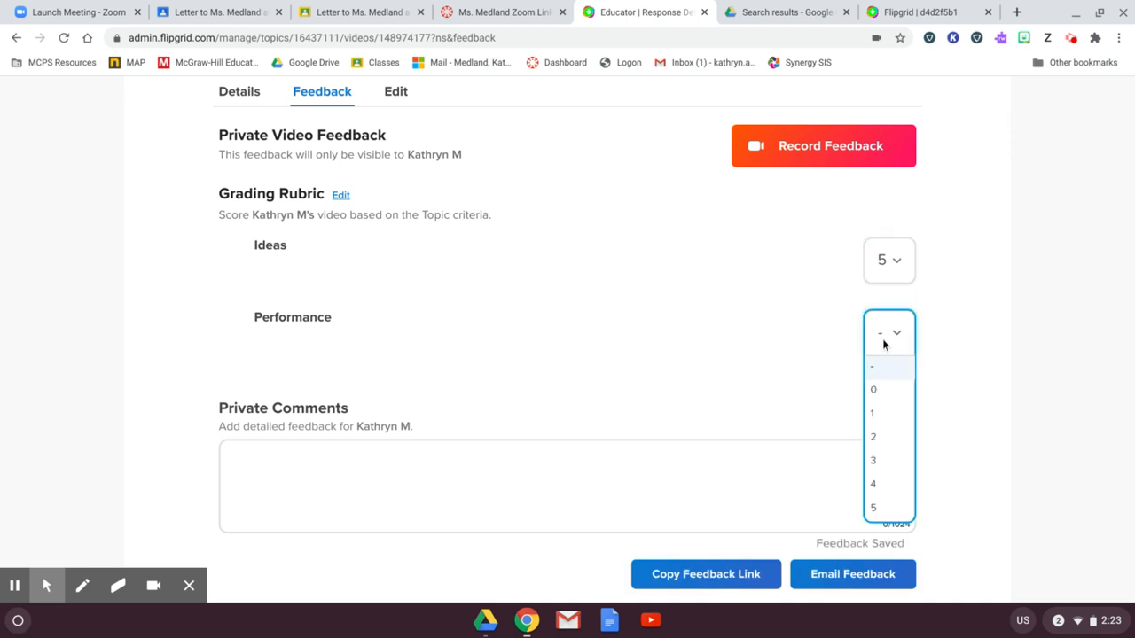
click(876, 460)
Add the private comment "lgjasdlkgjal;sdfkj" to the response and email the feedback to the student
click(839, 466)
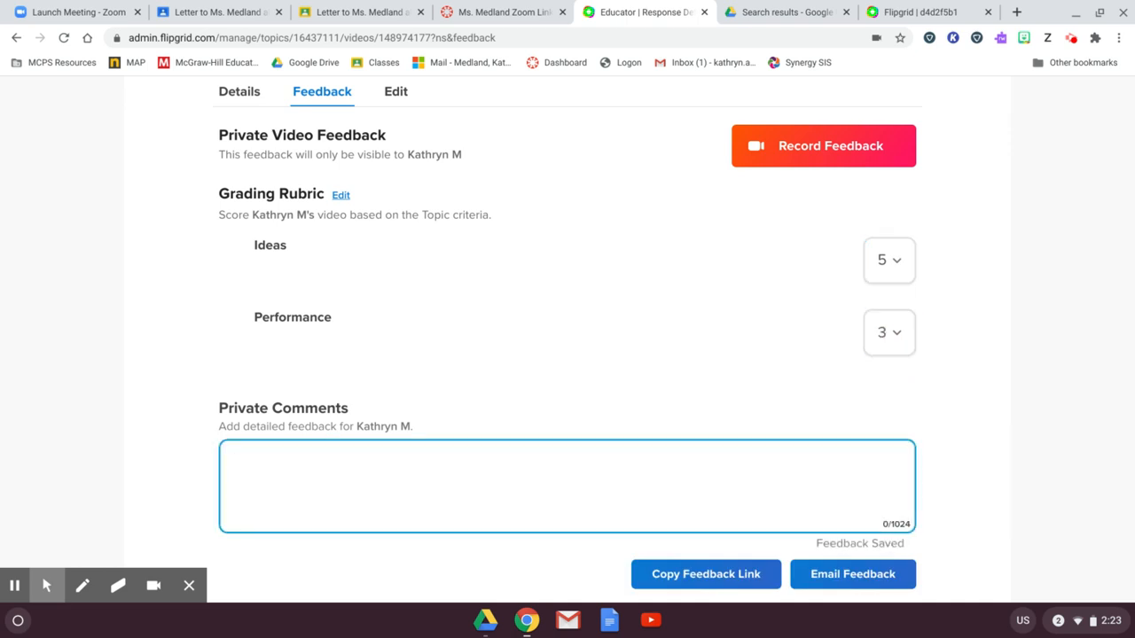
text(lgjasdlkgjal;sdfkj)
click(852, 575)
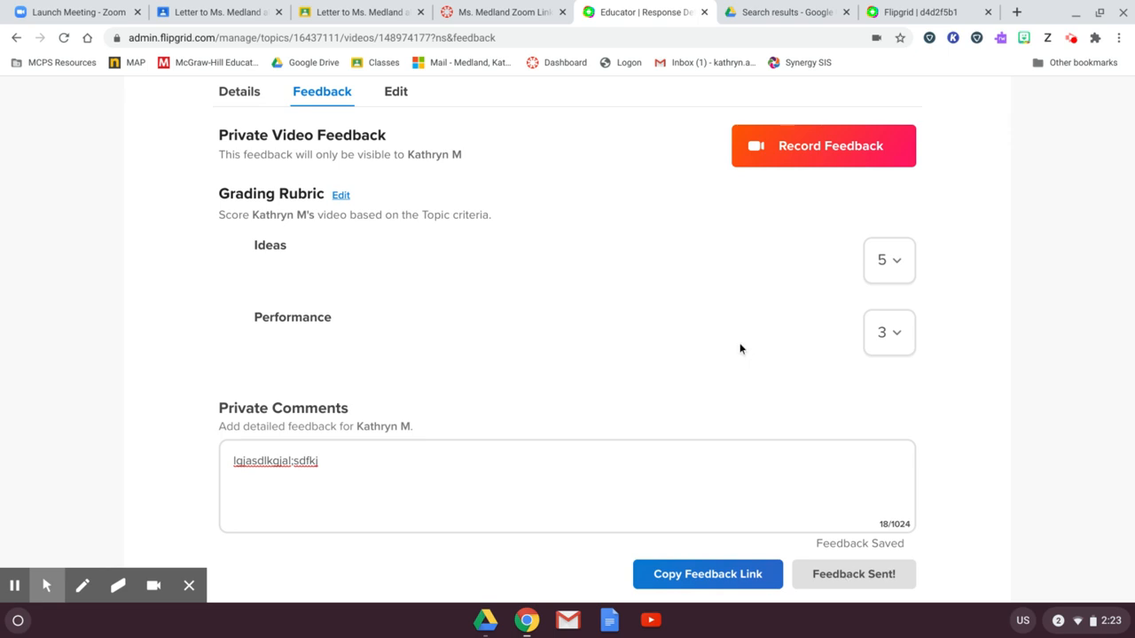
scroll(741, 349, up, 5)
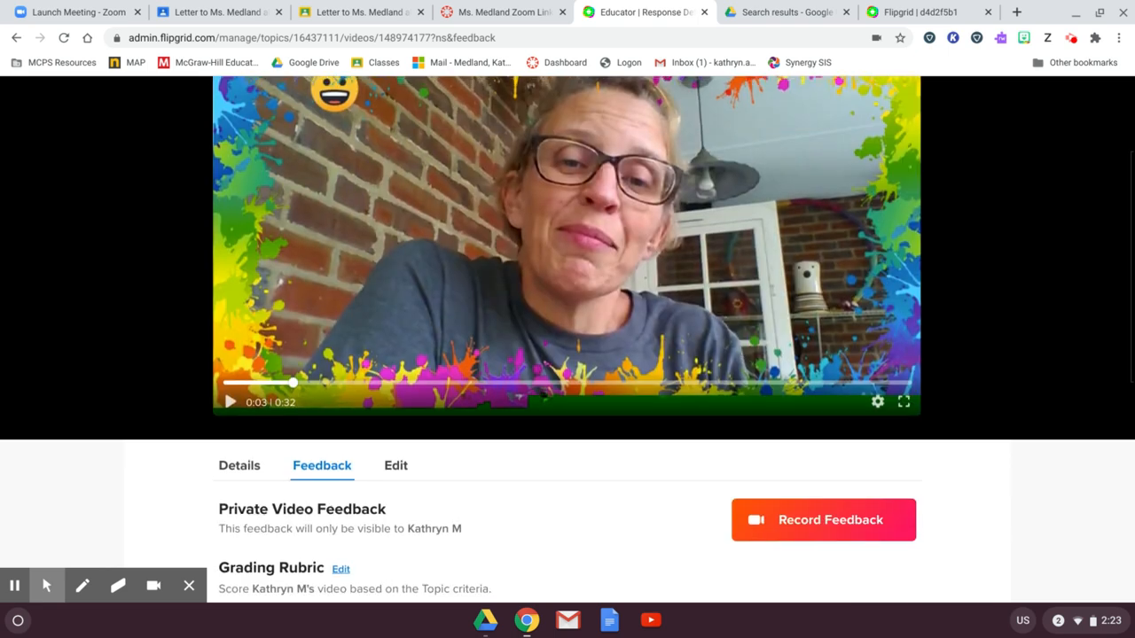
scroll(568, 340, up, 1)
scroll(567, 339, down, 7)
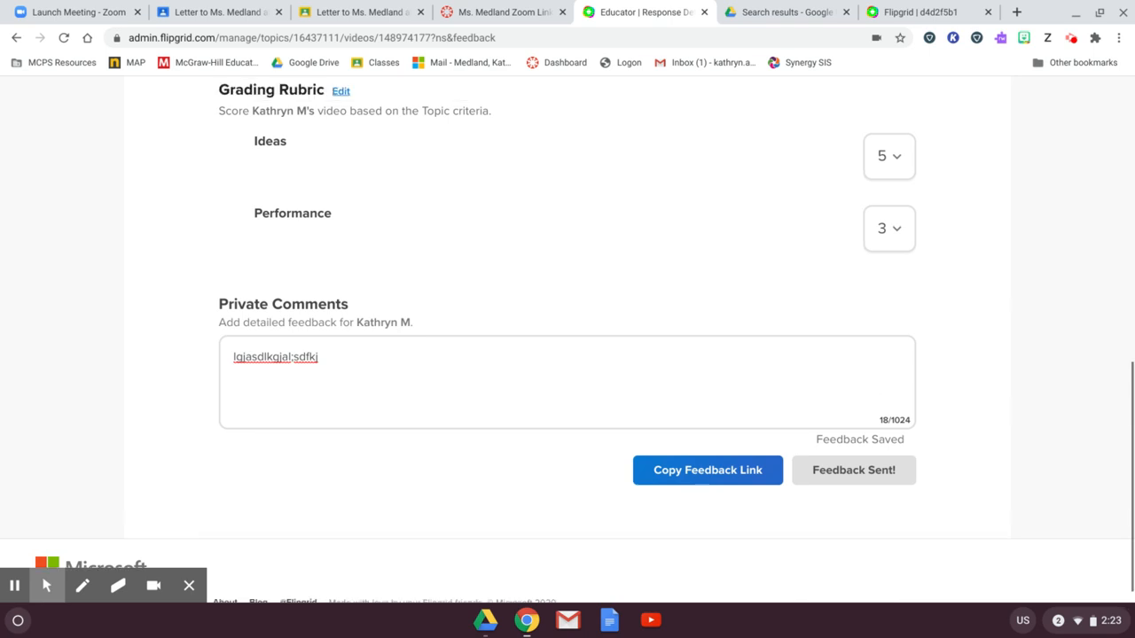
scroll(567, 339, up, 7)
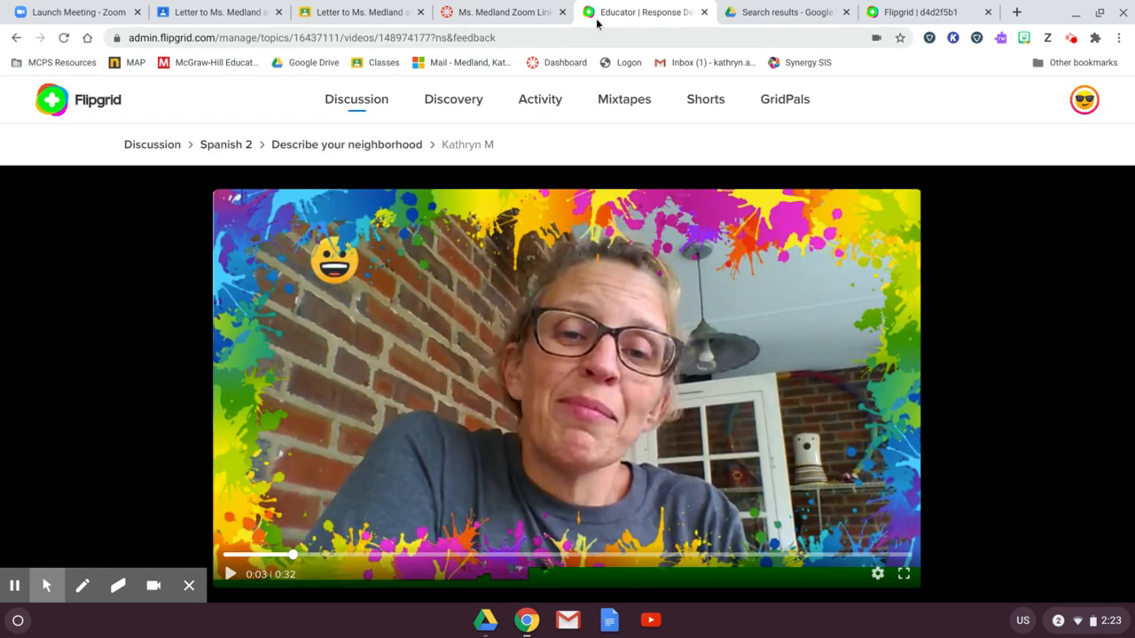
click(482, 15)
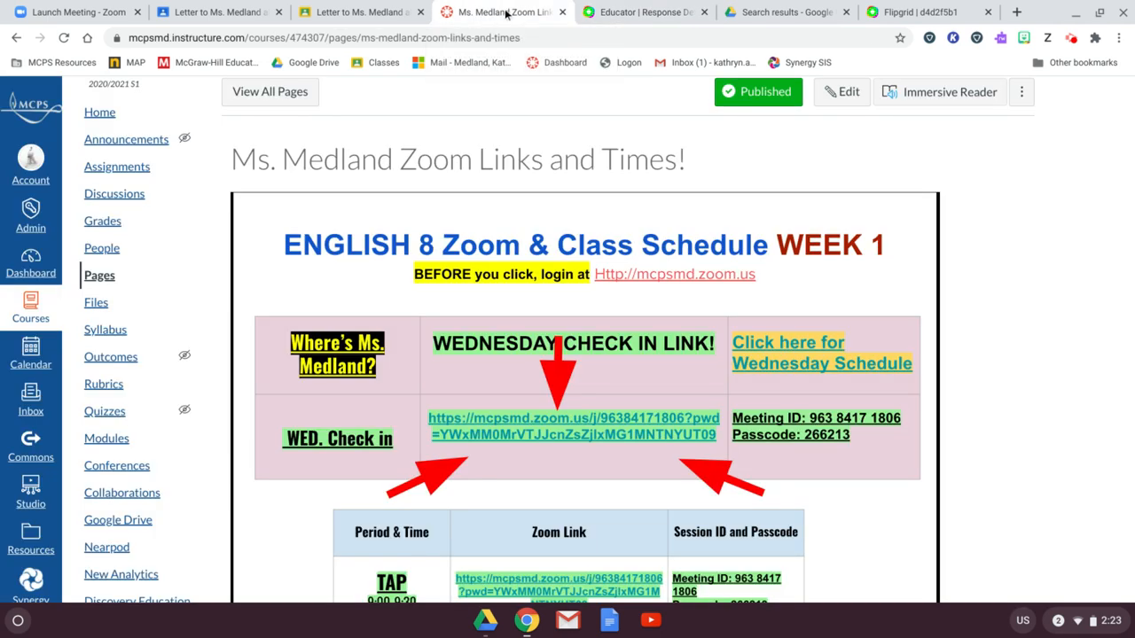
click(665, 18)
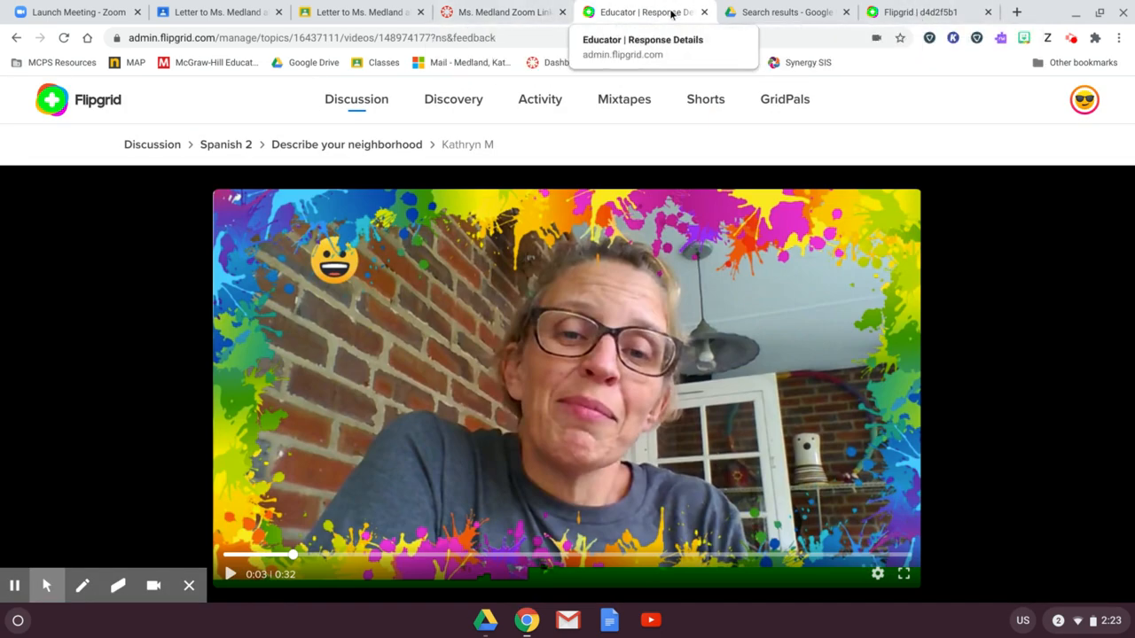
Open the Spanish 2 group and copy the join link of the "Describe your neighborhood" topic from its sharing options
click(111, 105)
scroll(380, 415, down, 2)
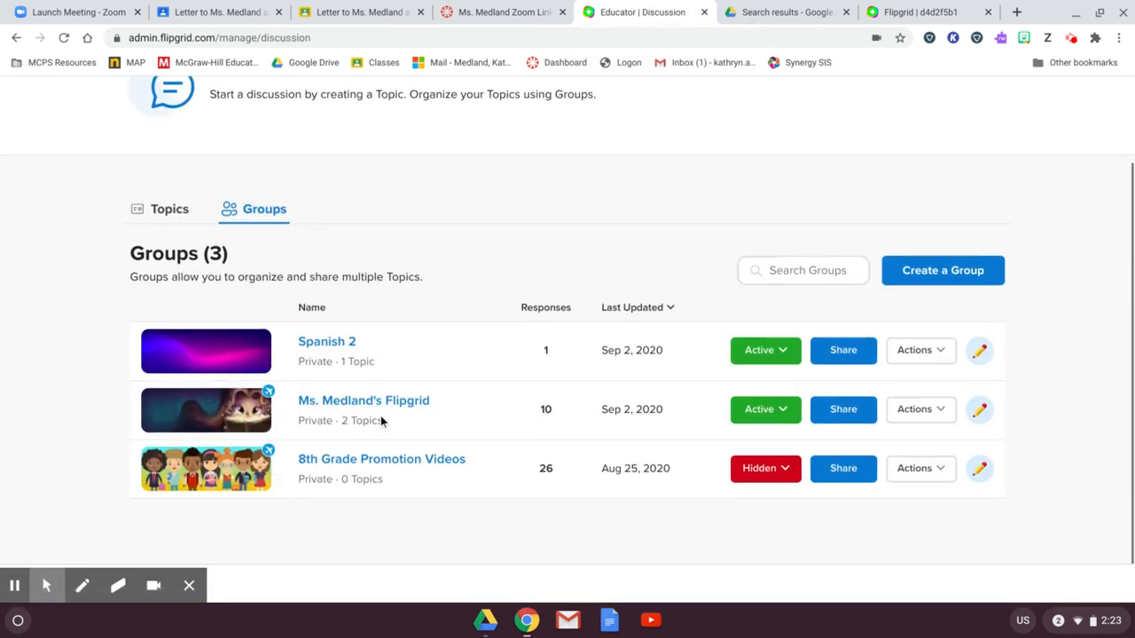
click(327, 343)
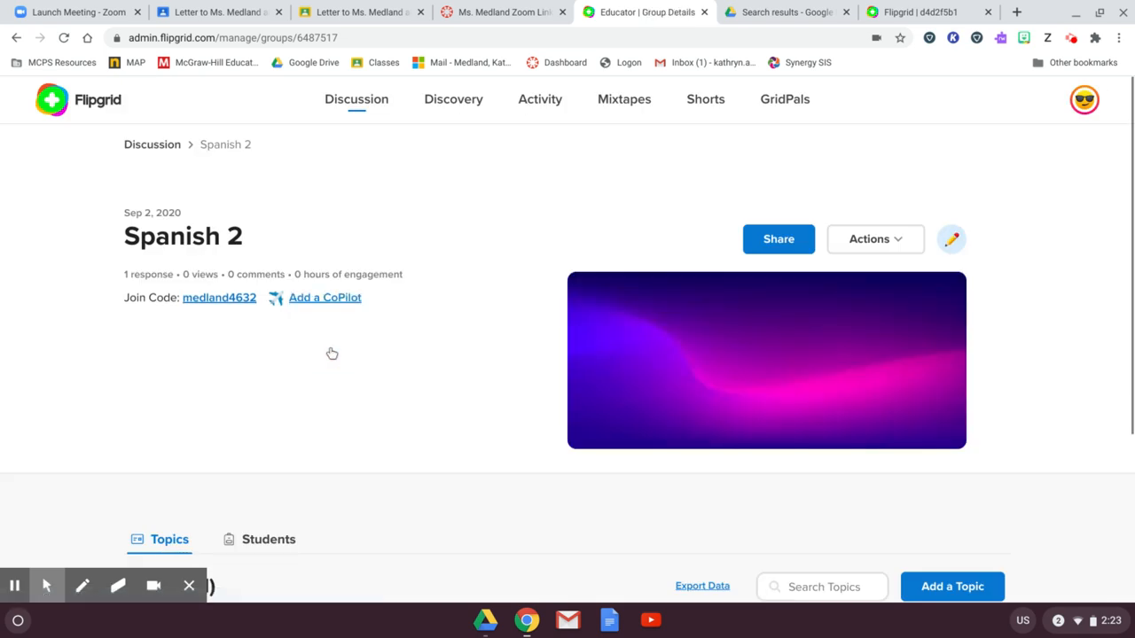
scroll(427, 365, down, 2)
scroll(427, 364, down, 3)
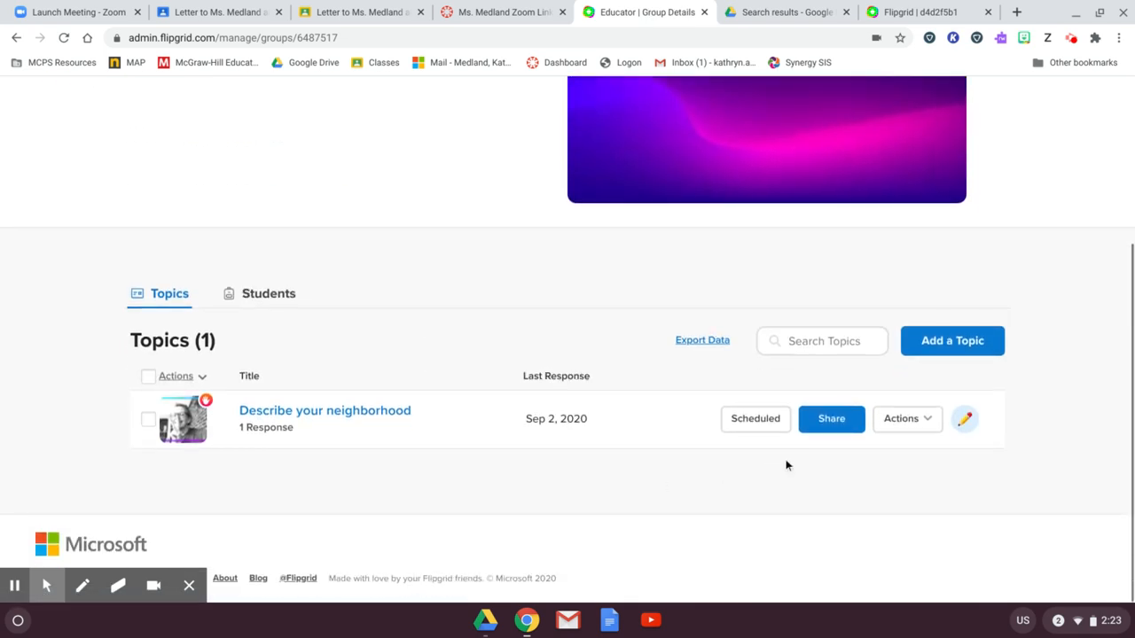
click(829, 424)
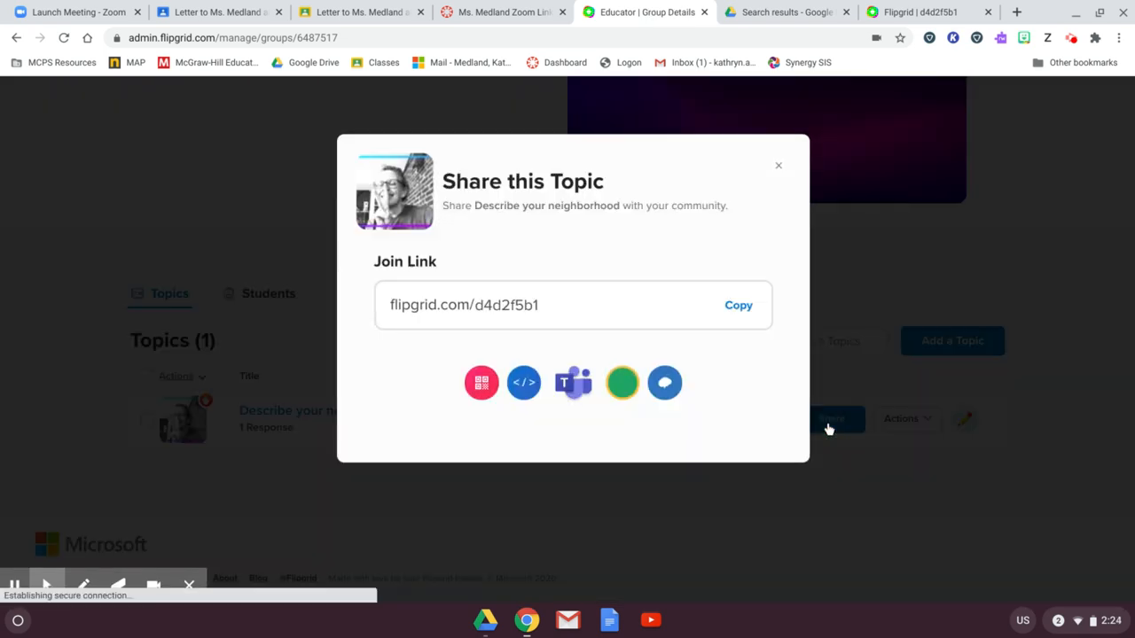
click(741, 306)
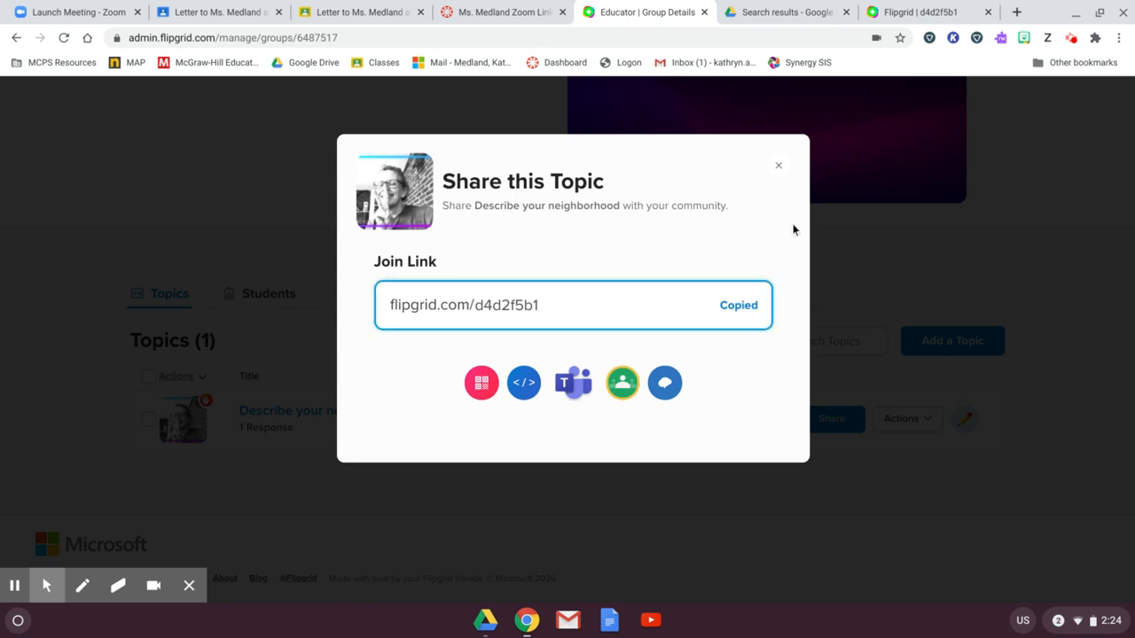
click(779, 168)
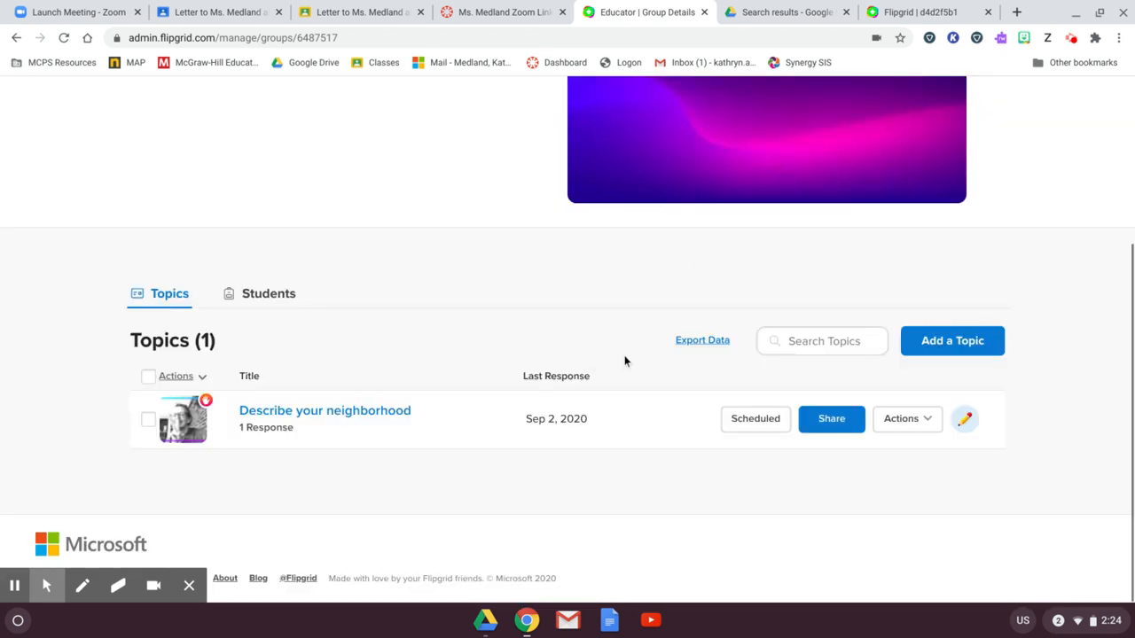
View the student page of the "Describe your neighborhood" topic and replace it with the Gmail inbox
click(937, 13)
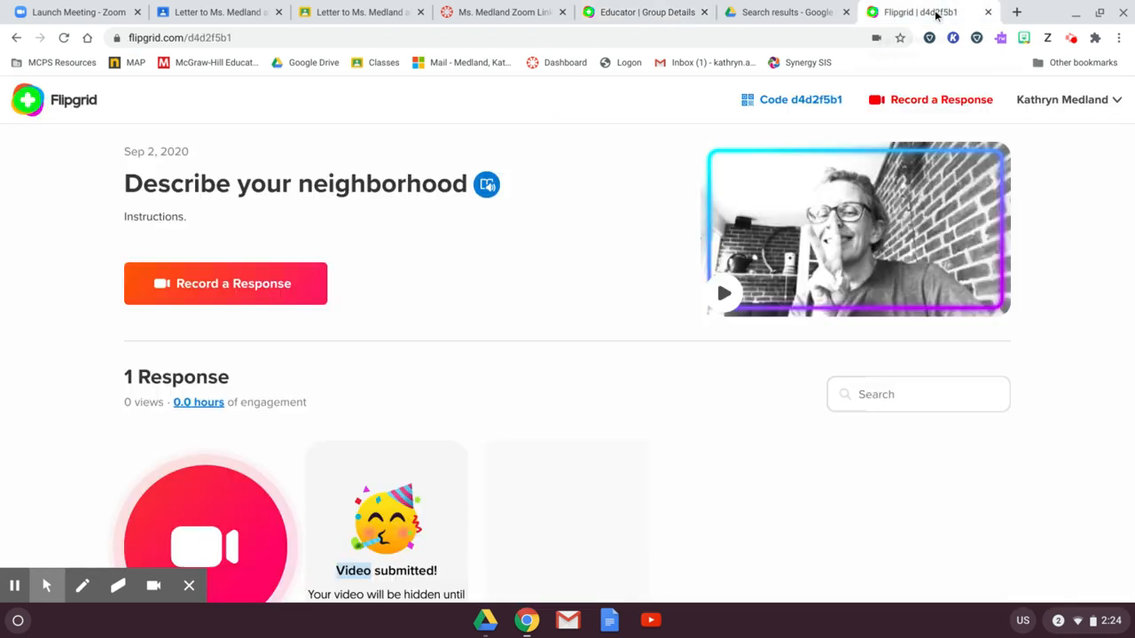
click(544, 37)
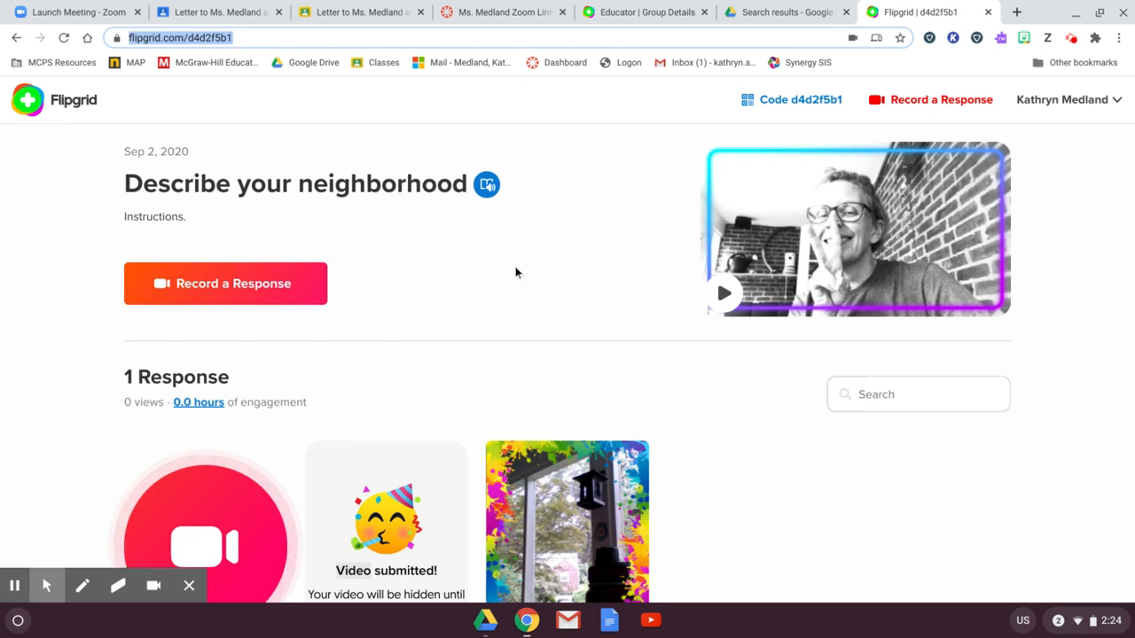
click(747, 63)
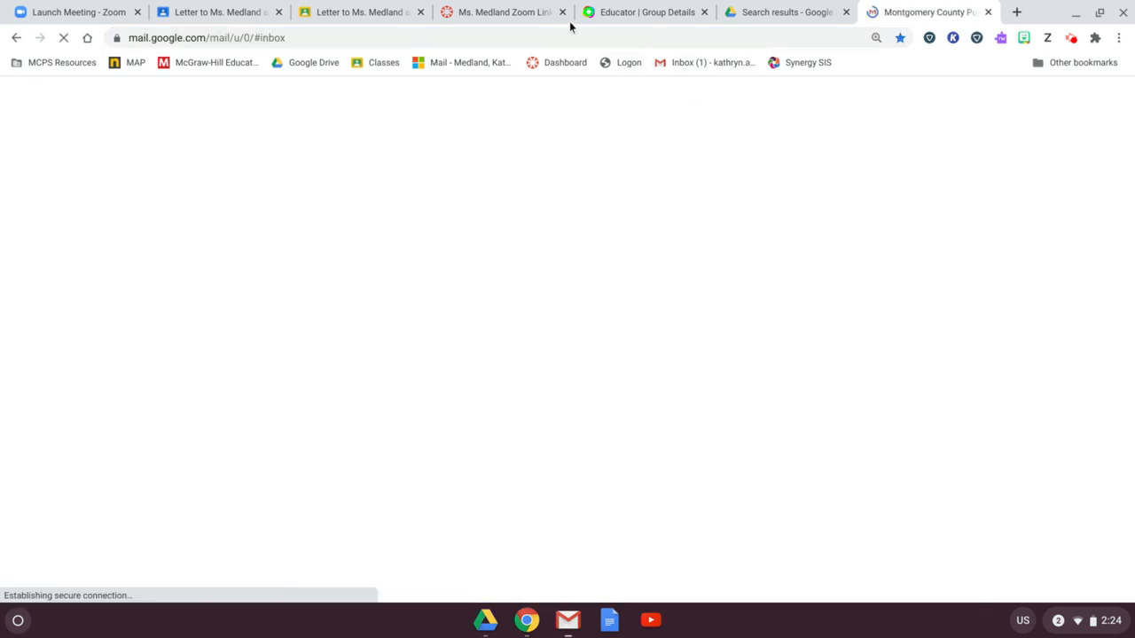
Switch to the Flipgrid educator page, load flipgrid.com, and go through the educator login to the list of groups
click(642, 12)
click(598, 37)
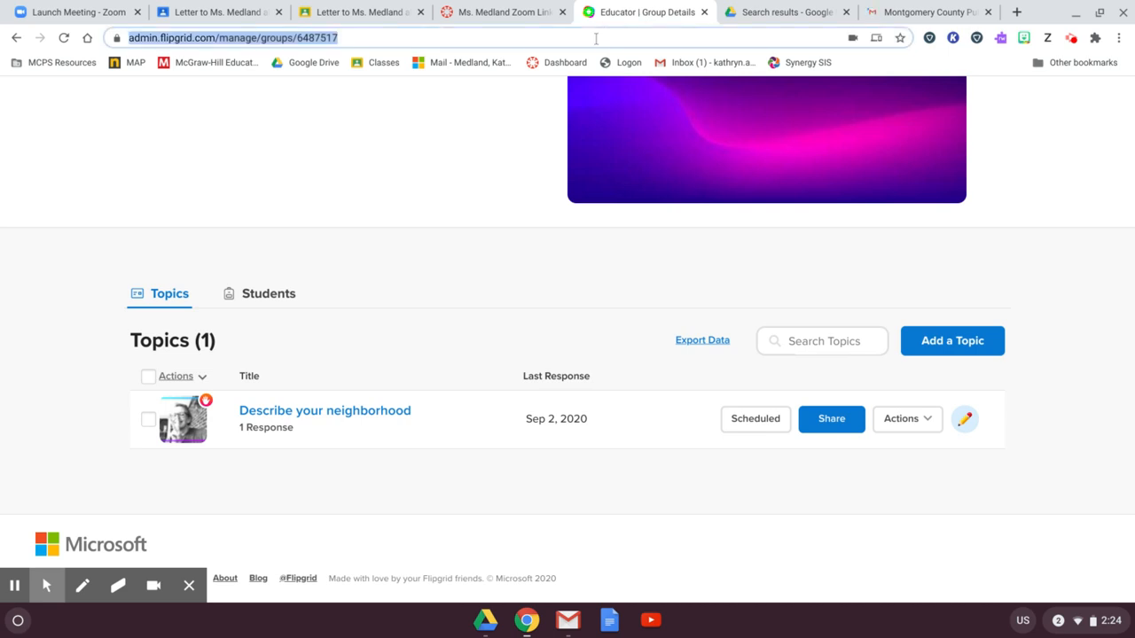
text(flipgrid.com)
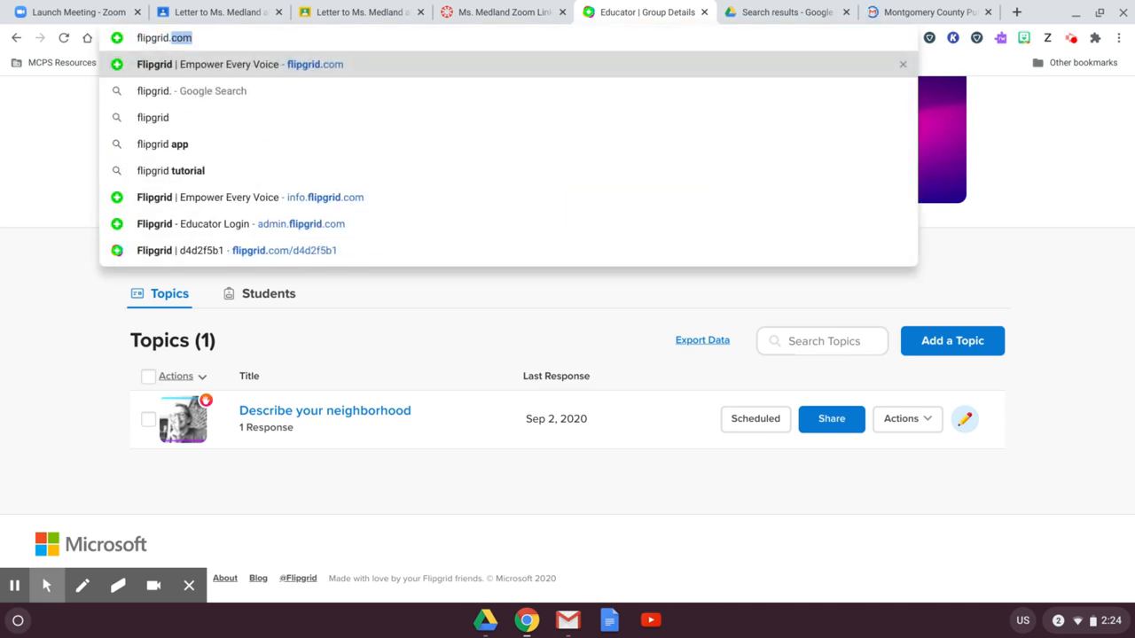
key(Return)
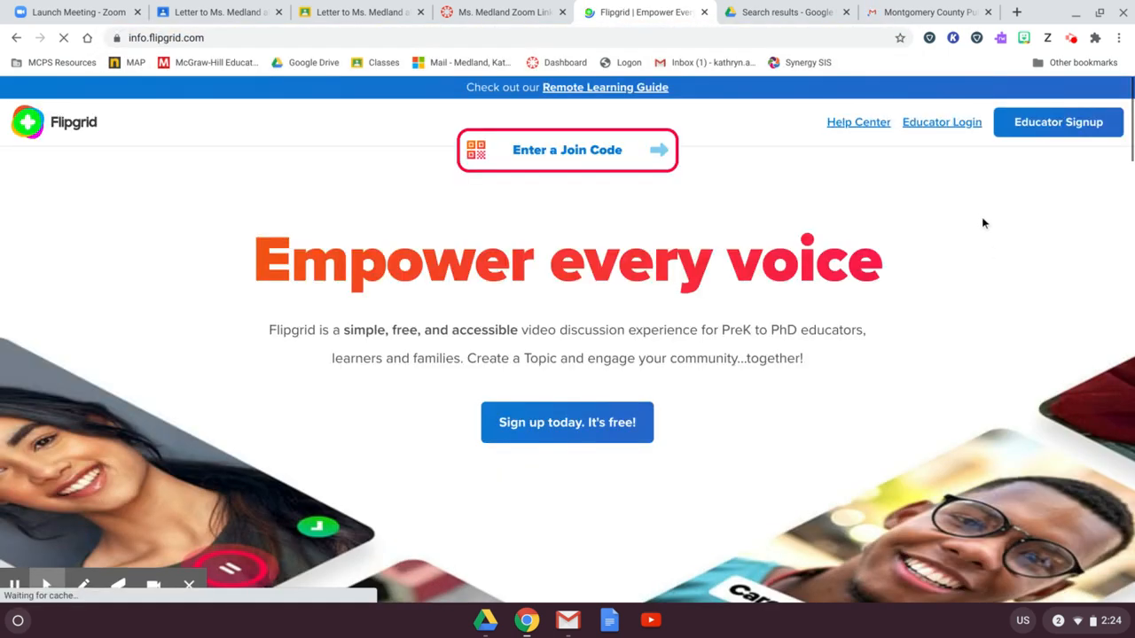
click(925, 124)
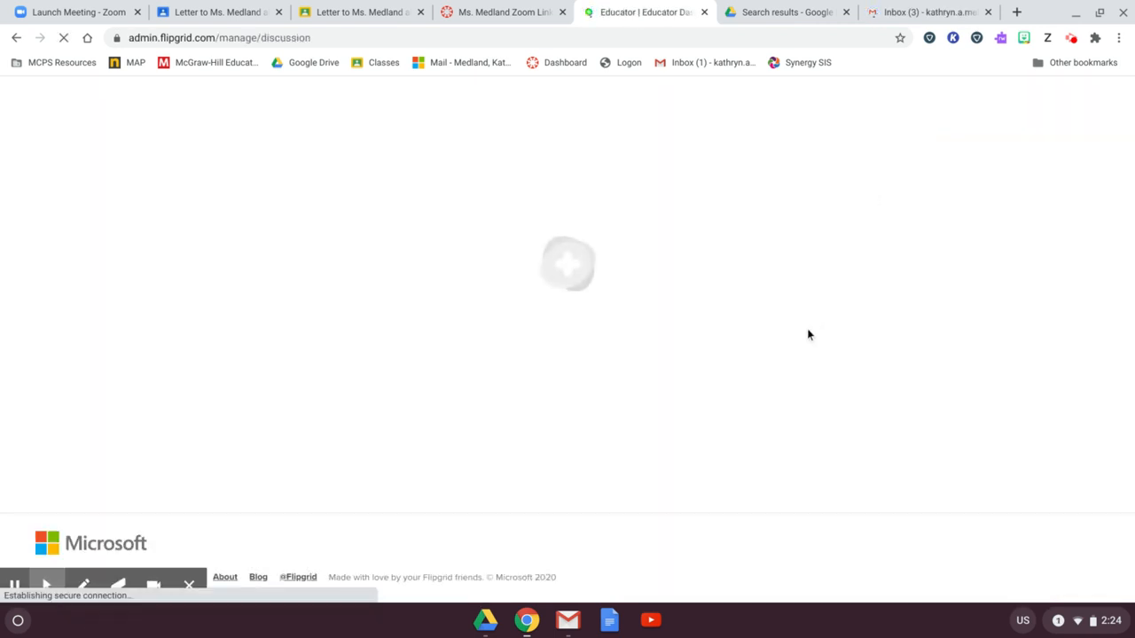
scroll(610, 312, down, 2)
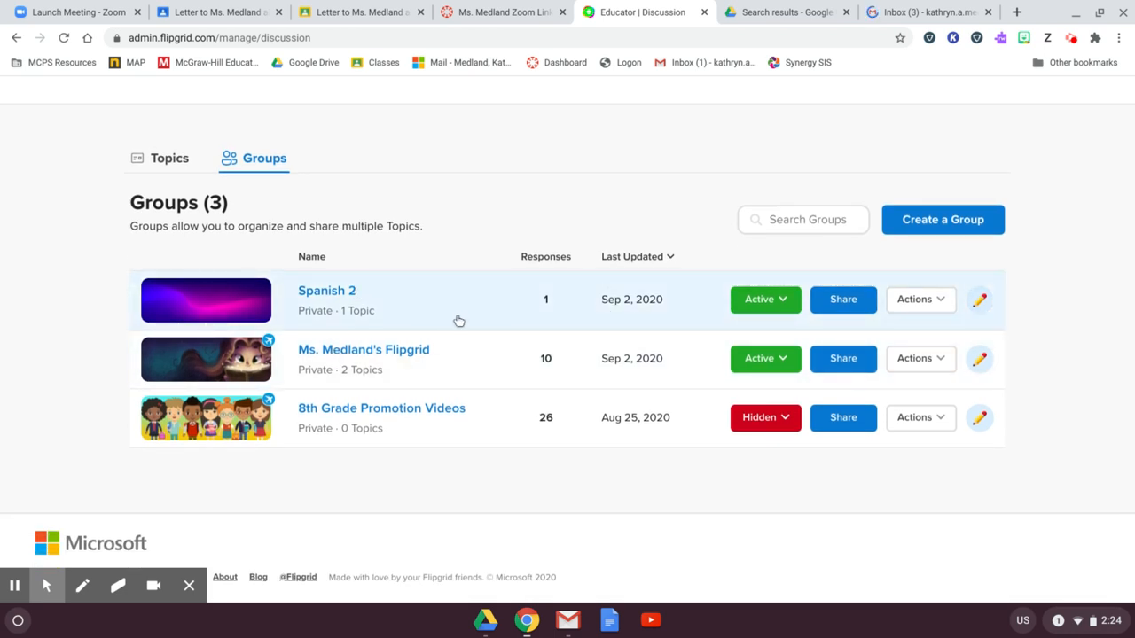
Open the 8th Grade Promotion Videos group, look through its topics, and return to the list of groups
click(398, 407)
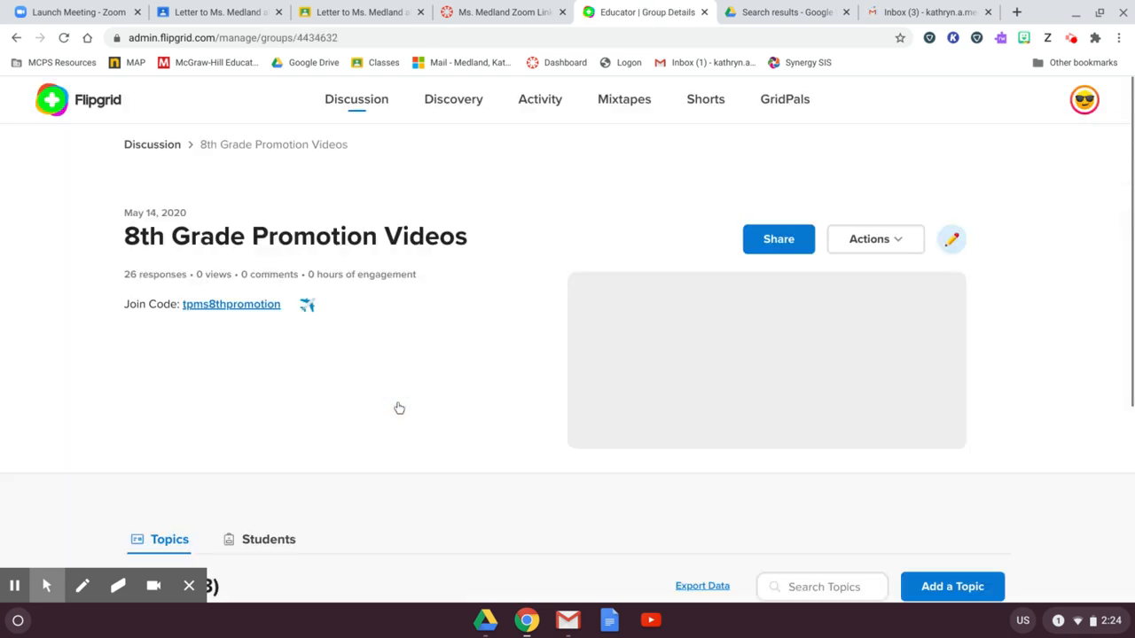
scroll(399, 408, down, 4)
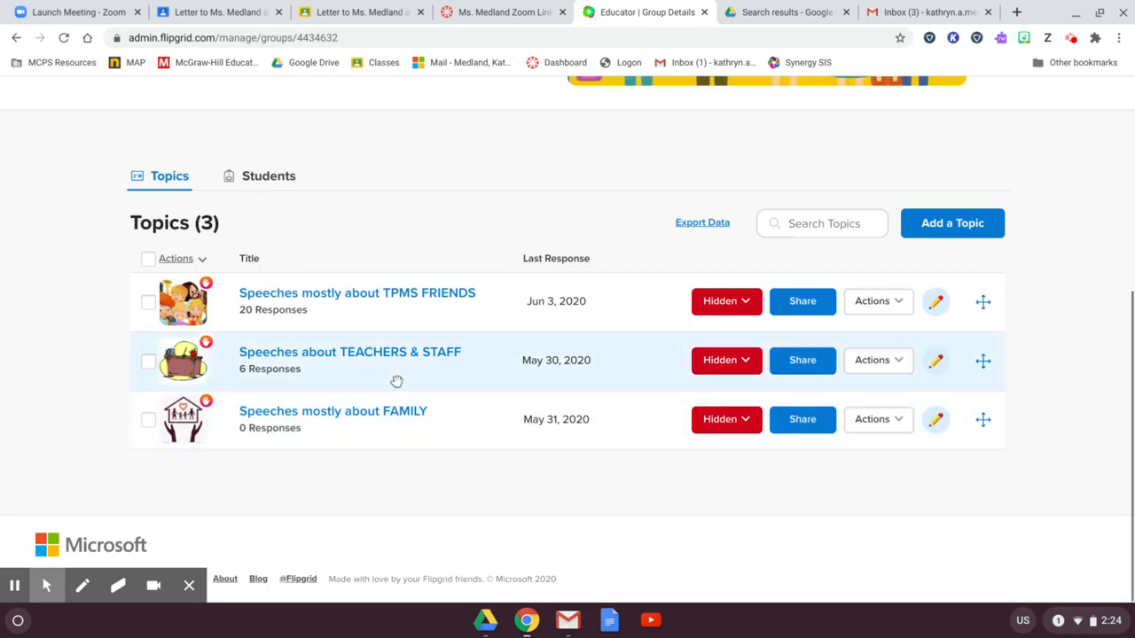
scroll(469, 328, up, 4)
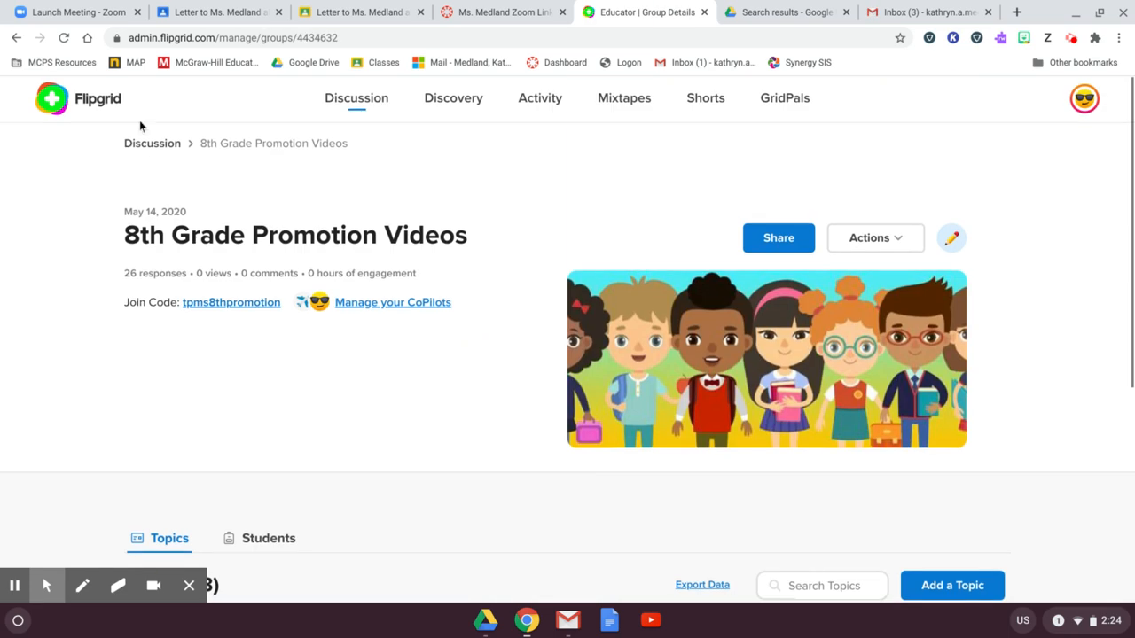
click(16, 38)
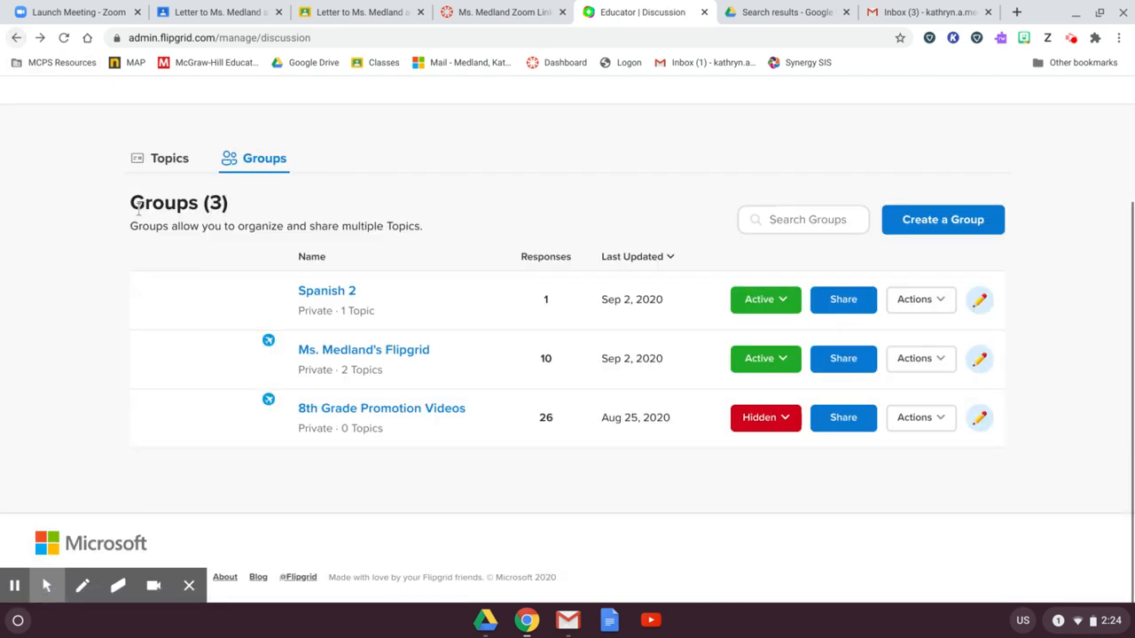
Open the "Introduce Yourself!" topic in the teacher's own Flipgrid group and bring up its responses
click(333, 351)
scroll(386, 434, down, 4)
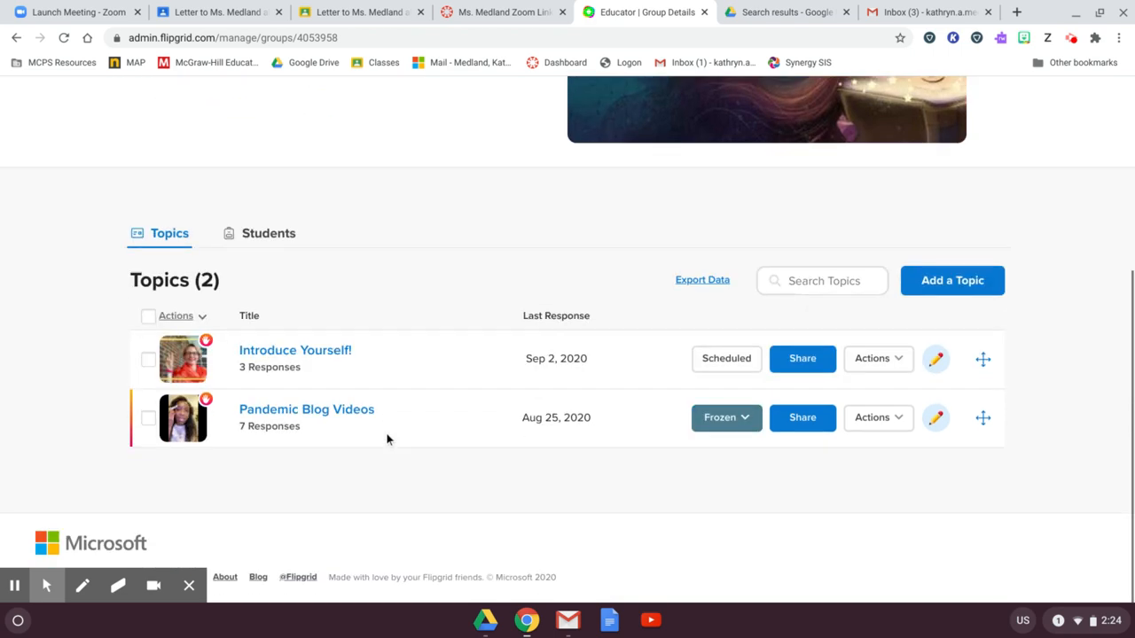
click(334, 356)
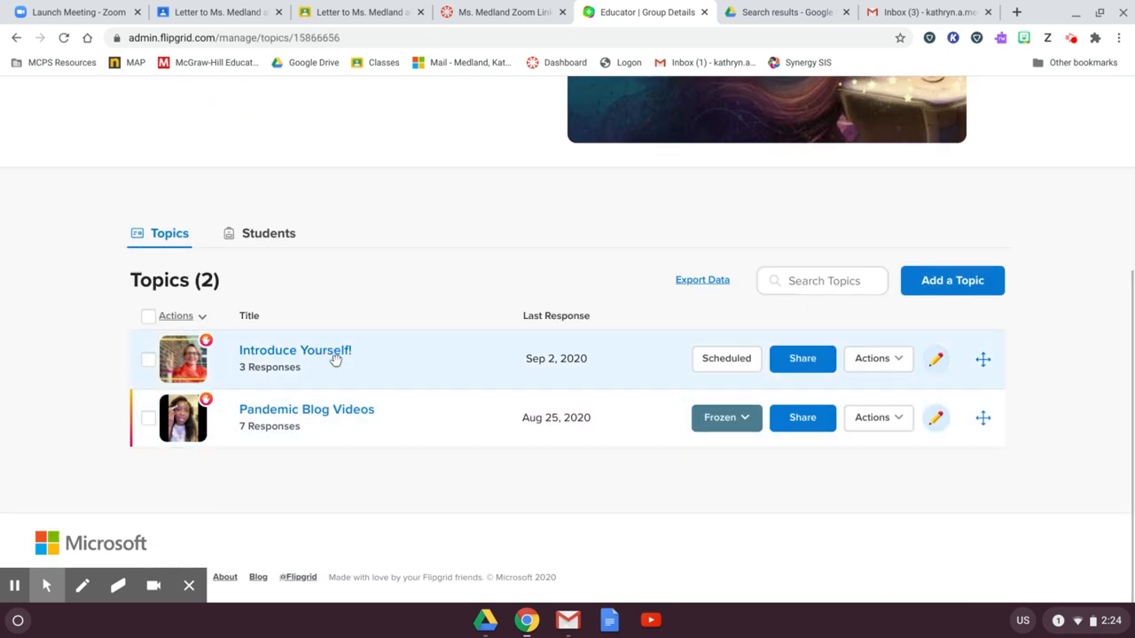
scroll(332, 362, down, 5)
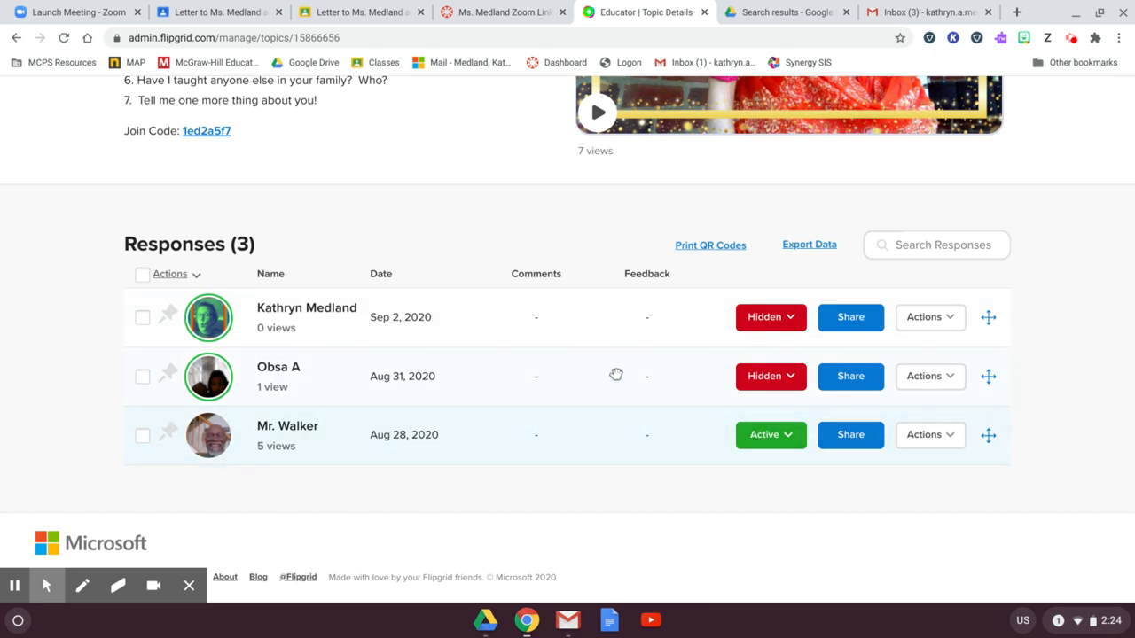
Set the hidden Sep 2, 2020 response in the "Introduce Yourself!" topic to Active
click(772, 336)
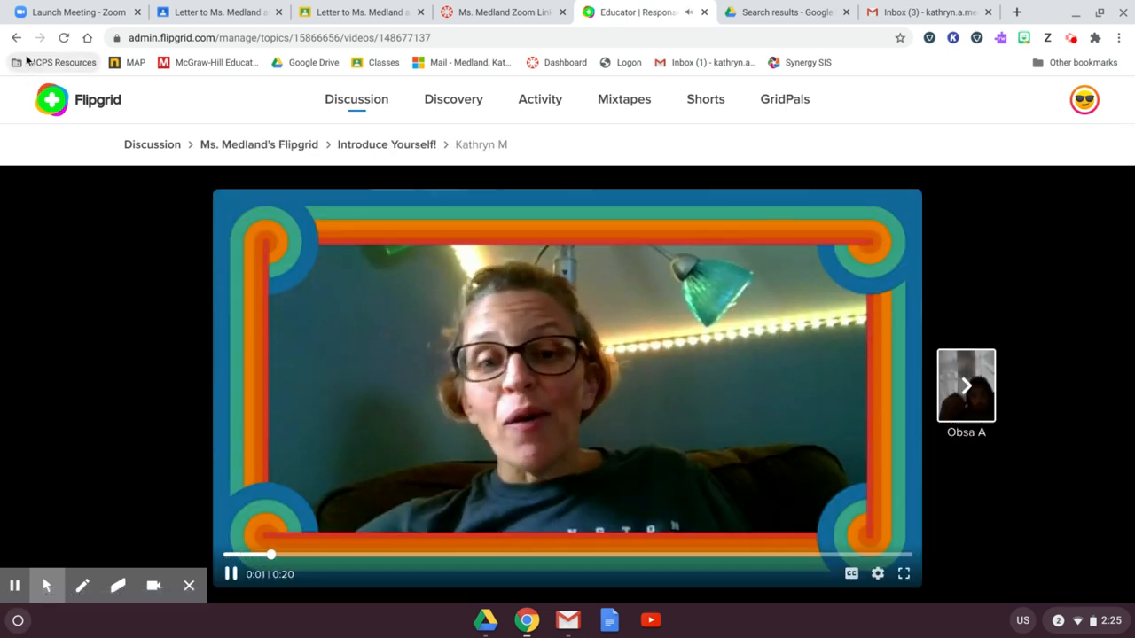
click(16, 38)
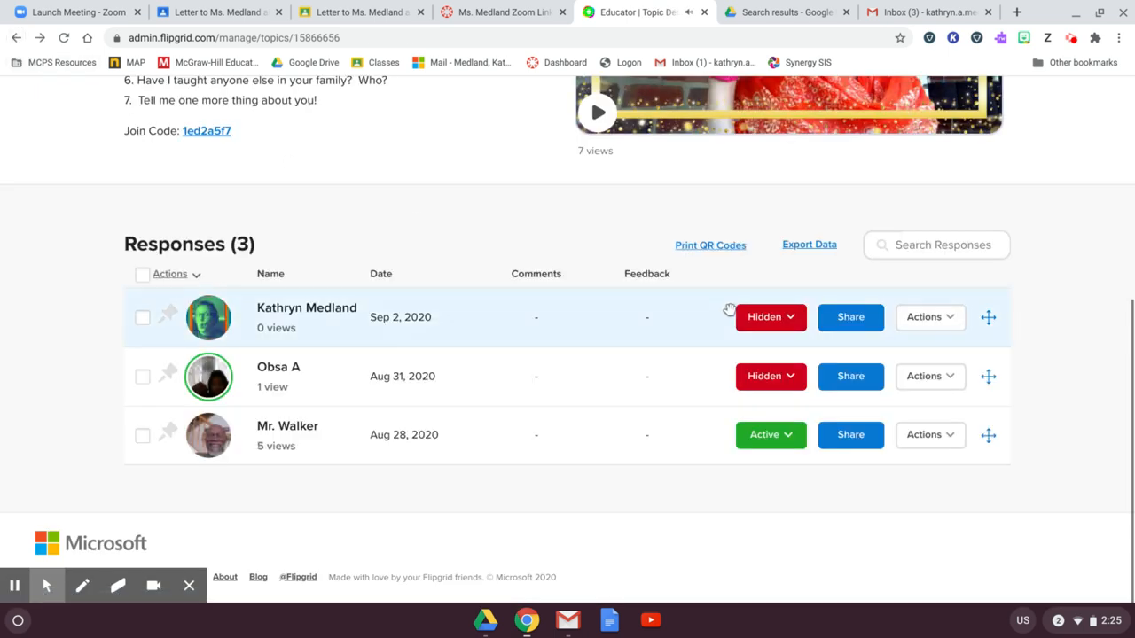
click(793, 323)
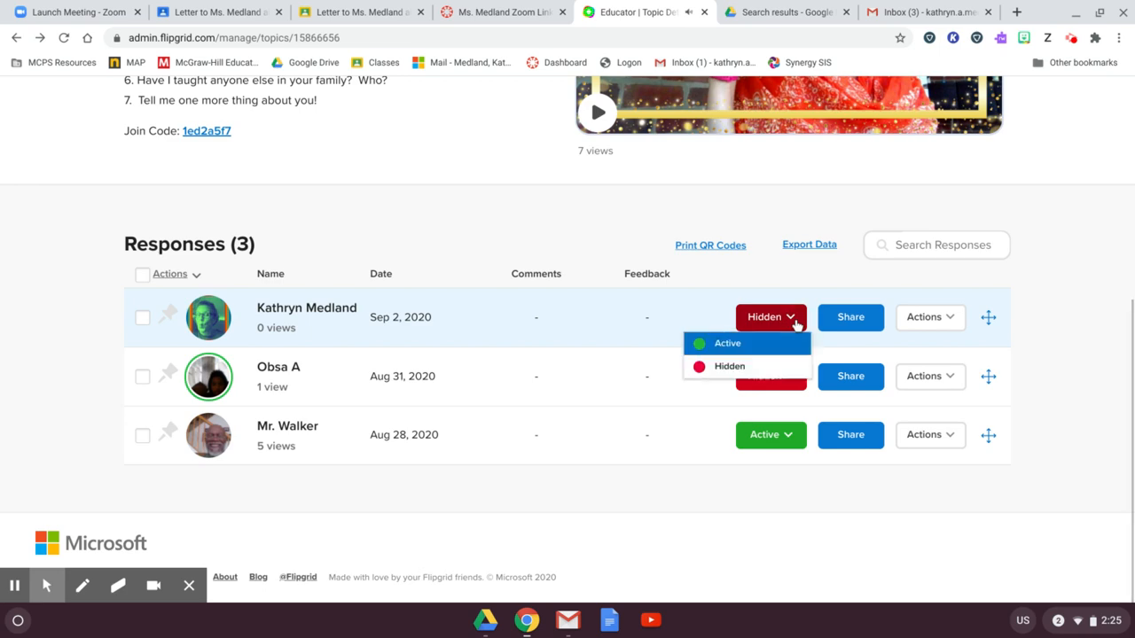
click(779, 343)
scroll(407, 187, up, 5)
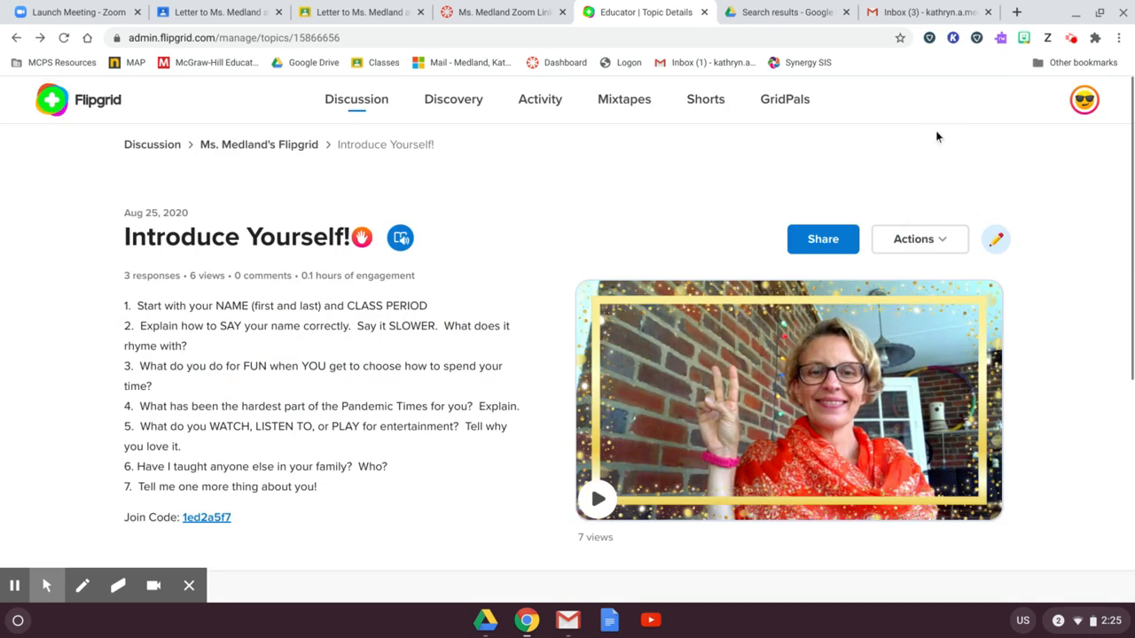
scroll(500, 290, down, 5)
scroll(500, 286, up, 5)
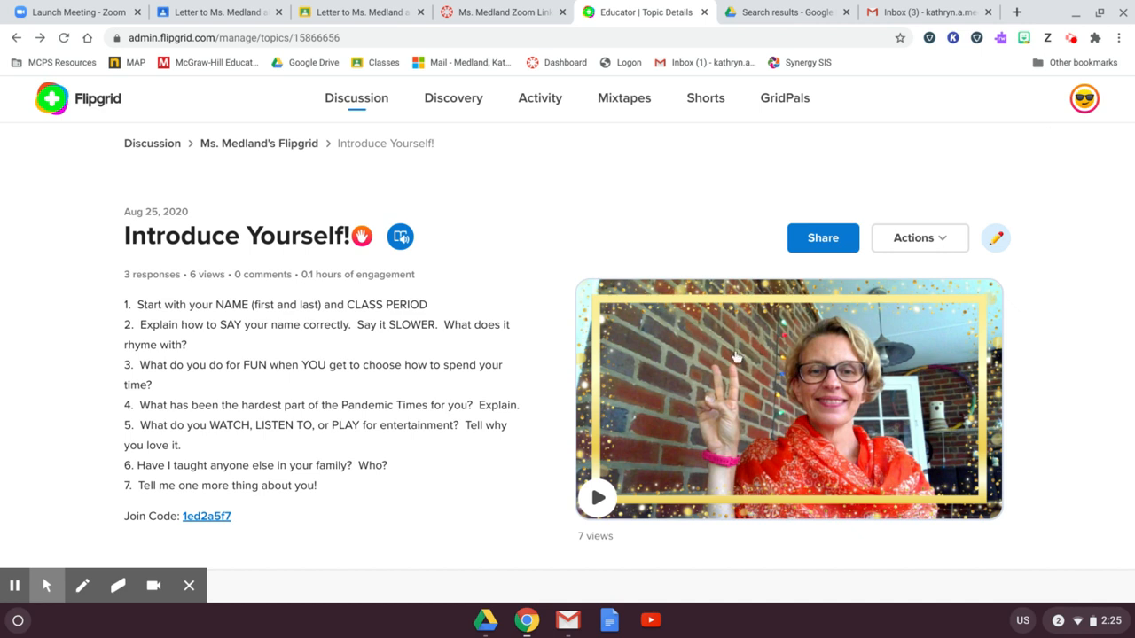
Return to the Discussion overview and look over its list of groups
click(342, 99)
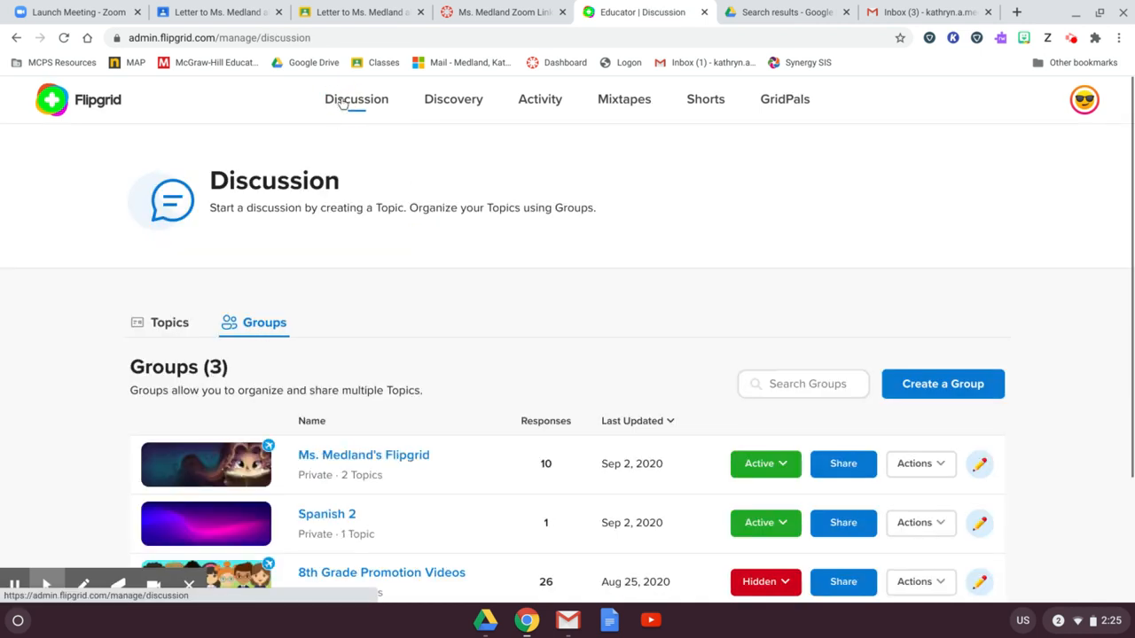
scroll(487, 403, down, 2)
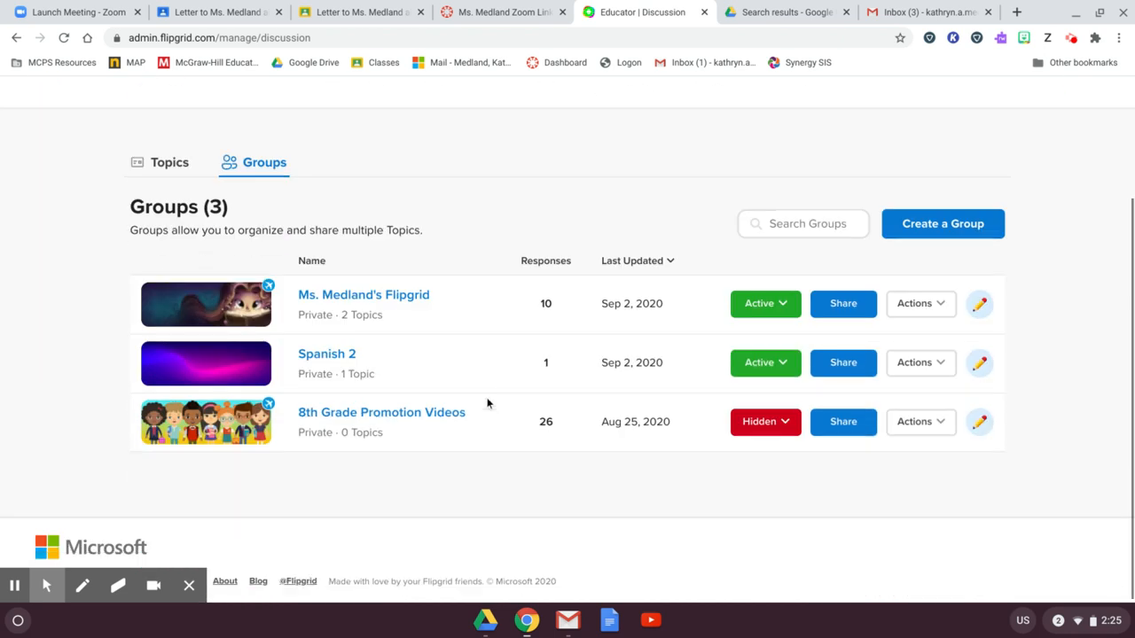
scroll(487, 404, up, 2)
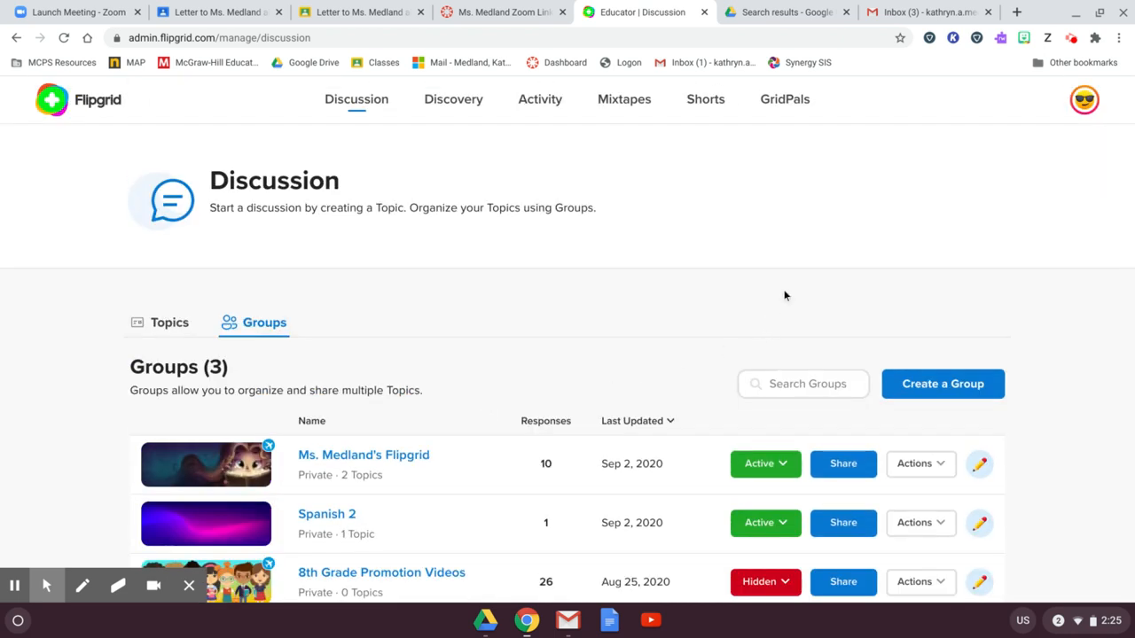
click(1072, 39)
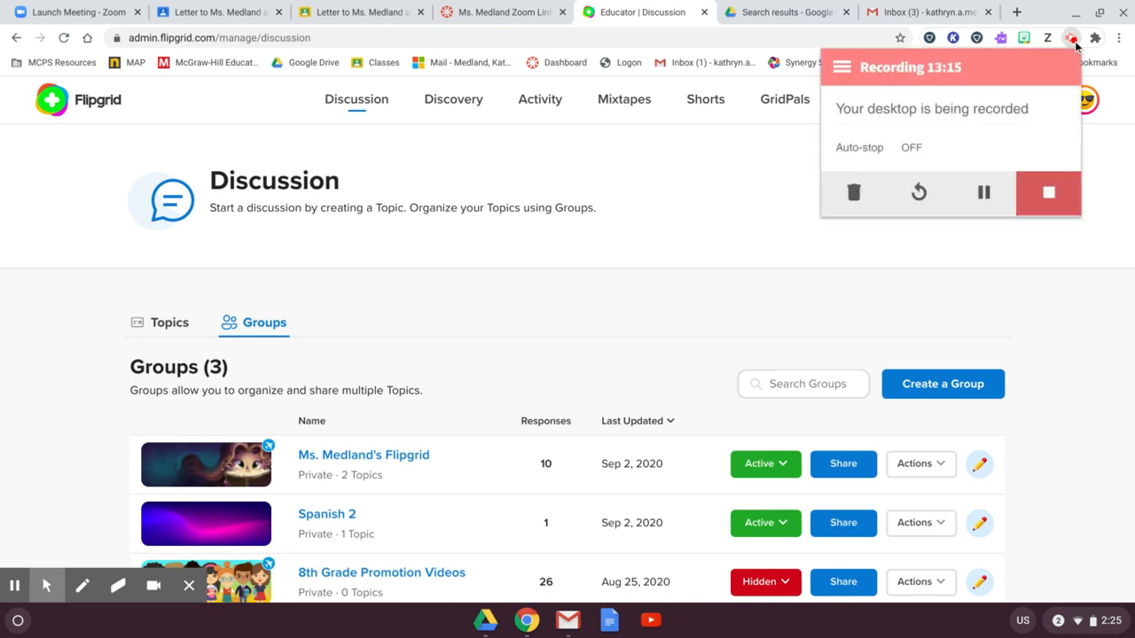